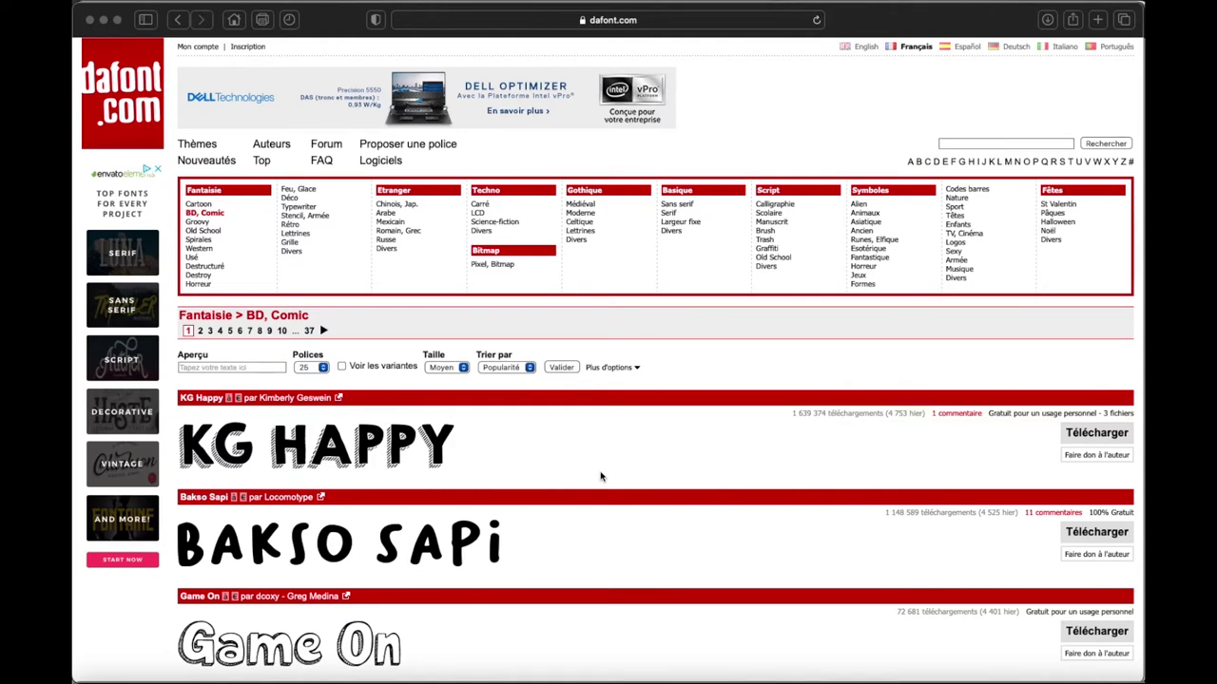
Expand 'Plus d'options' on the BD, Comic listing to reveal the Seulement en / Seulement avec filters.
scroll(601, 476, down, 2)
scroll(601, 476, down, 3)
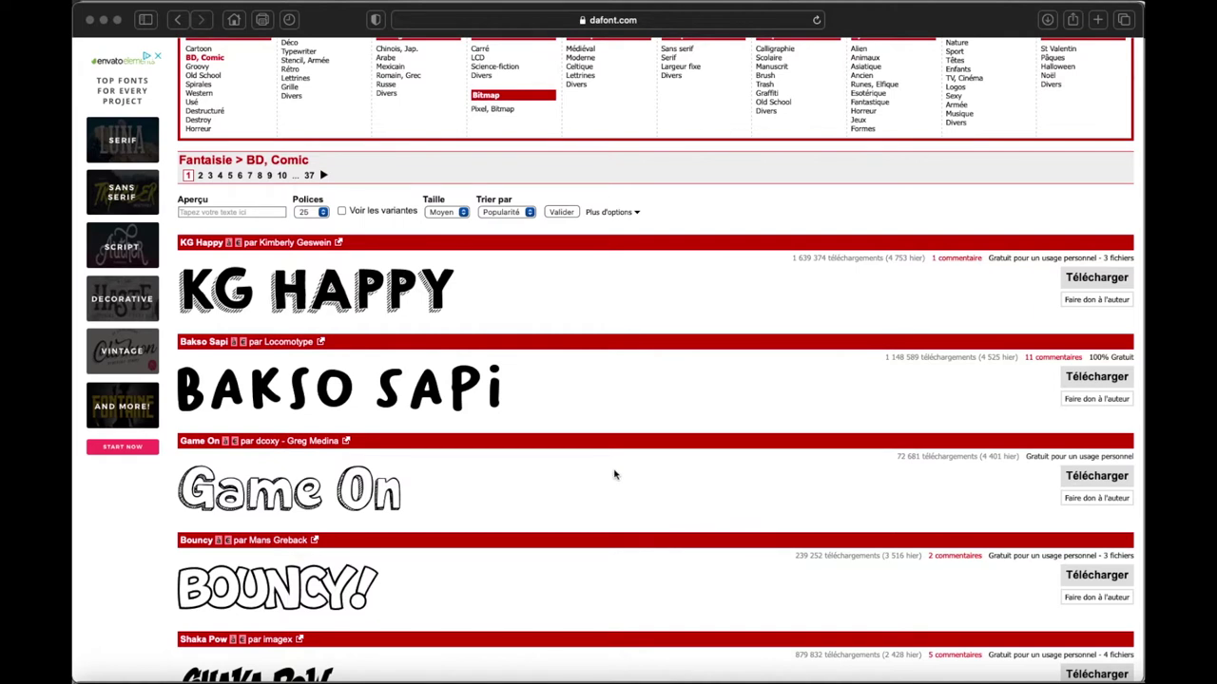
click(636, 215)
click(636, 214)
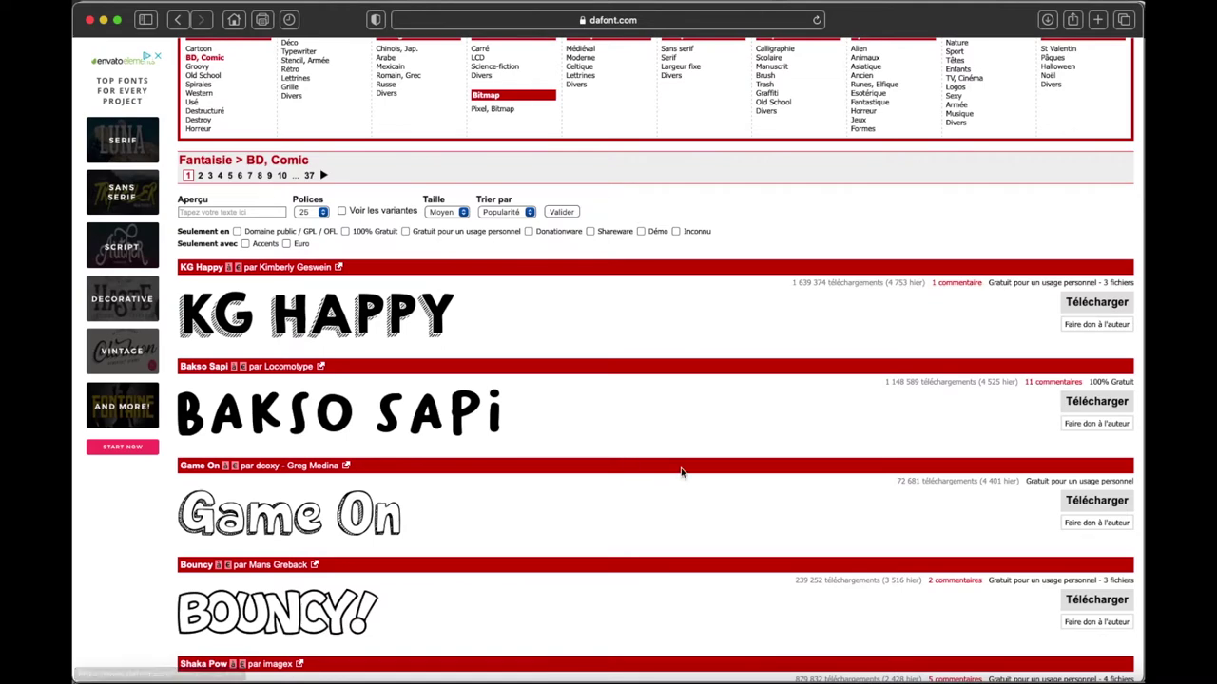
scroll(680, 473, down, 2)
scroll(681, 472, down, 2)
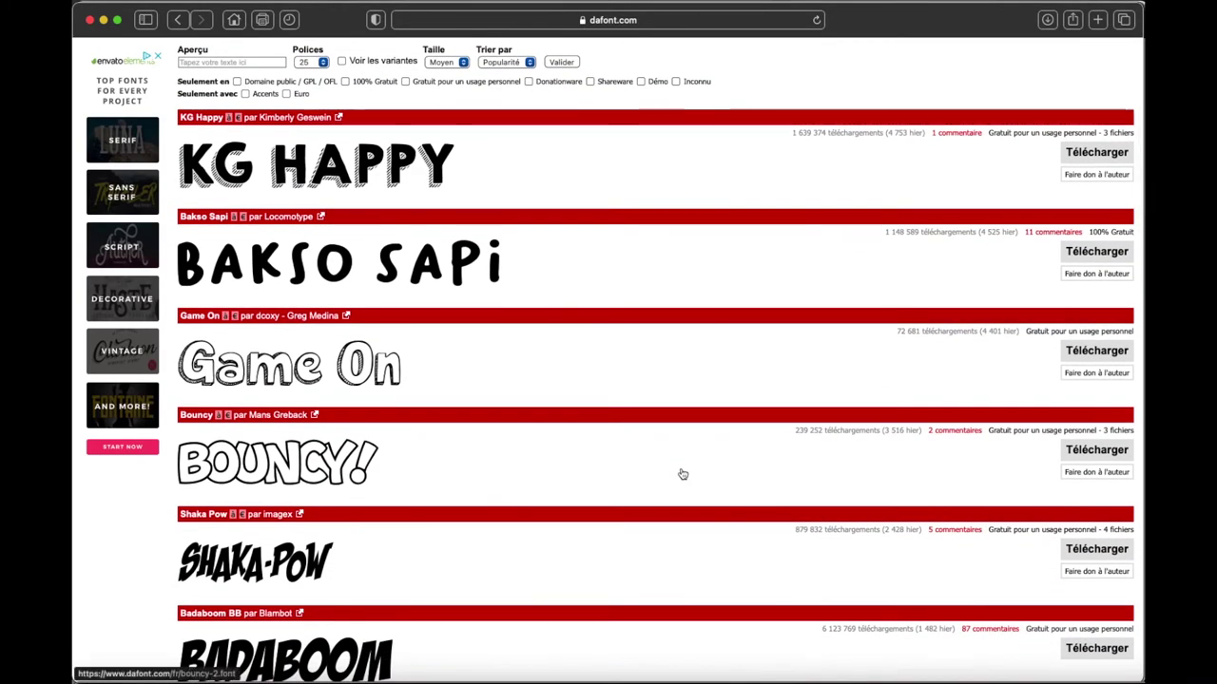
scroll(682, 474, down, 4)
scroll(682, 474, down, 2)
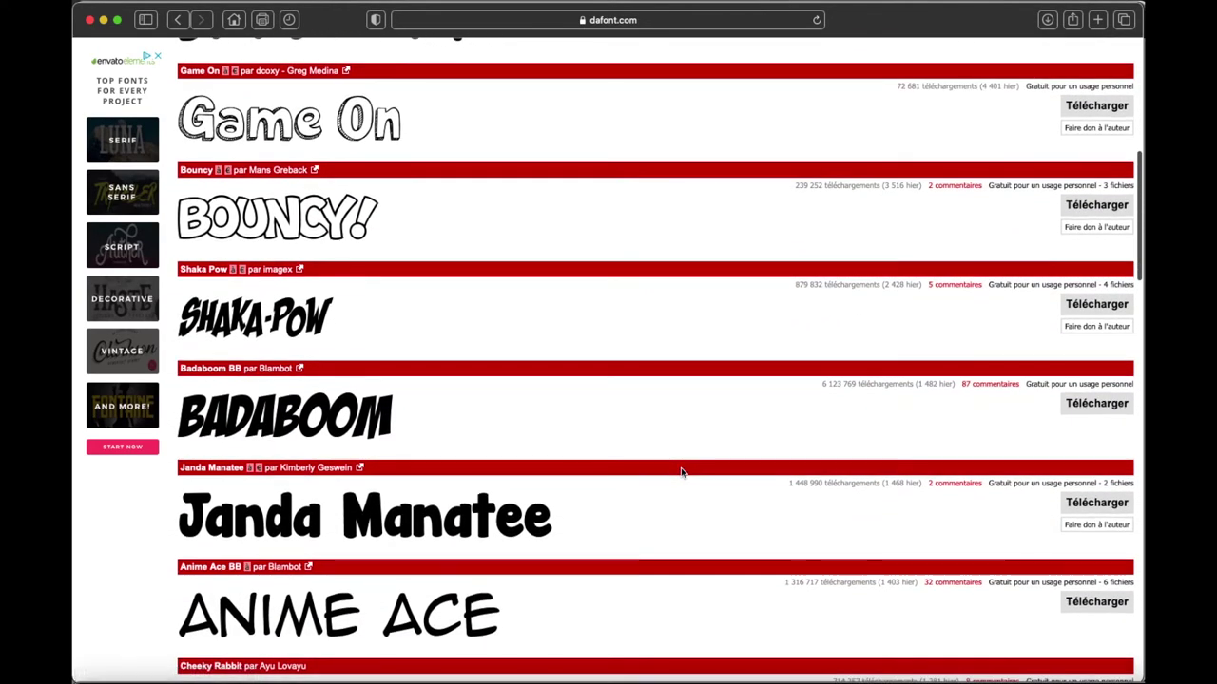
Download the Bouncy font and close its bouncy_2 folder window.
click(1091, 207)
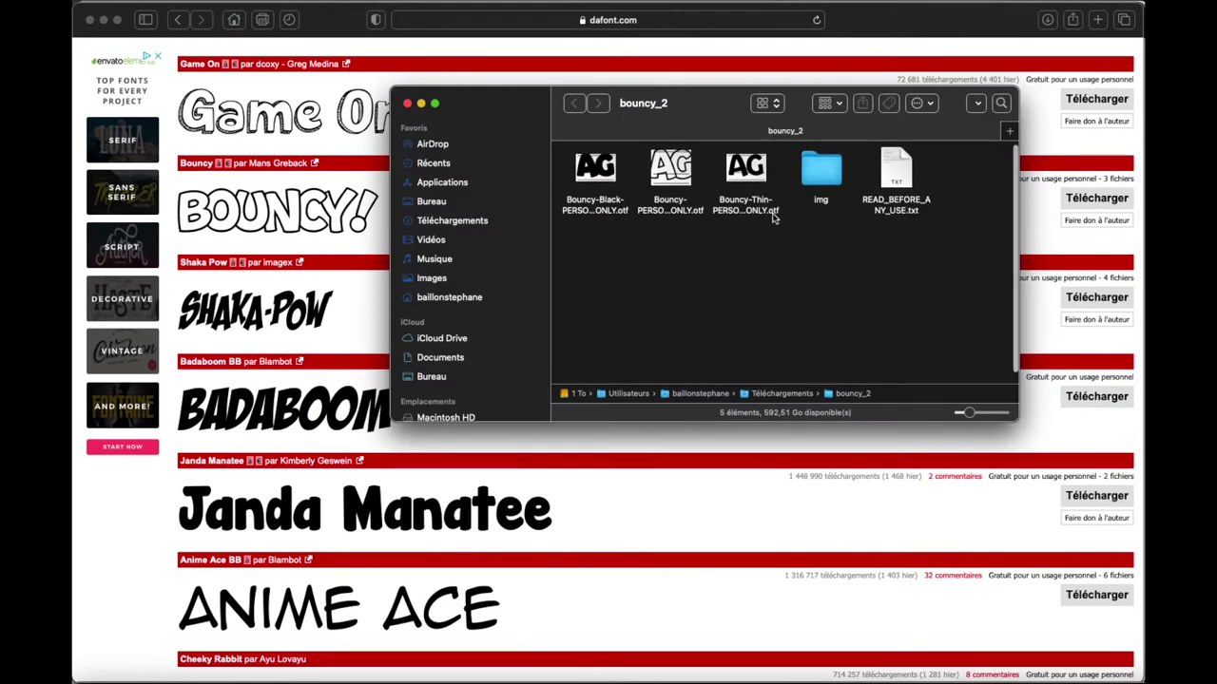
scroll(773, 215, down, 1)
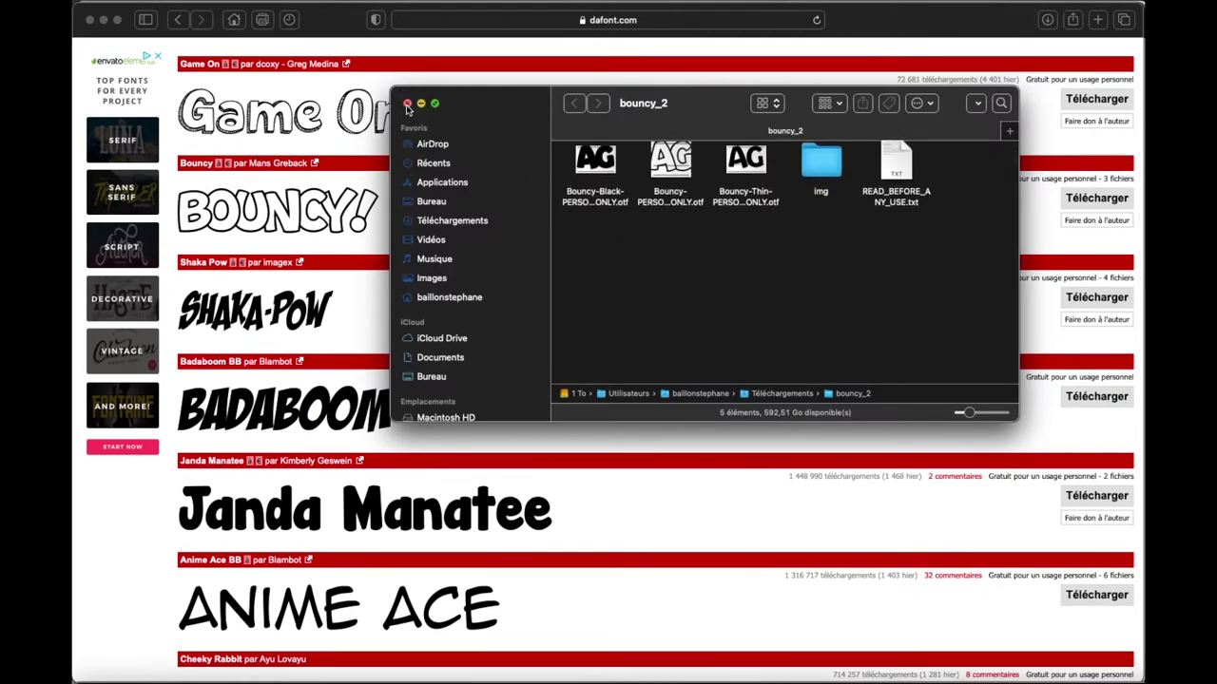
click(407, 103)
Download the Badaboom BB font and look through its badaboom_bb folder in Finder.
scroll(617, 491, down, 1)
scroll(618, 492, up, 1)
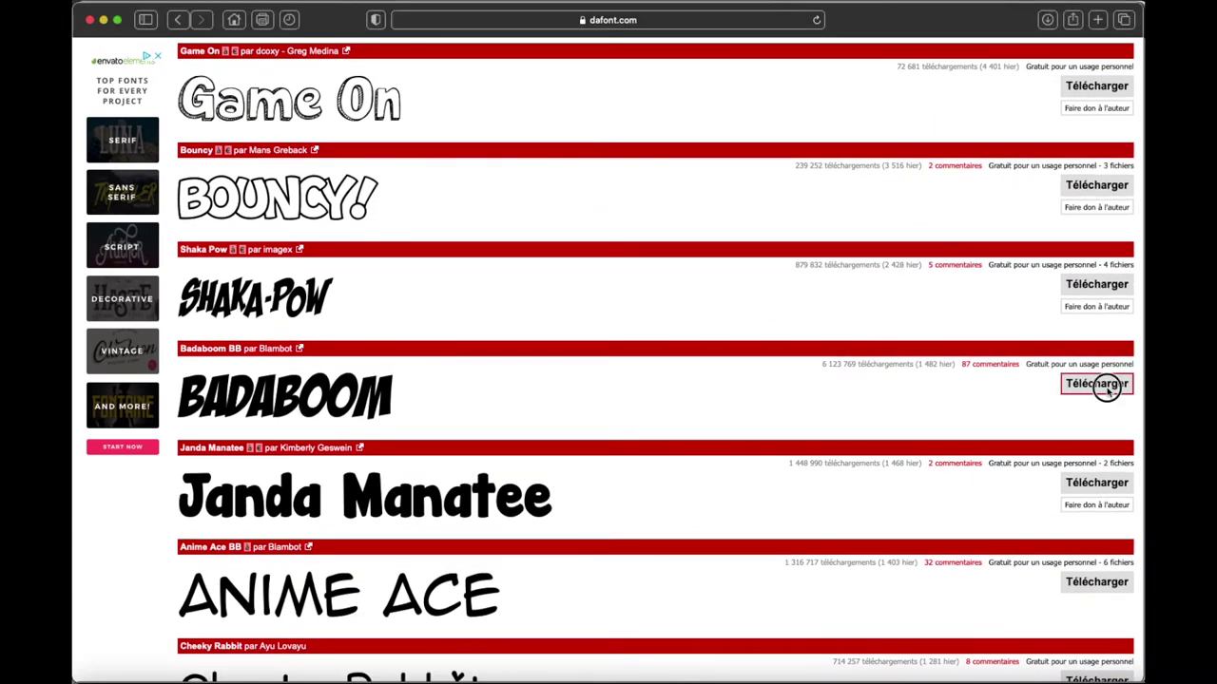
click(1102, 391)
click(1096, 385)
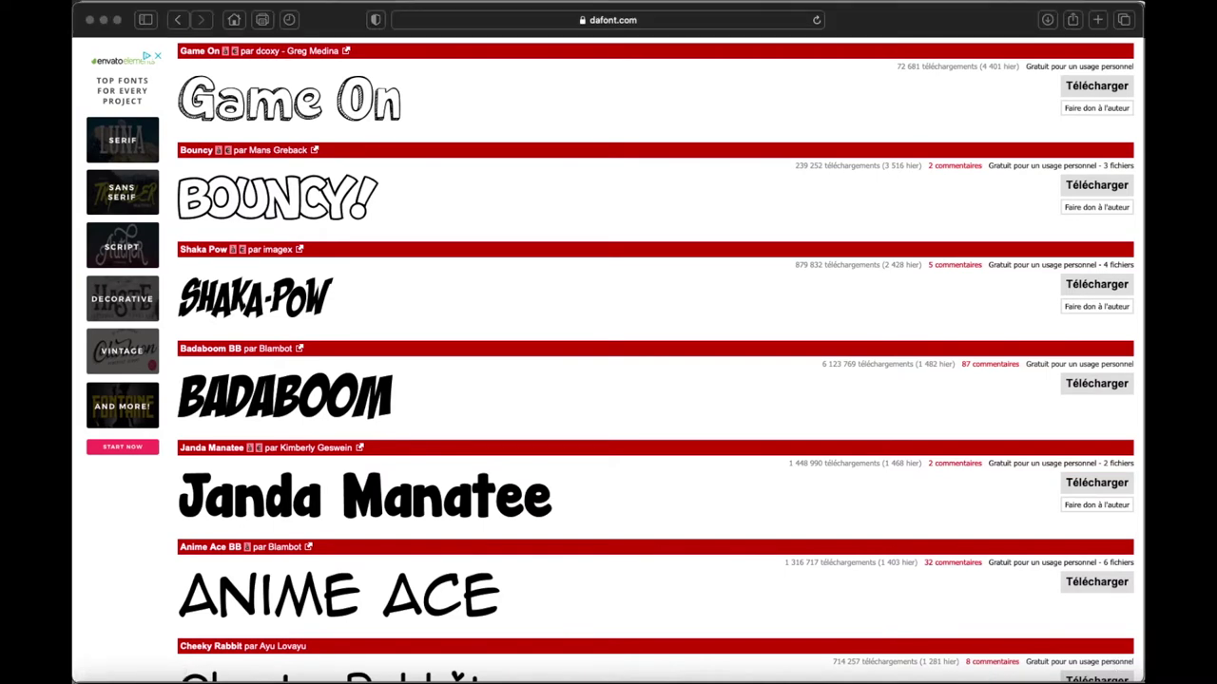
scroll(900, 440, down, 1)
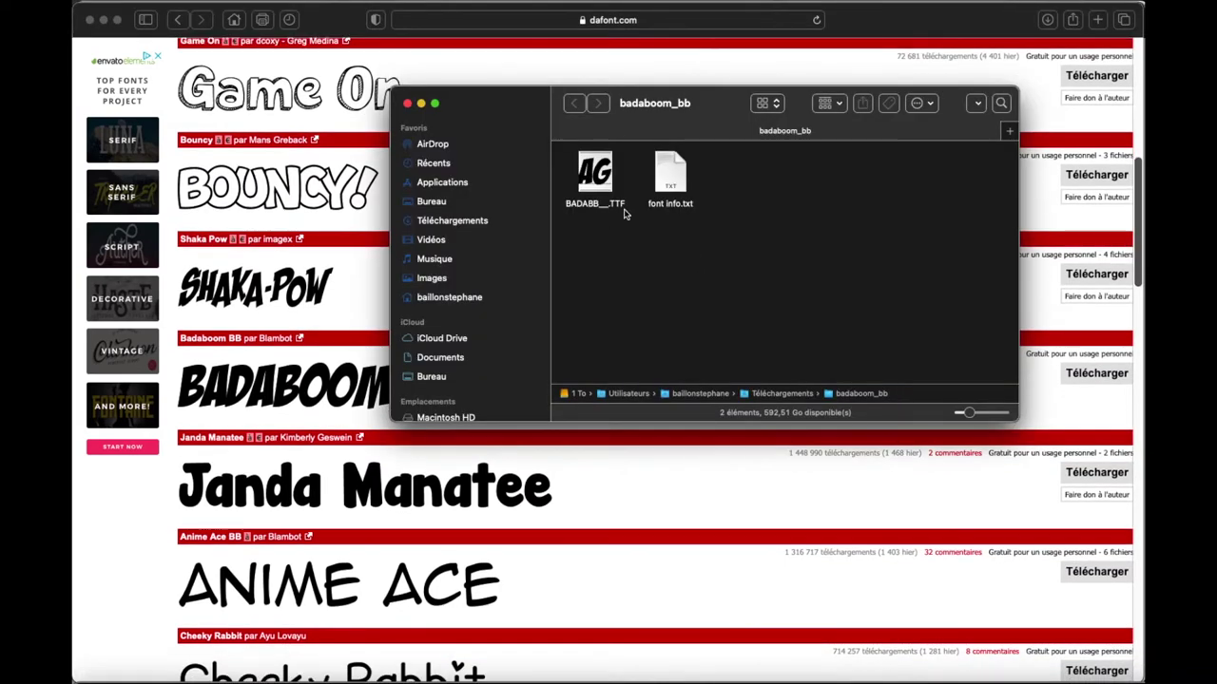
scroll(567, 193, down, 1)
scroll(570, 195, down, 1)
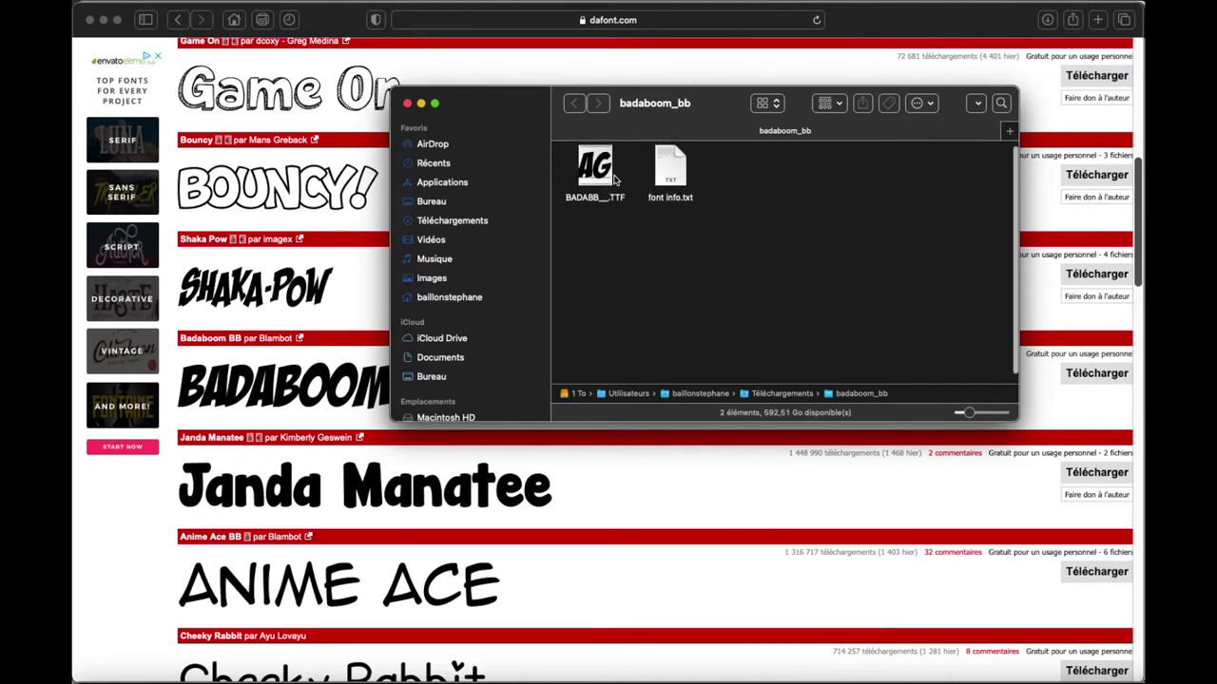
scroll(646, 219, down, 2)
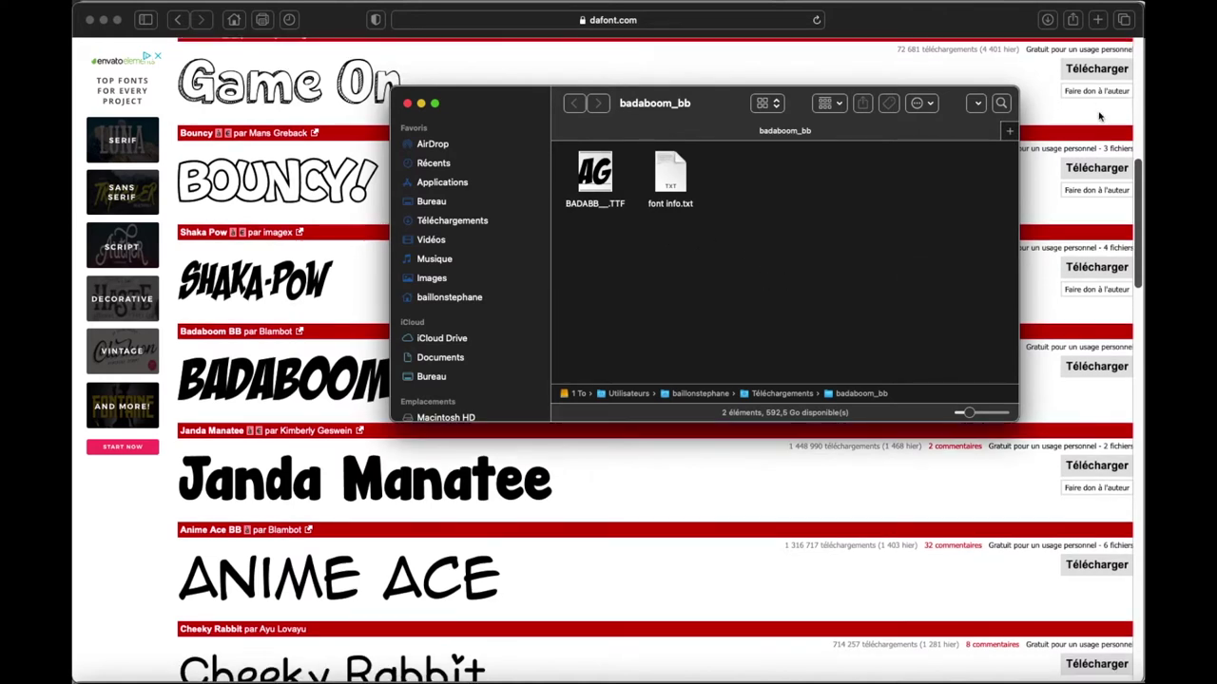
key(super+space)
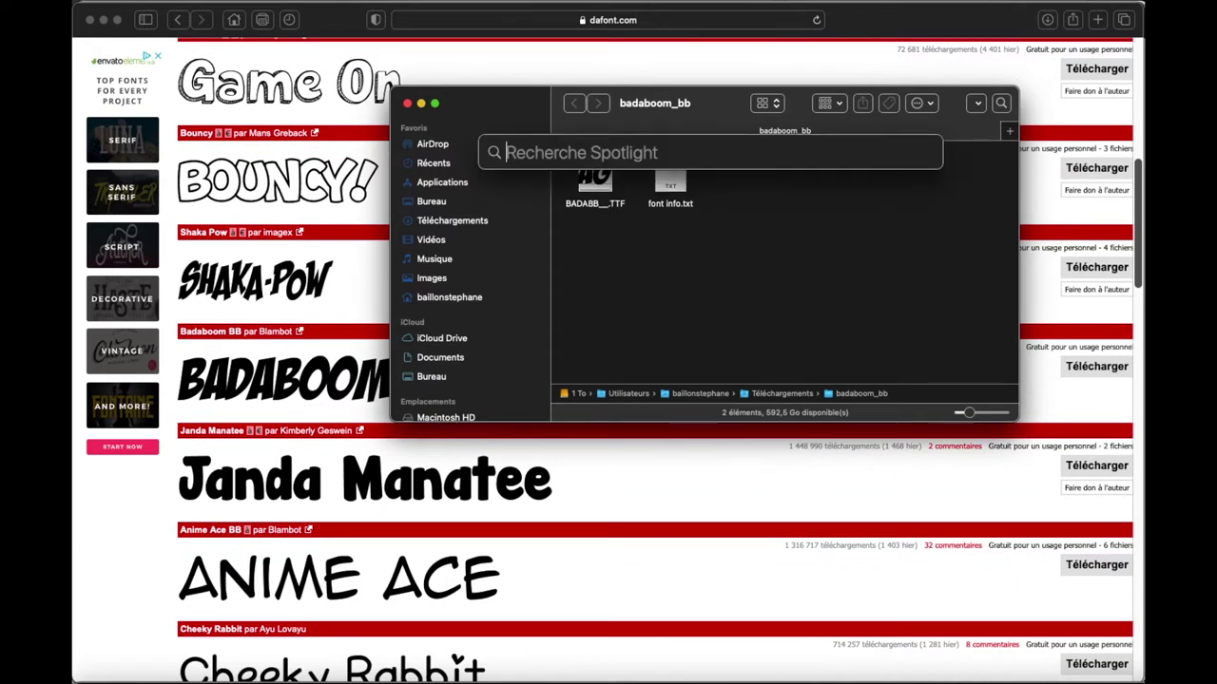
Launch Livre des polices by searching 'police' in Spotlight.
text(police)
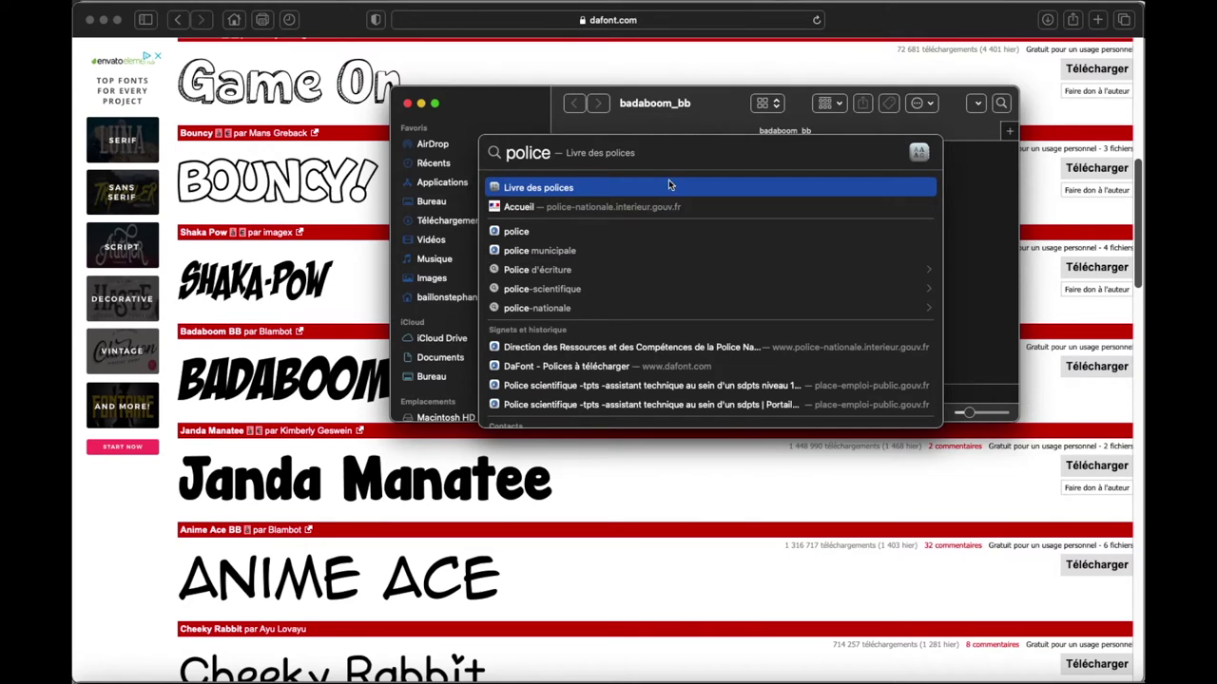
key(Return)
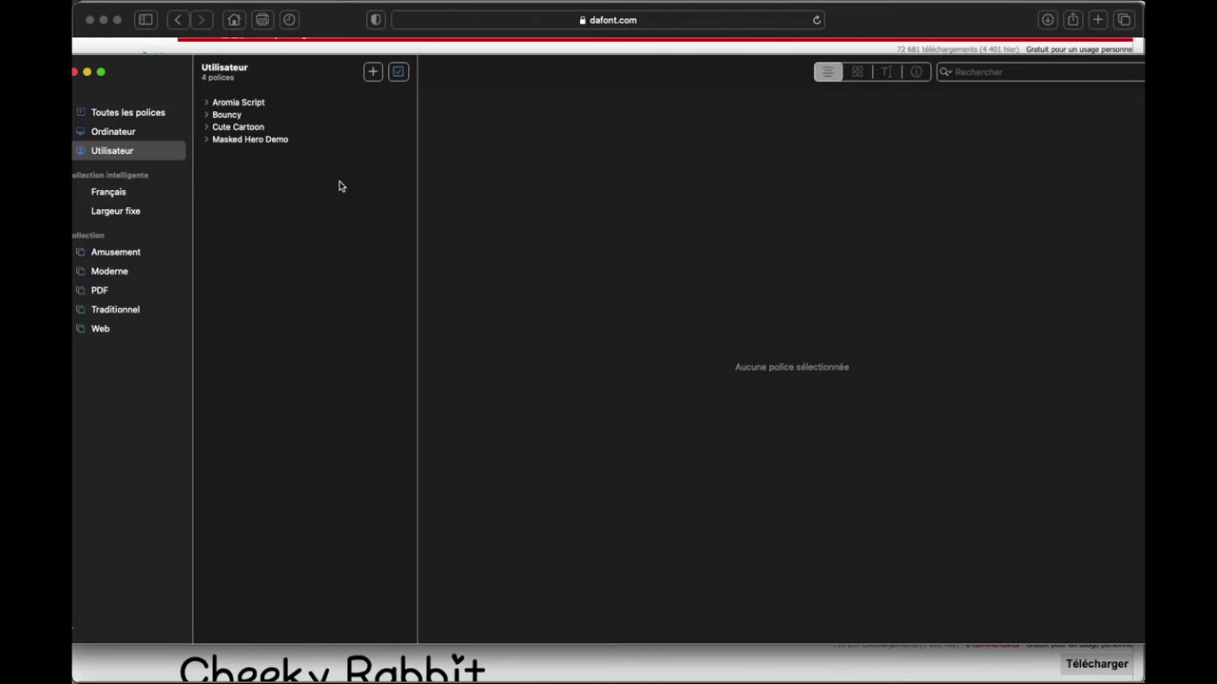
mouse_move(332, 68)
mouse_down()
mouse_move(421, 181)
mouse_move(356, 88)
mouse_up()
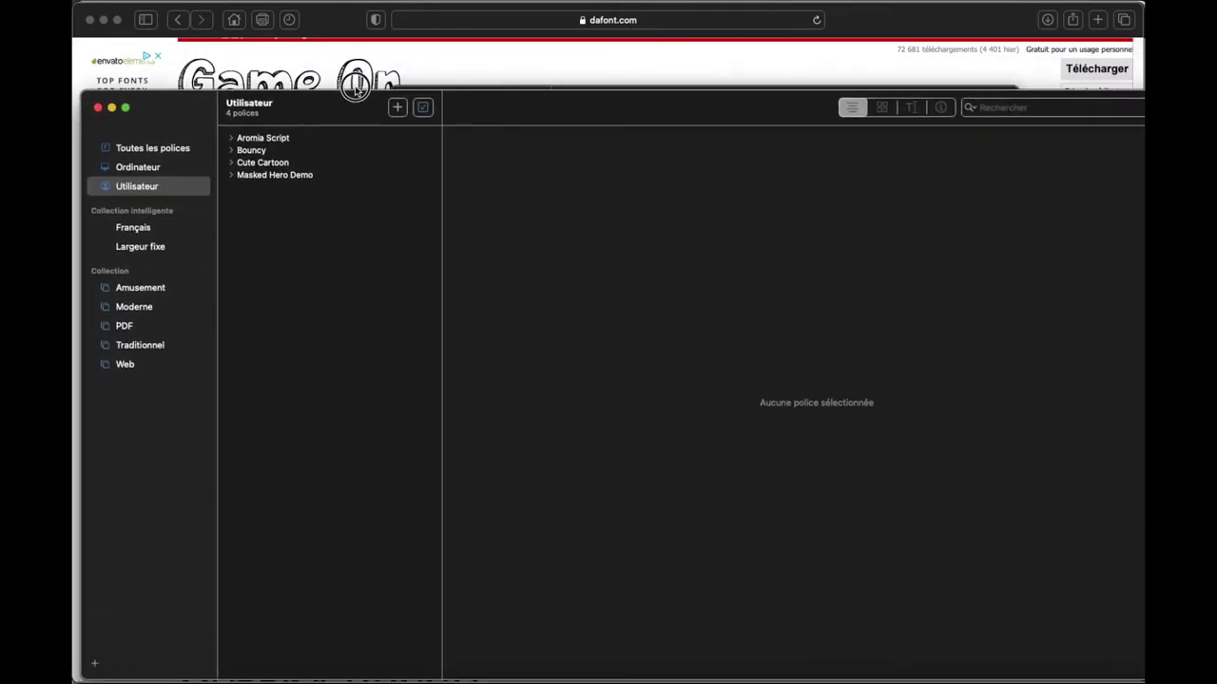
Add the BadaBoom TTF from Téléchargements > badaboom_bb to the font library.
click(397, 111)
click(402, 301)
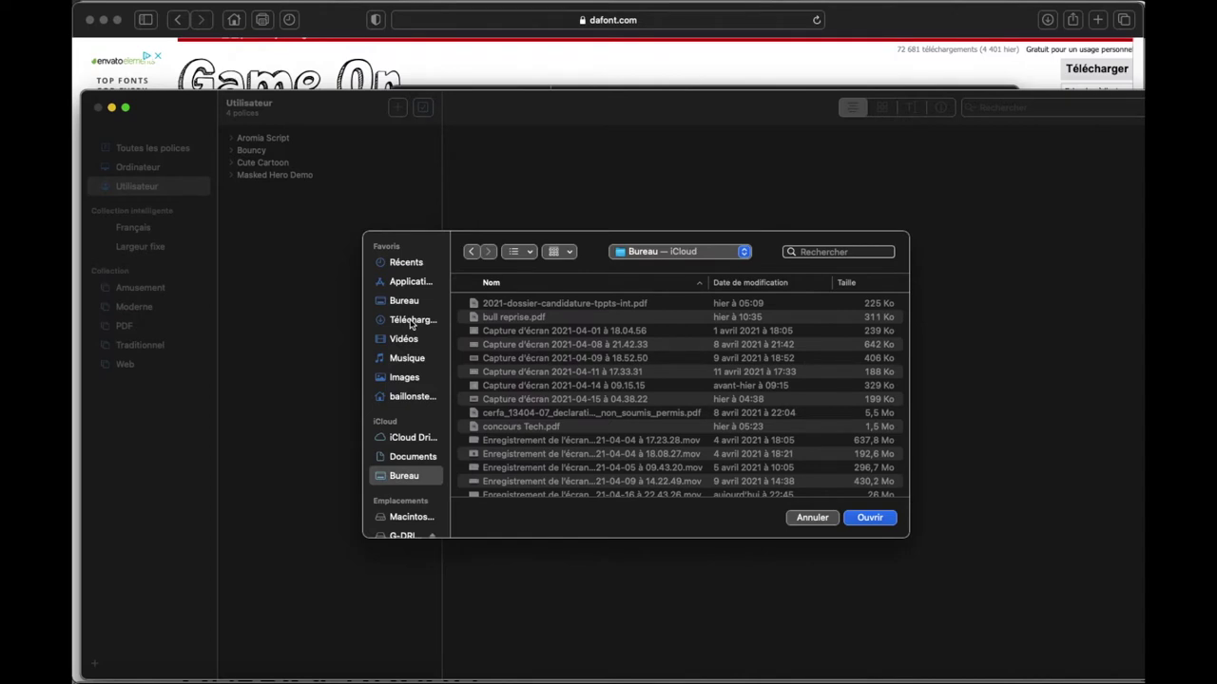
click(414, 321)
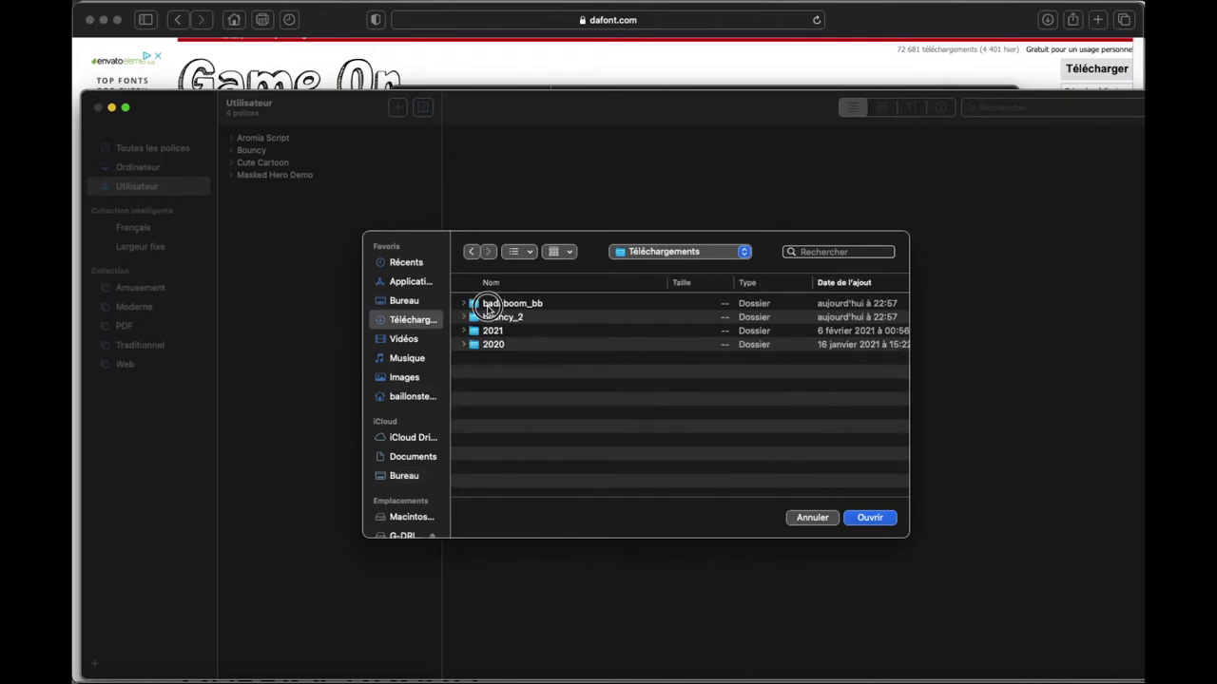
double_click(487, 305)
click(510, 323)
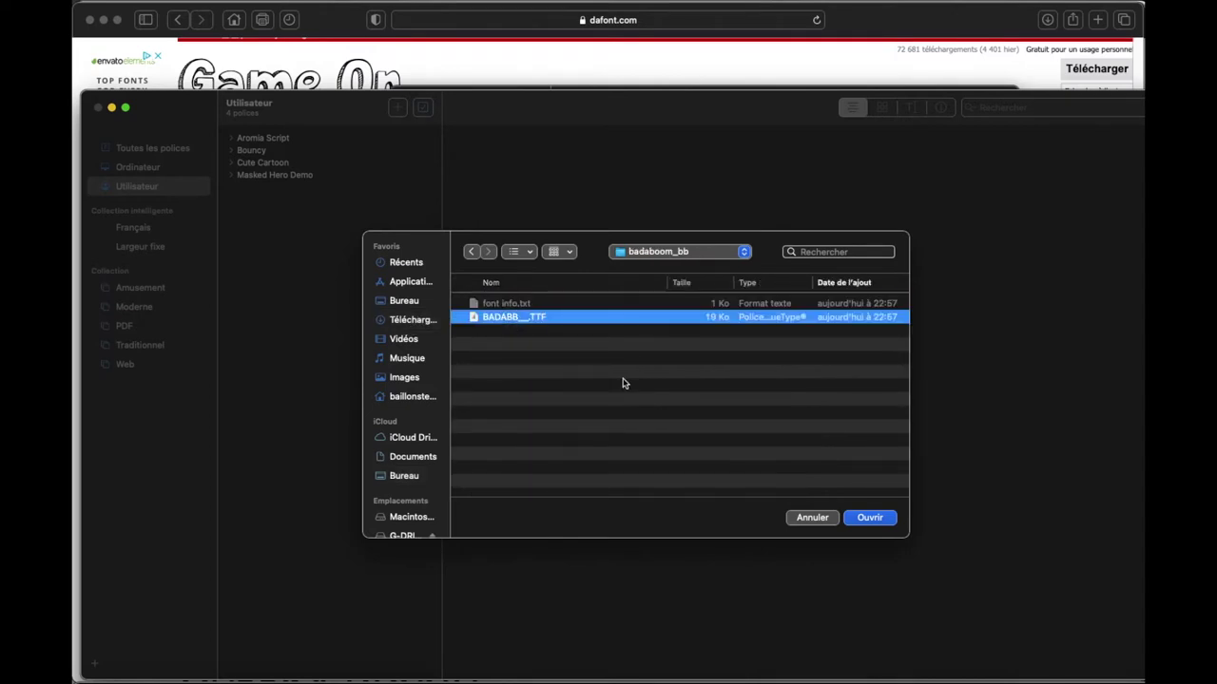
click(877, 519)
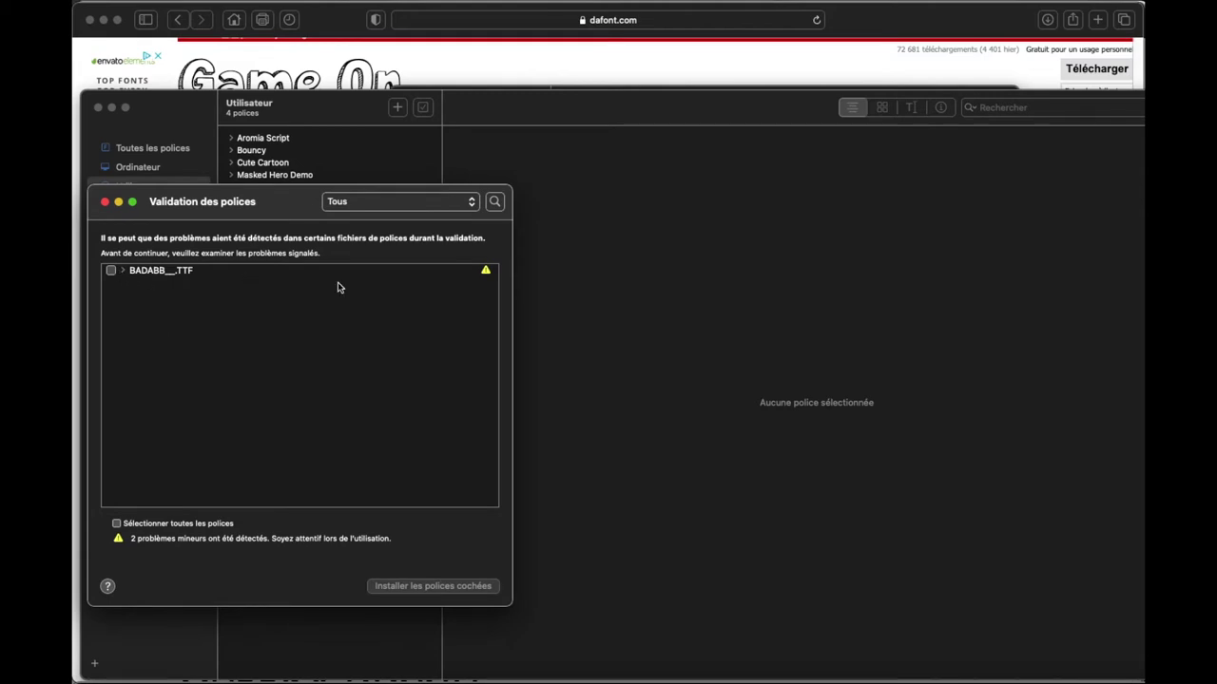
Tick the flagged BadaBoom BB font, install it despite warnings, and hide Font Book.
click(485, 272)
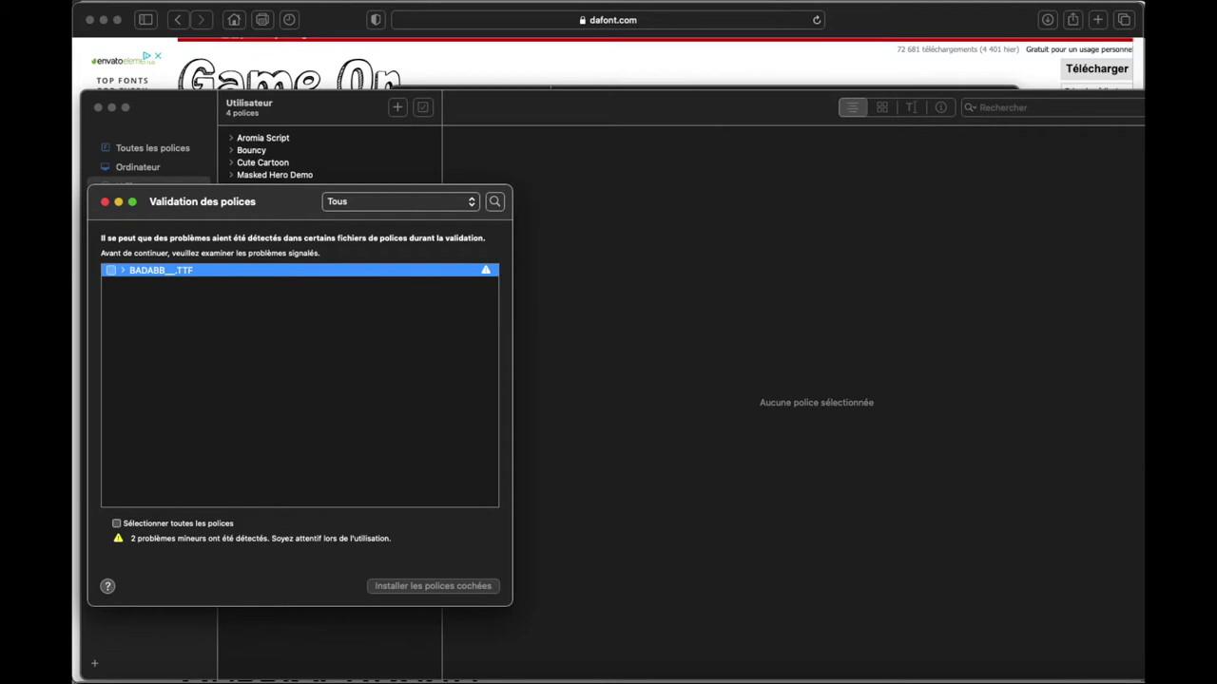
click(111, 271)
click(429, 584)
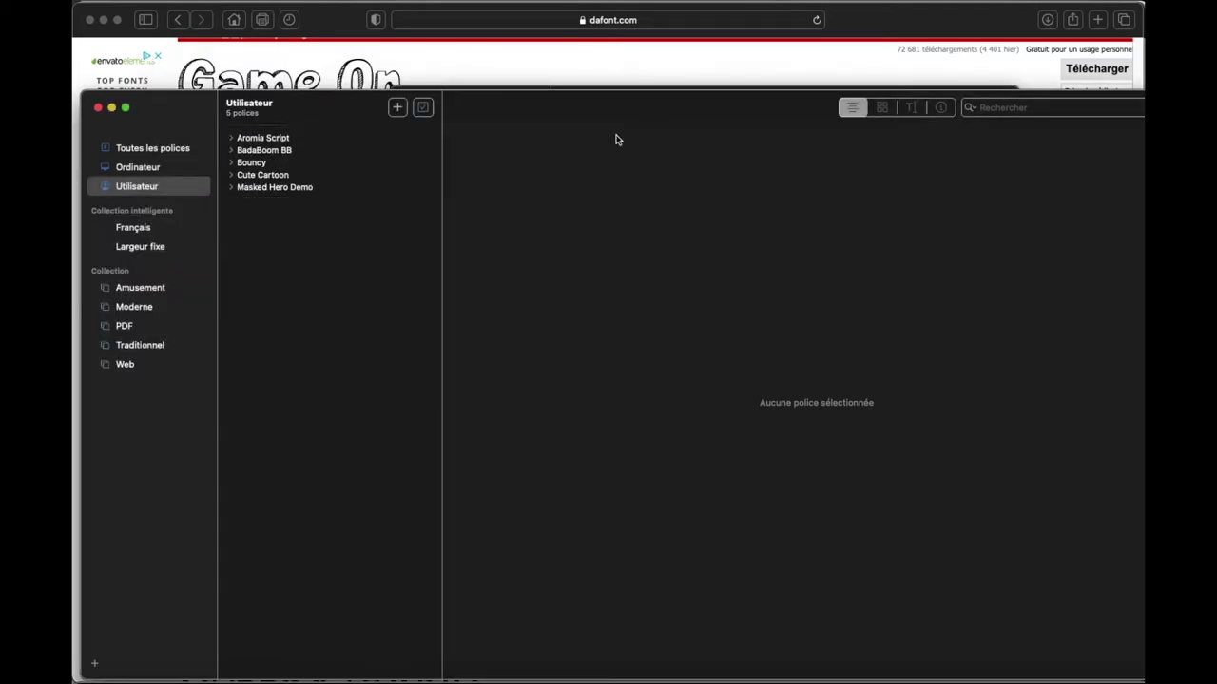
click(113, 108)
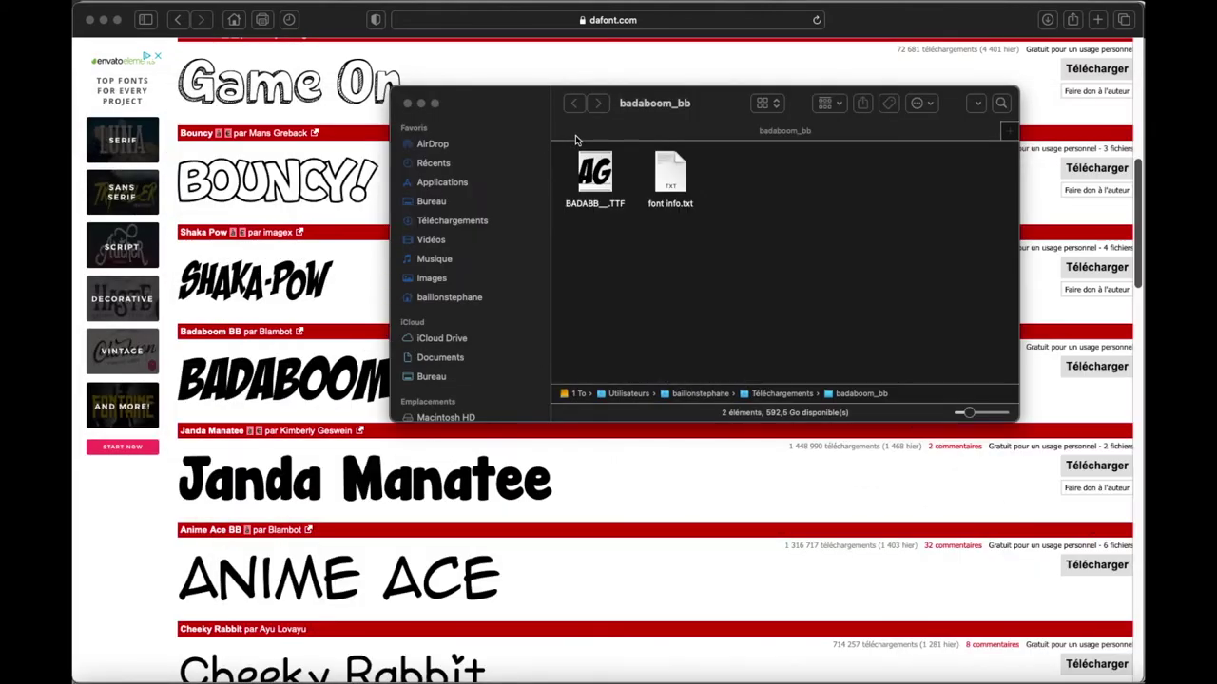
Close the badaboom_bb folder and download the Comics Tricks font from the listing.
click(406, 102)
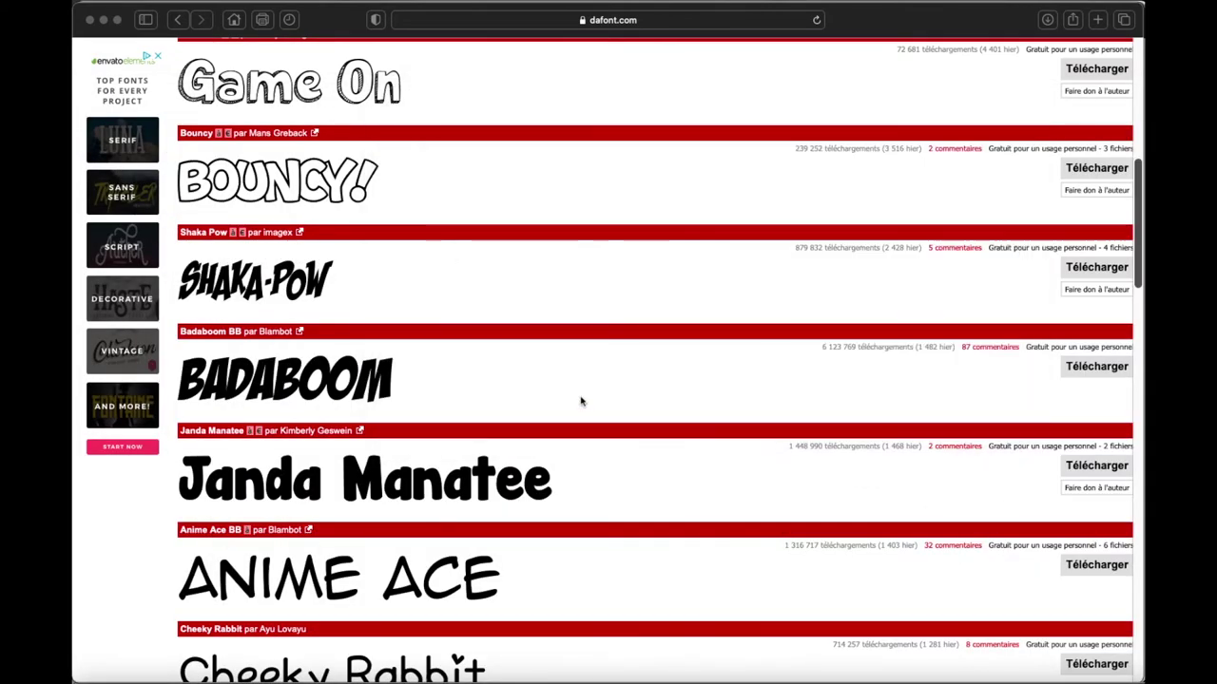
scroll(556, 457, down, 2)
scroll(556, 457, down, 5)
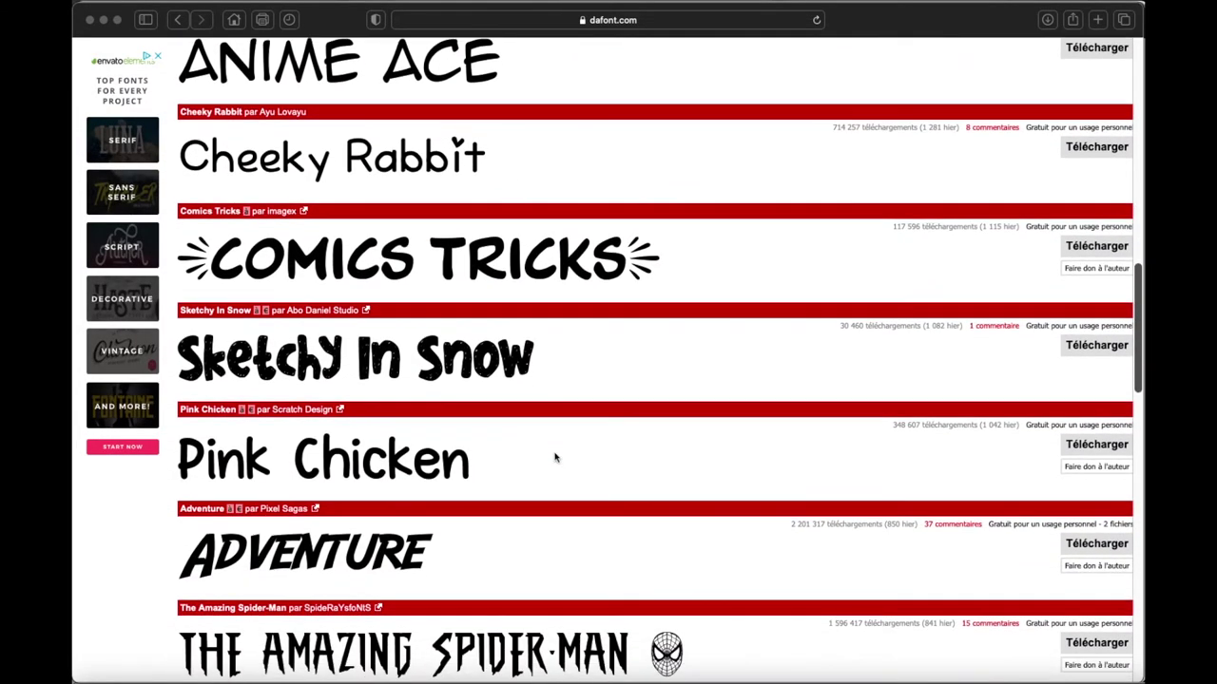
click(1098, 245)
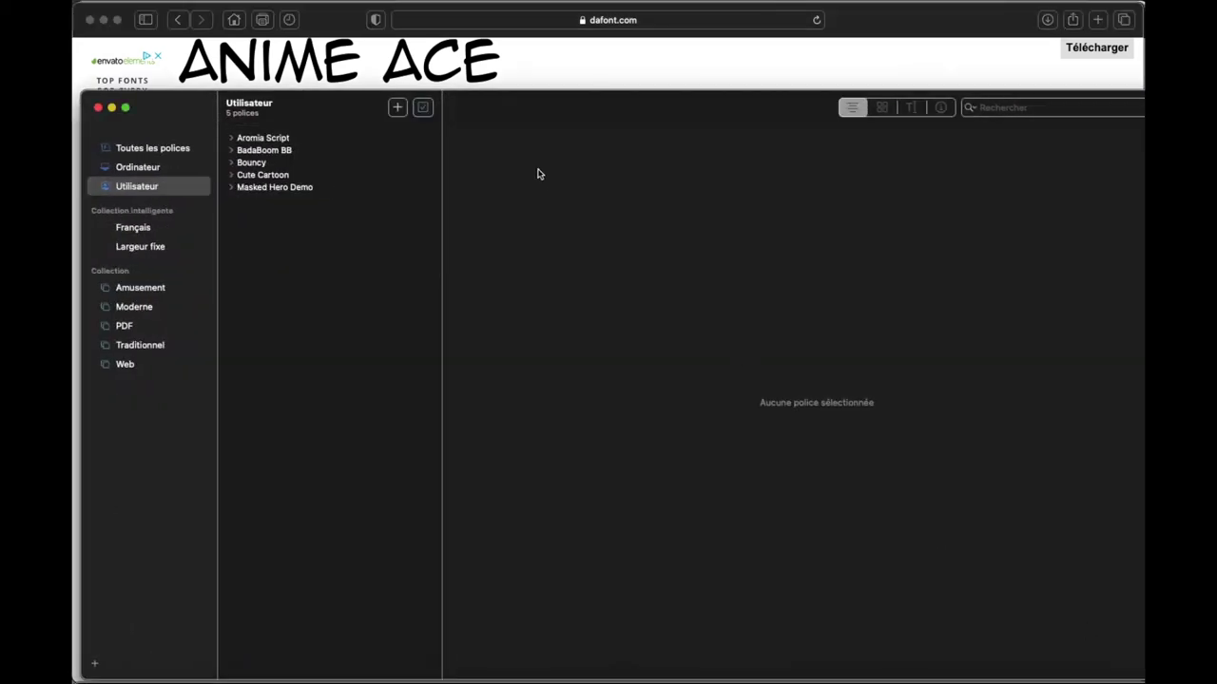
Add the Comics Tricks font file but untick it and close validation without installing.
click(398, 107)
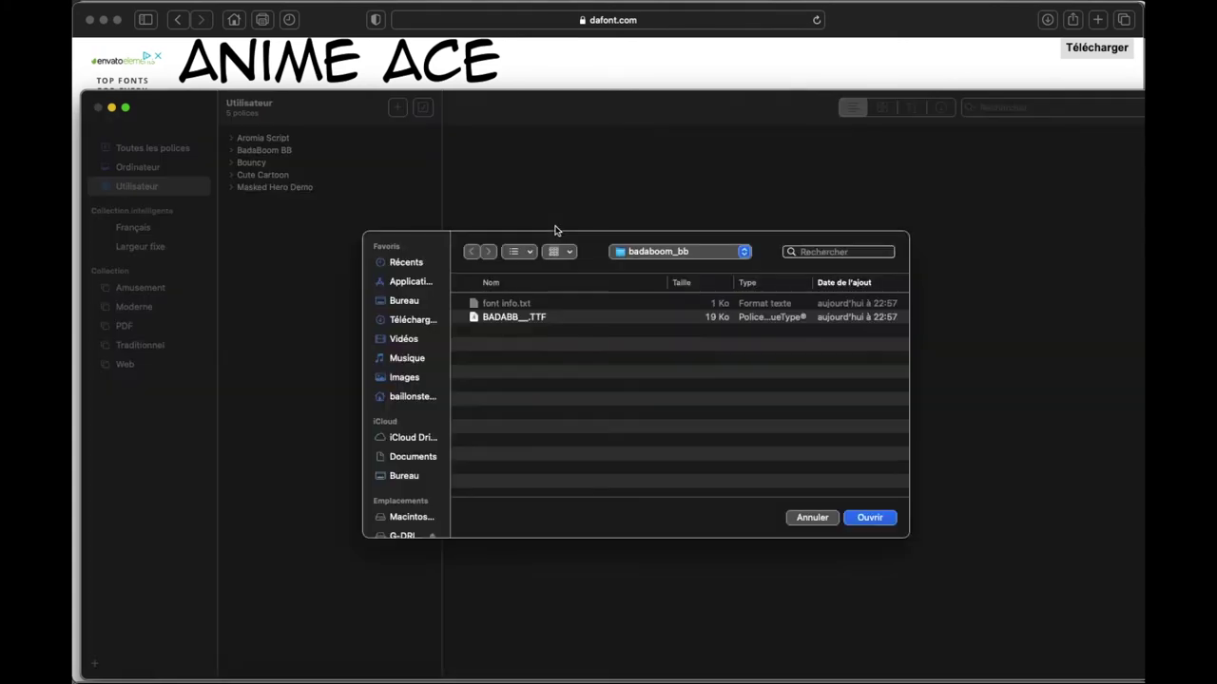
click(667, 255)
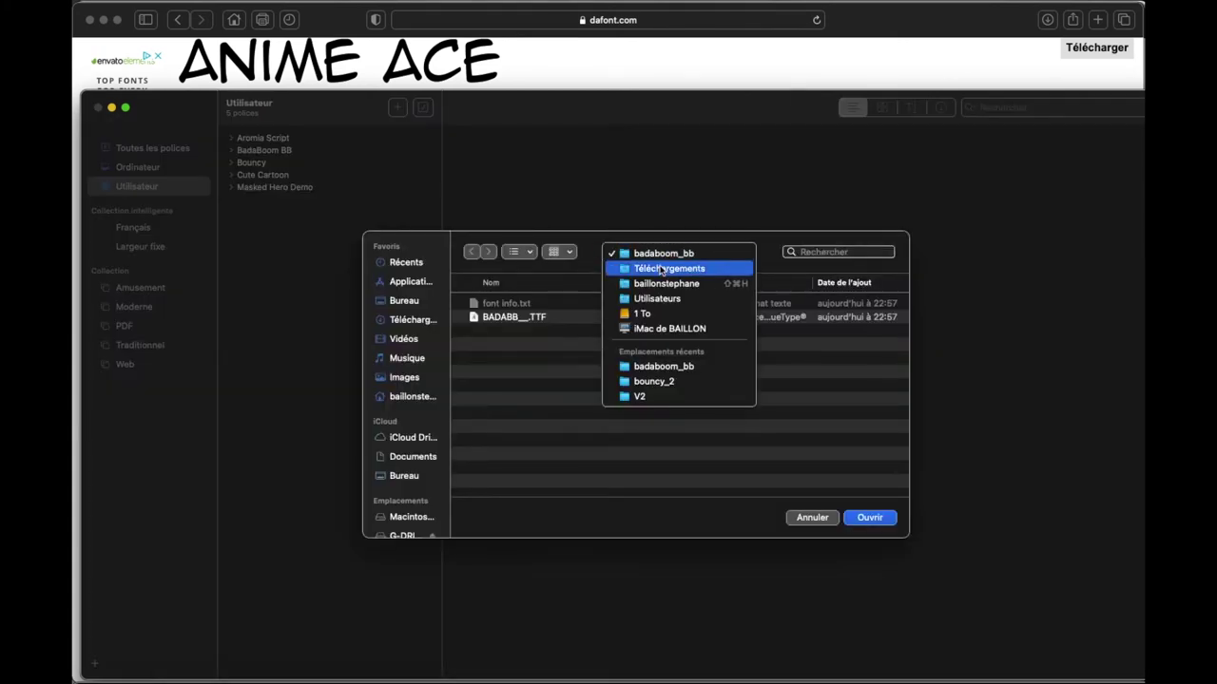
click(658, 270)
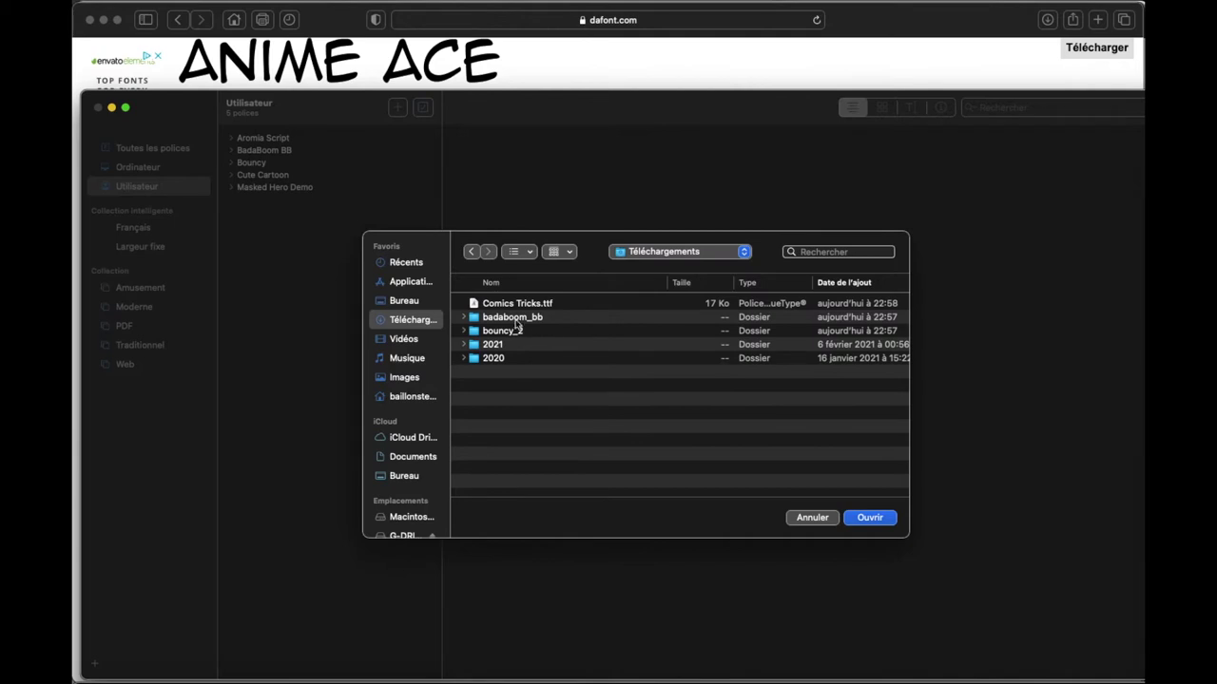
double_click(521, 303)
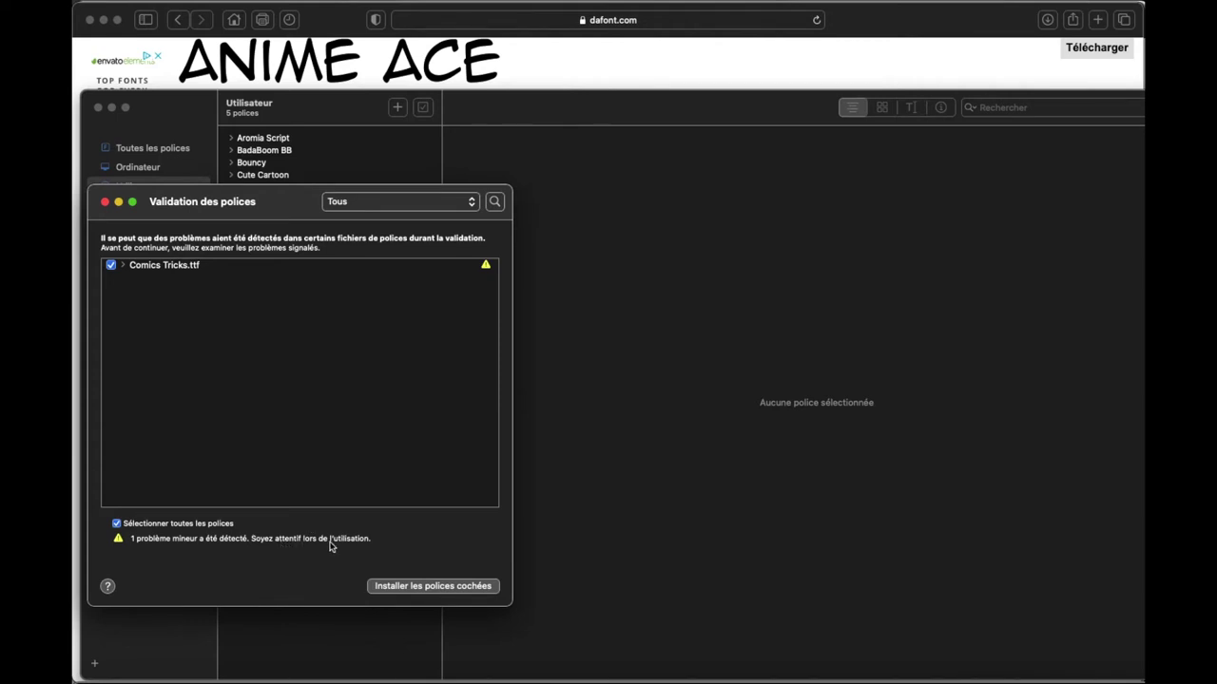
click(111, 266)
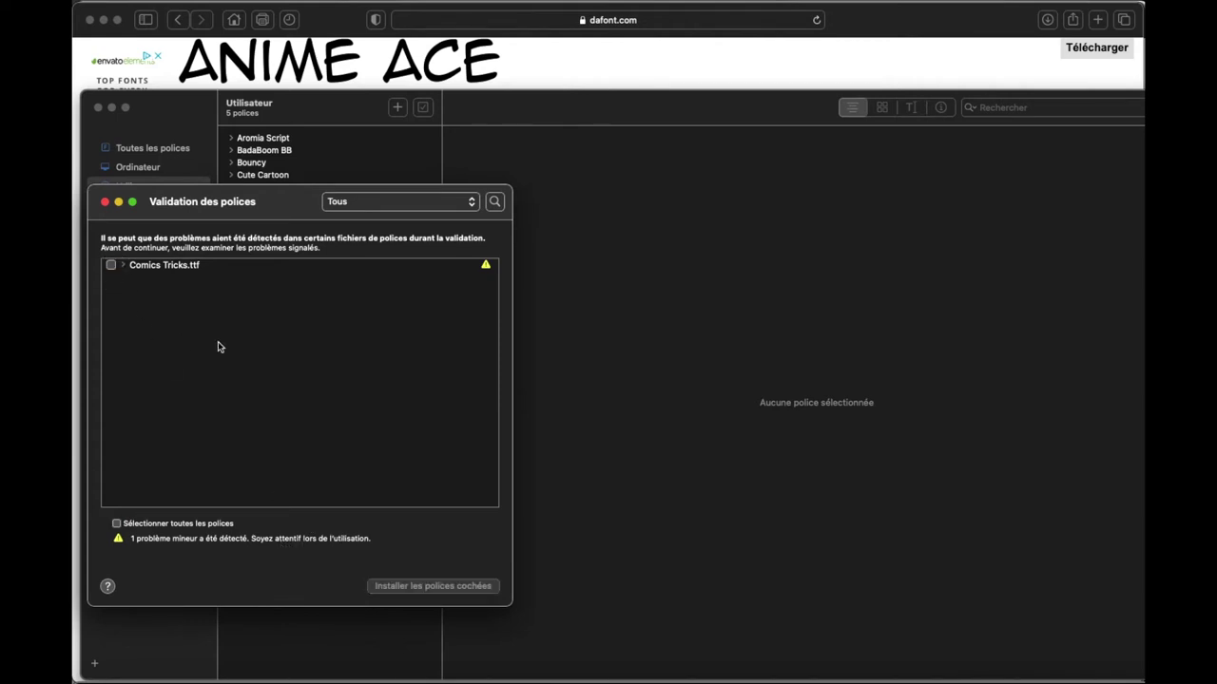
click(105, 201)
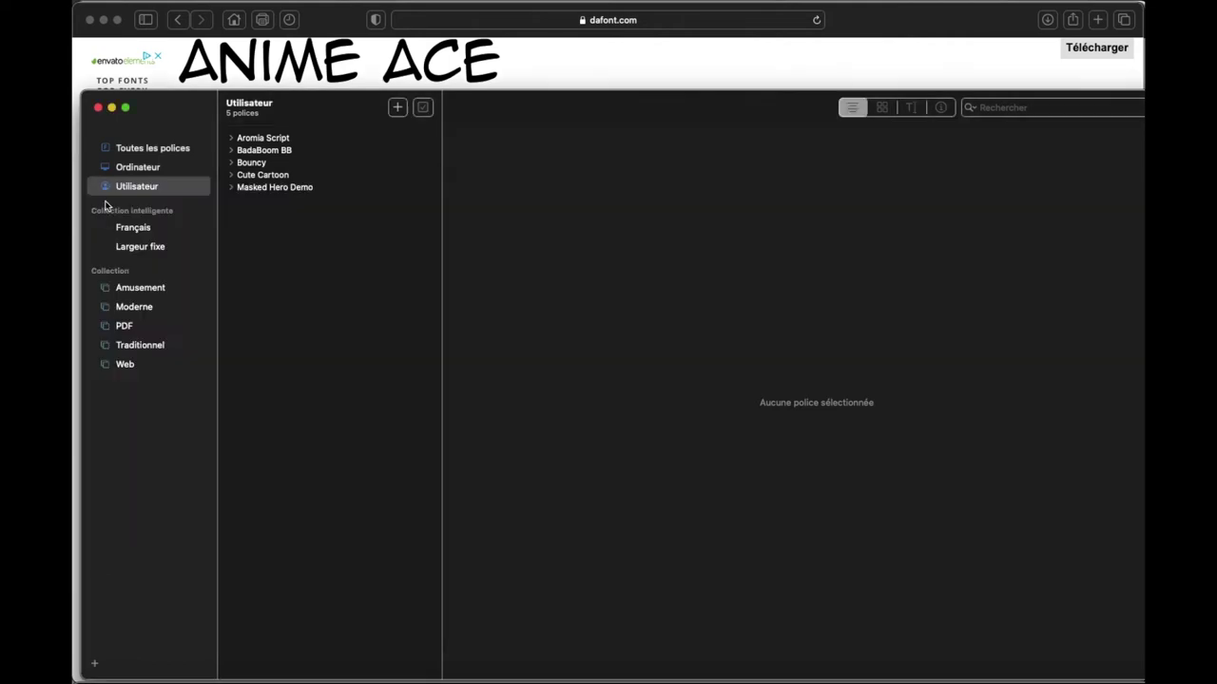
Preview Aromia Script, BadaBoom BB, Bouncy, Cute Cartoon and Masked Hero Demo, then return to DaFont.
click(283, 152)
click(275, 152)
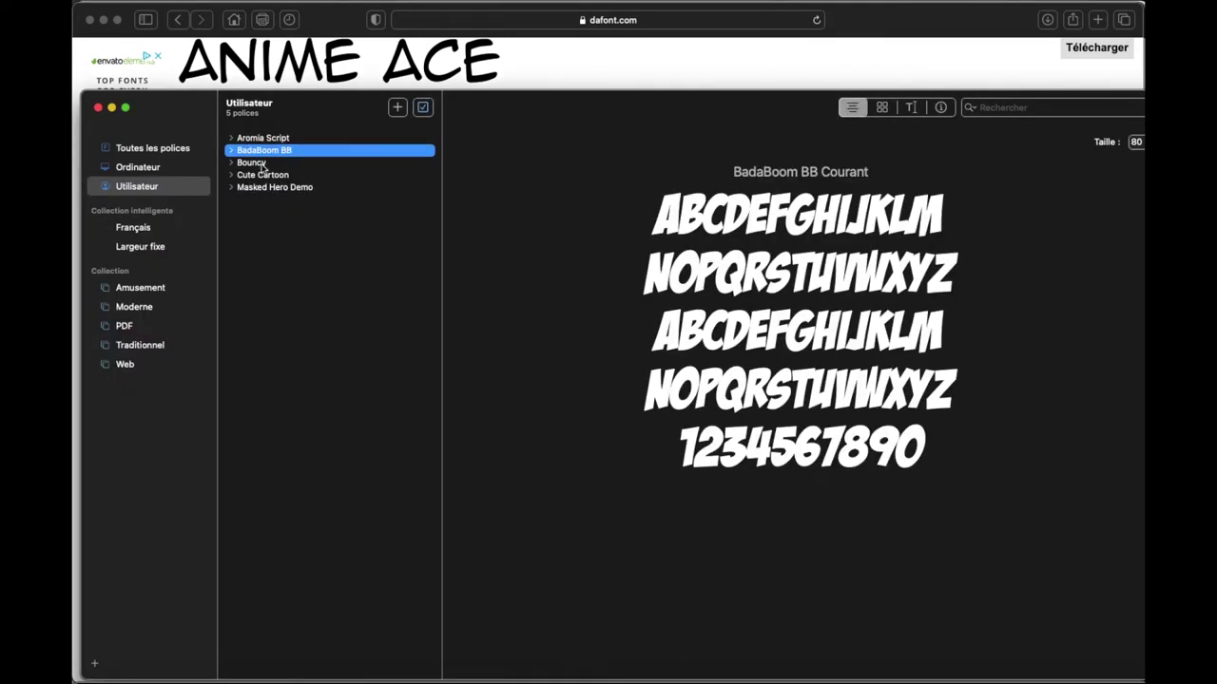
click(263, 163)
click(266, 176)
click(268, 188)
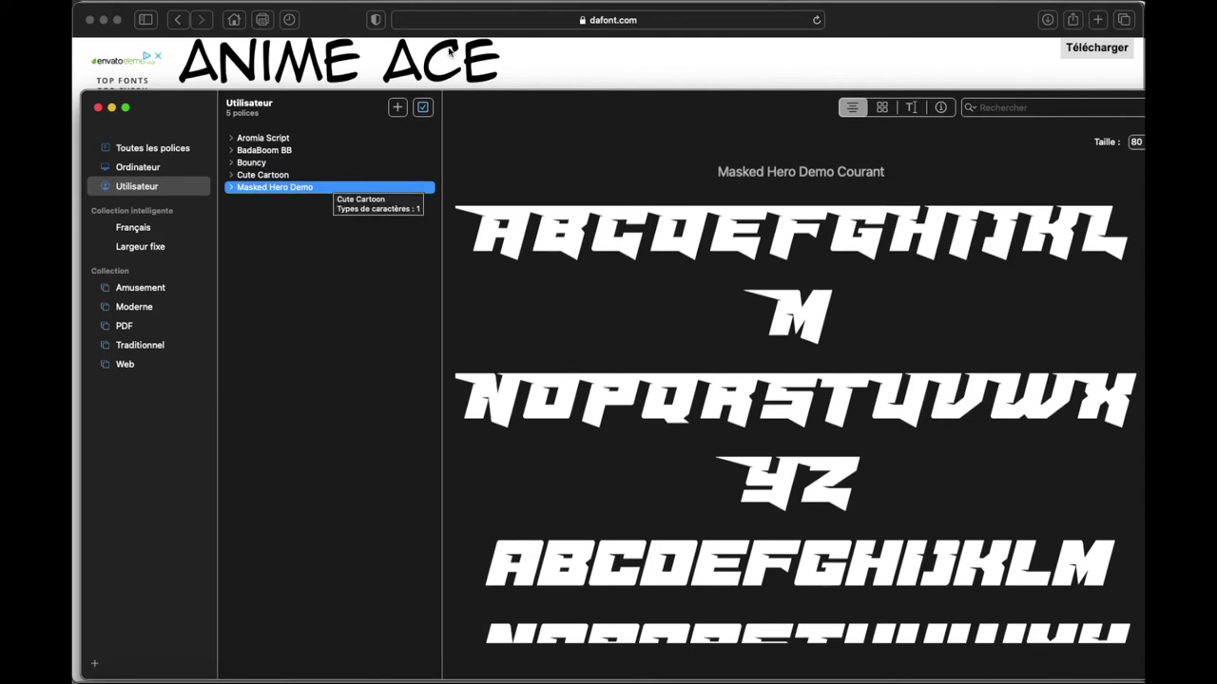
click(586, 62)
scroll(769, 429, up, 10)
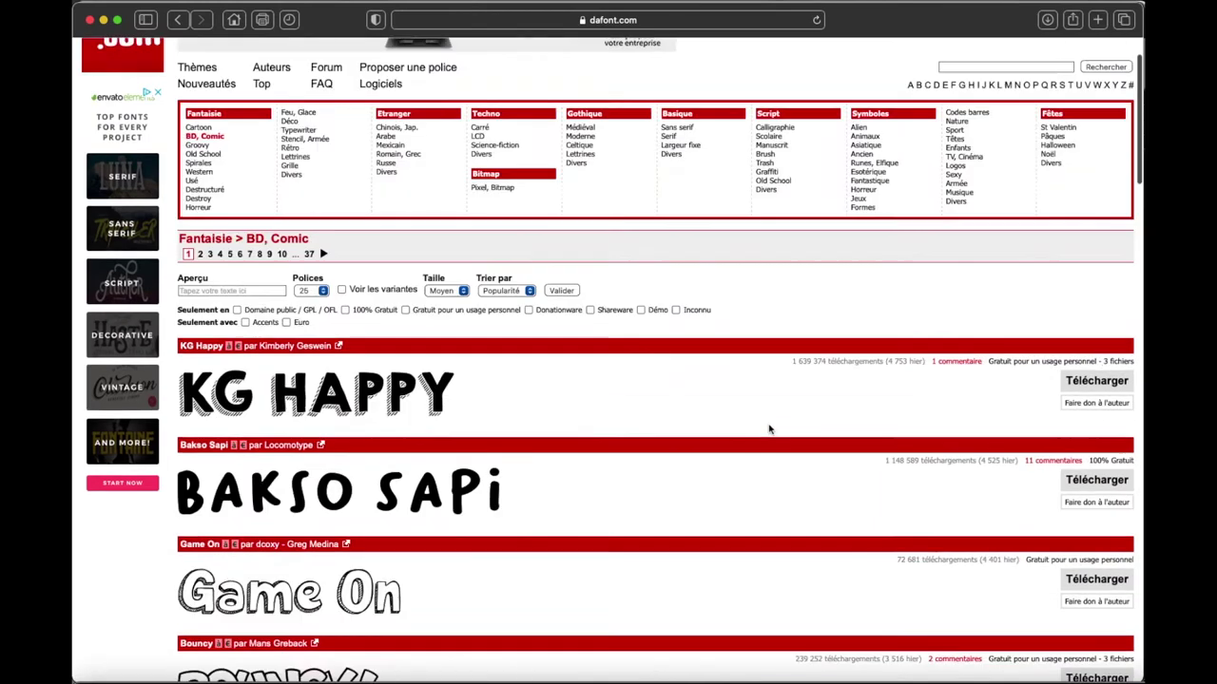
Open DaFont's Fantaisie > Cartoon category and scroll down to the Cheri font.
scroll(770, 429, up, 3)
click(202, 205)
scroll(789, 580, down, 5)
scroll(791, 581, down, 4)
scroll(791, 581, down, 3)
scroll(791, 582, down, 1)
scroll(790, 582, down, 2)
scroll(791, 582, down, 2)
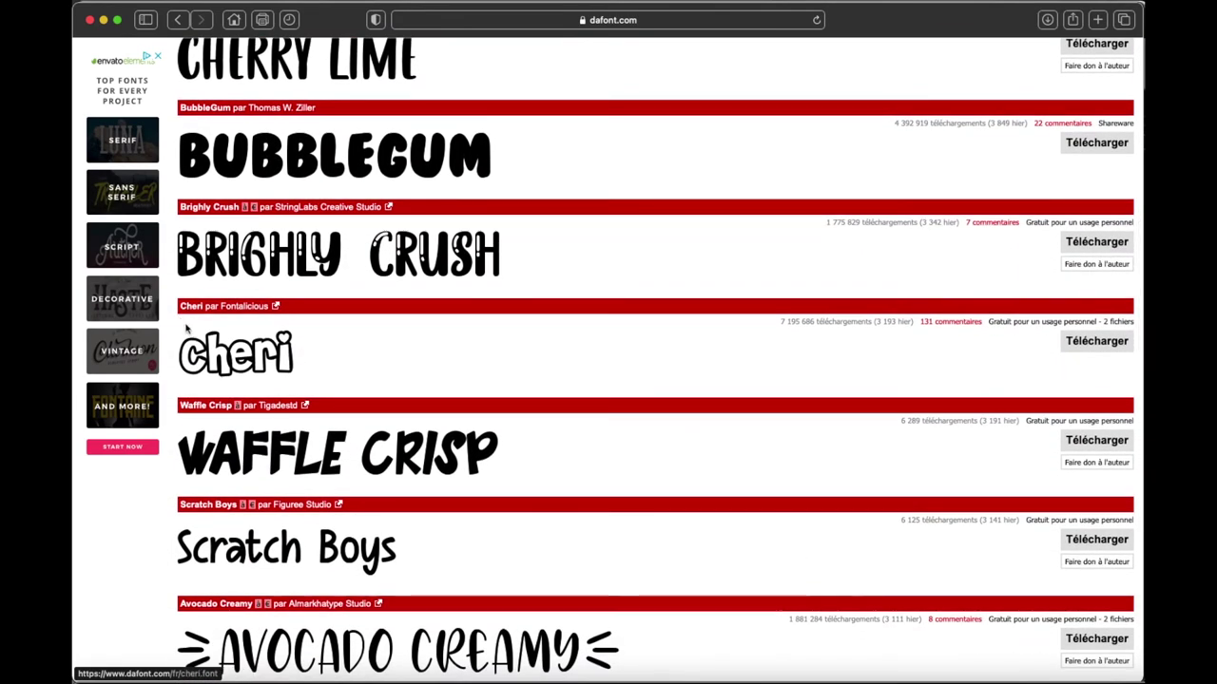
Download Cheri so its TTF files land in a cheri folder in Téléchargements.
click(1095, 341)
scroll(561, 470, down, 1)
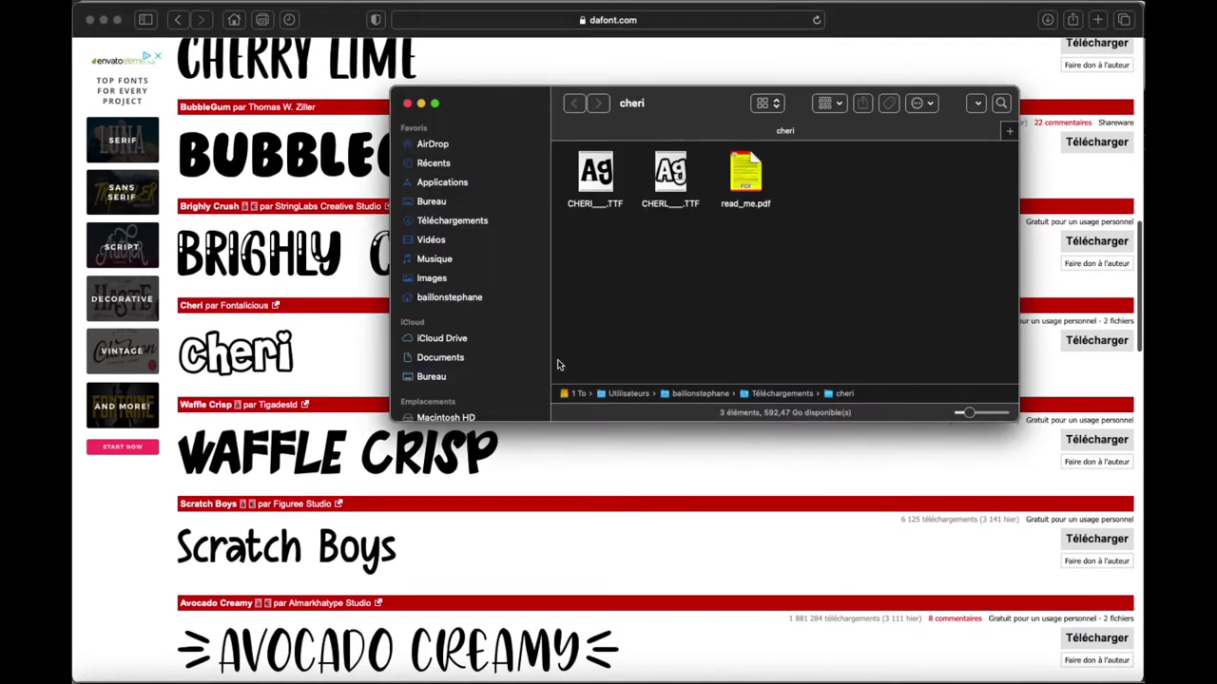
scroll(713, 529, down, 1)
click(713, 529)
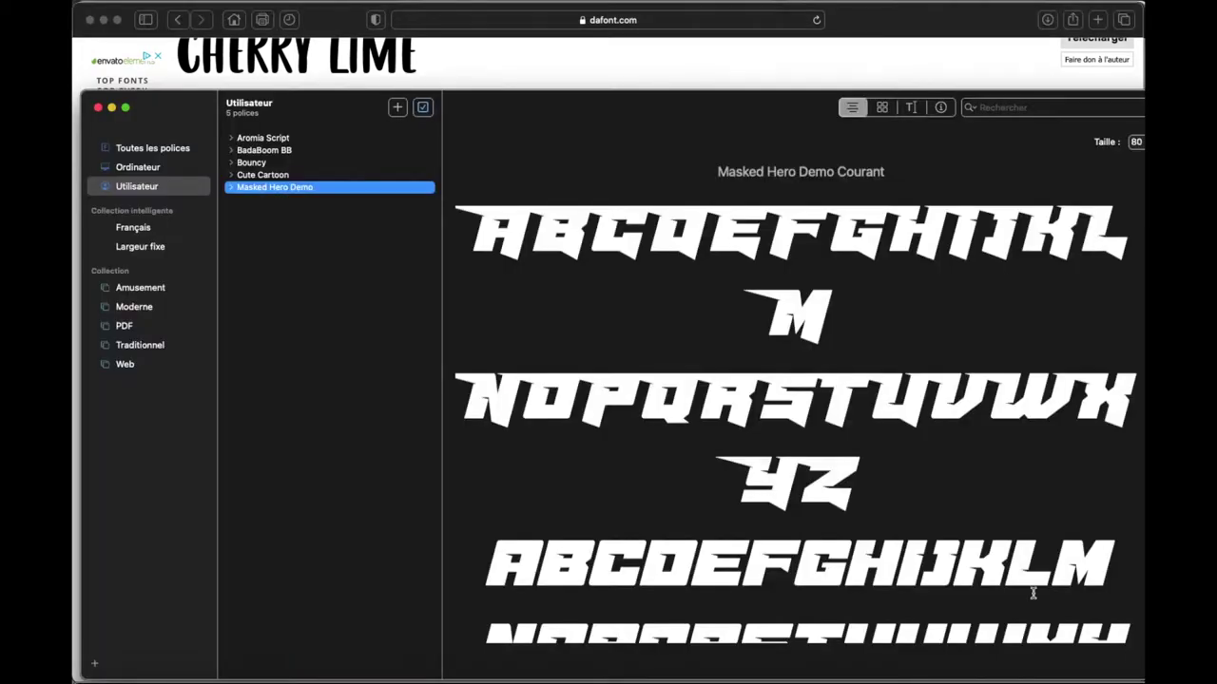
click(397, 107)
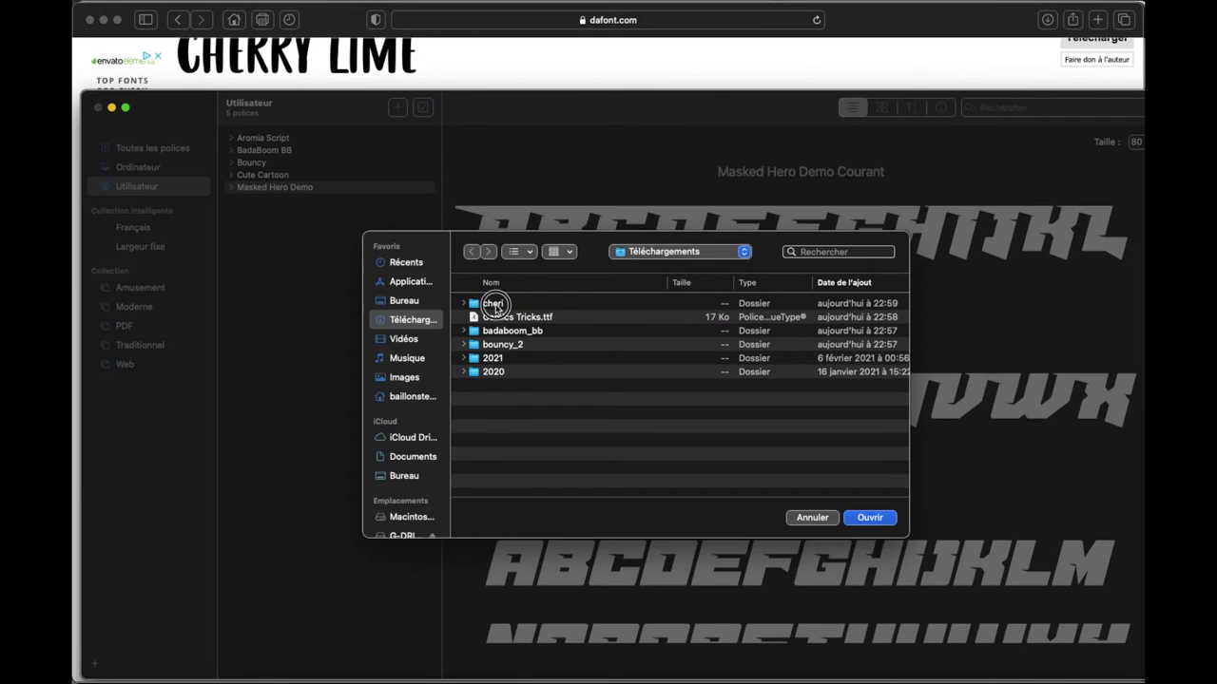
Install the first CHERI TTF from the cheri folder as Cheri Liney, then hide Font Book.
double_click(494, 304)
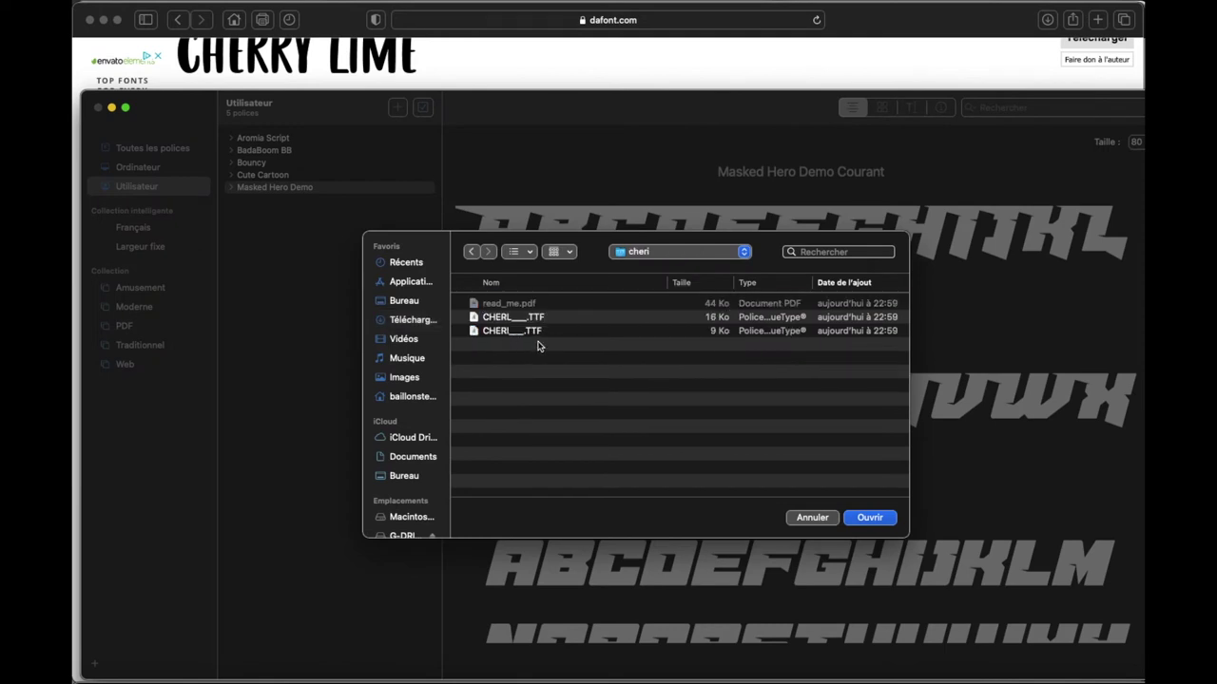
click(533, 319)
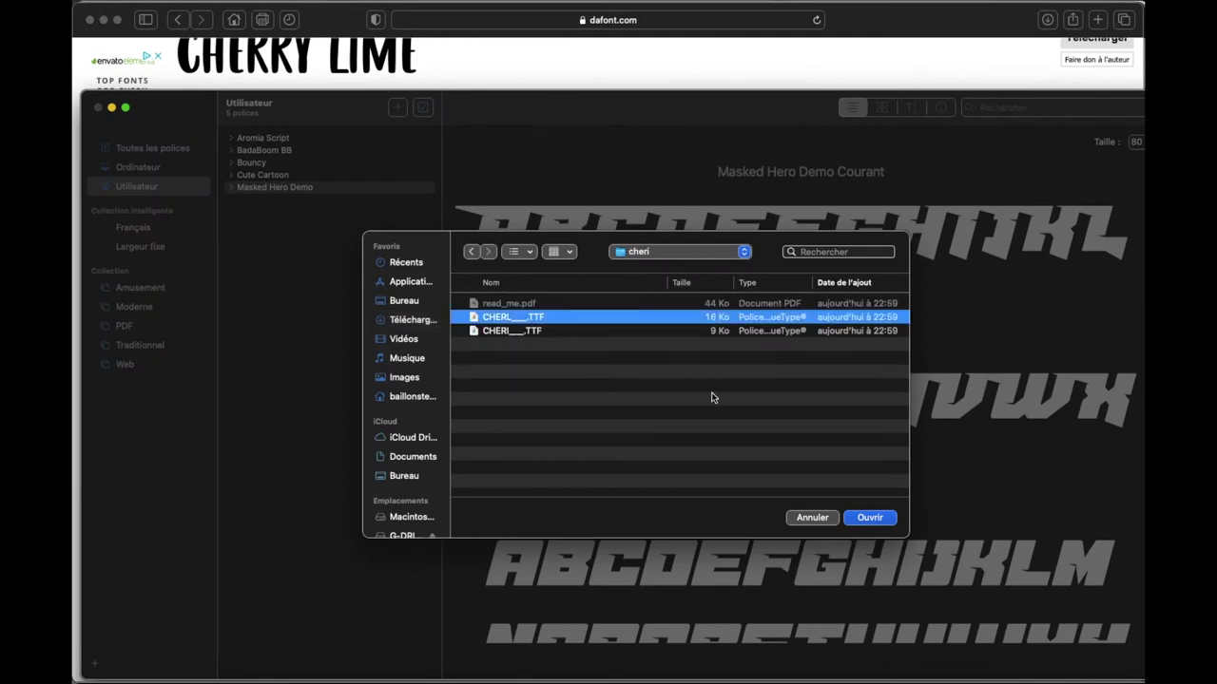
click(870, 518)
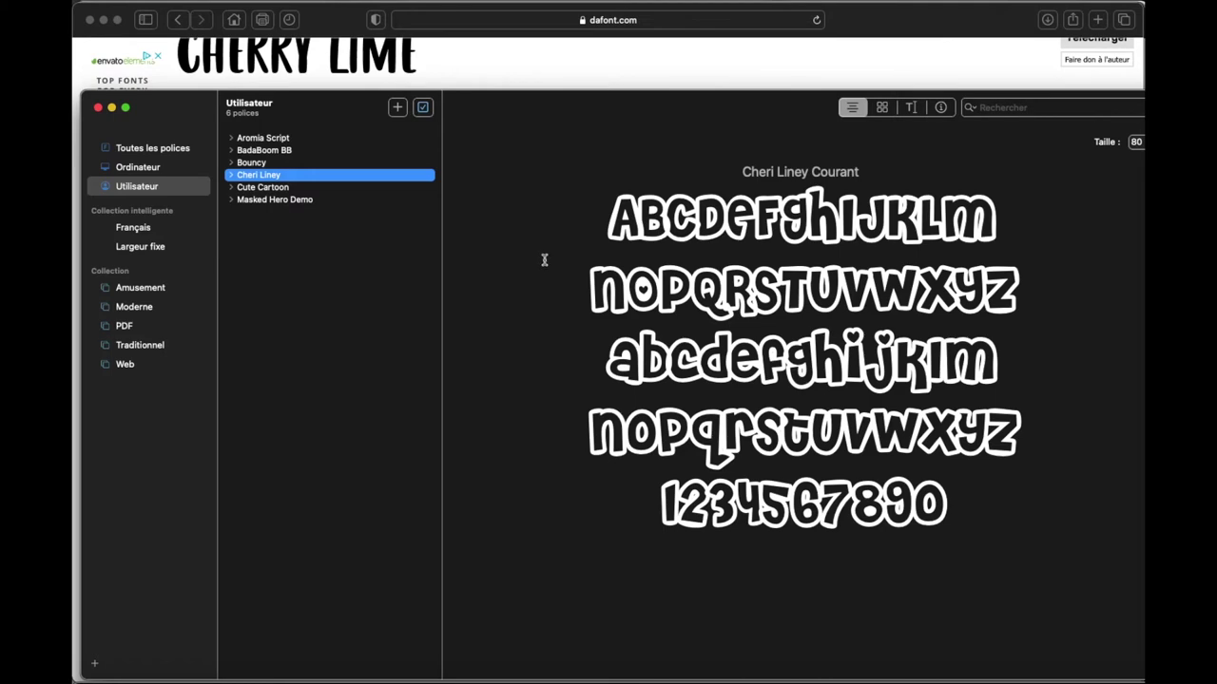
click(113, 108)
Close the TEST design without saving, quit and relaunch Fusion 360, and postpone the Fusion Team reminder.
click(867, 675)
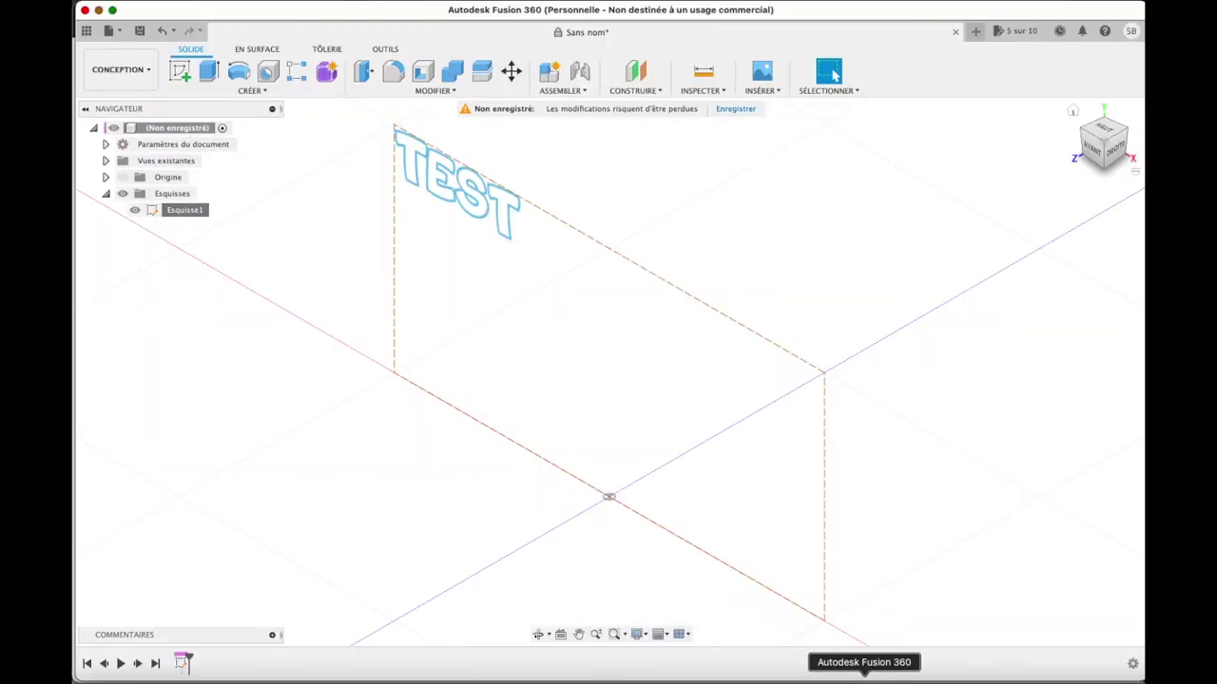
click(956, 31)
click(554, 370)
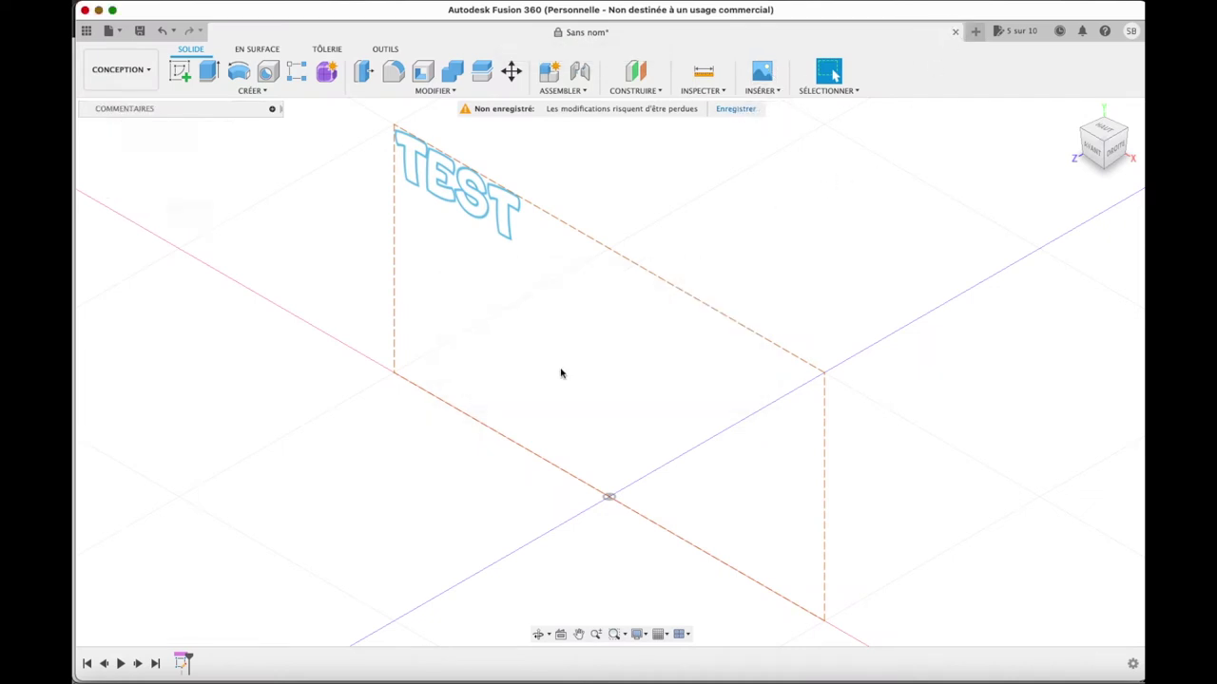
click(137, 2)
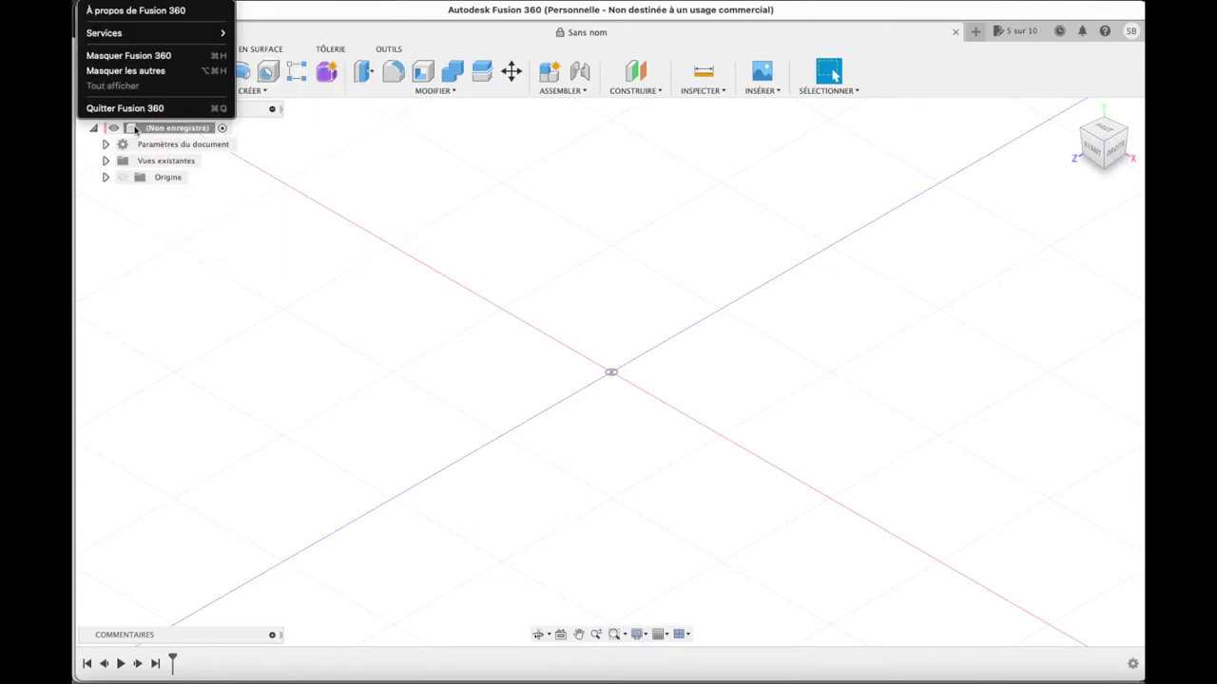
click(136, 111)
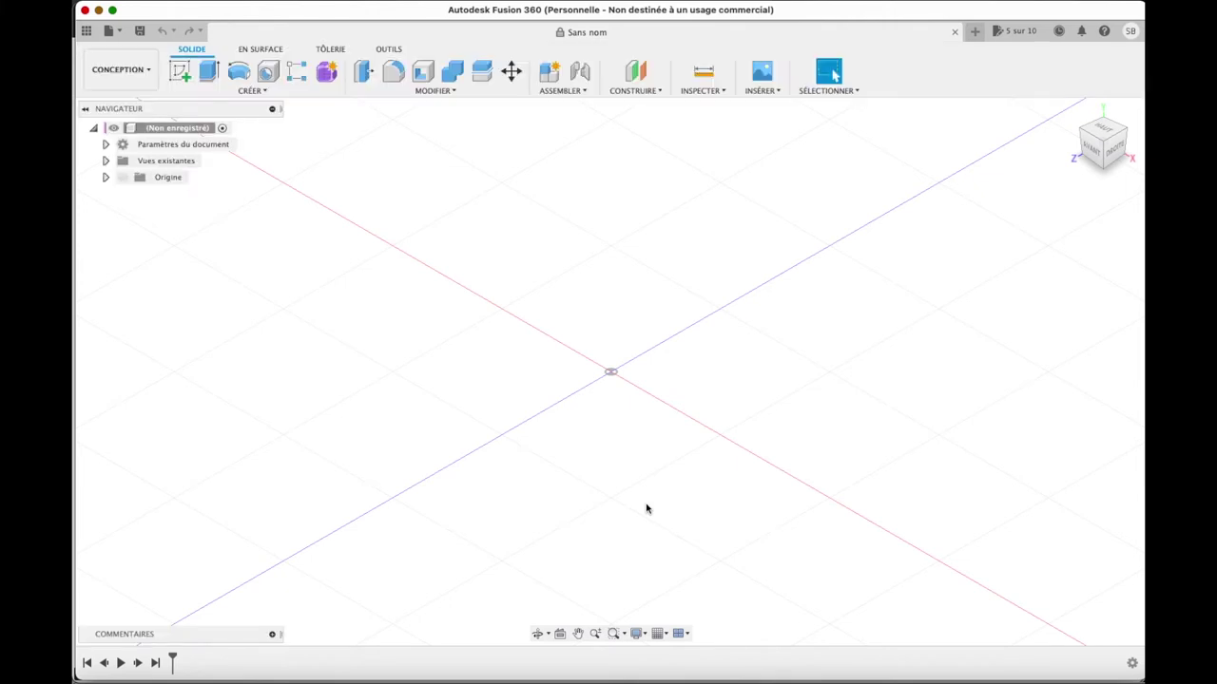
click(723, 511)
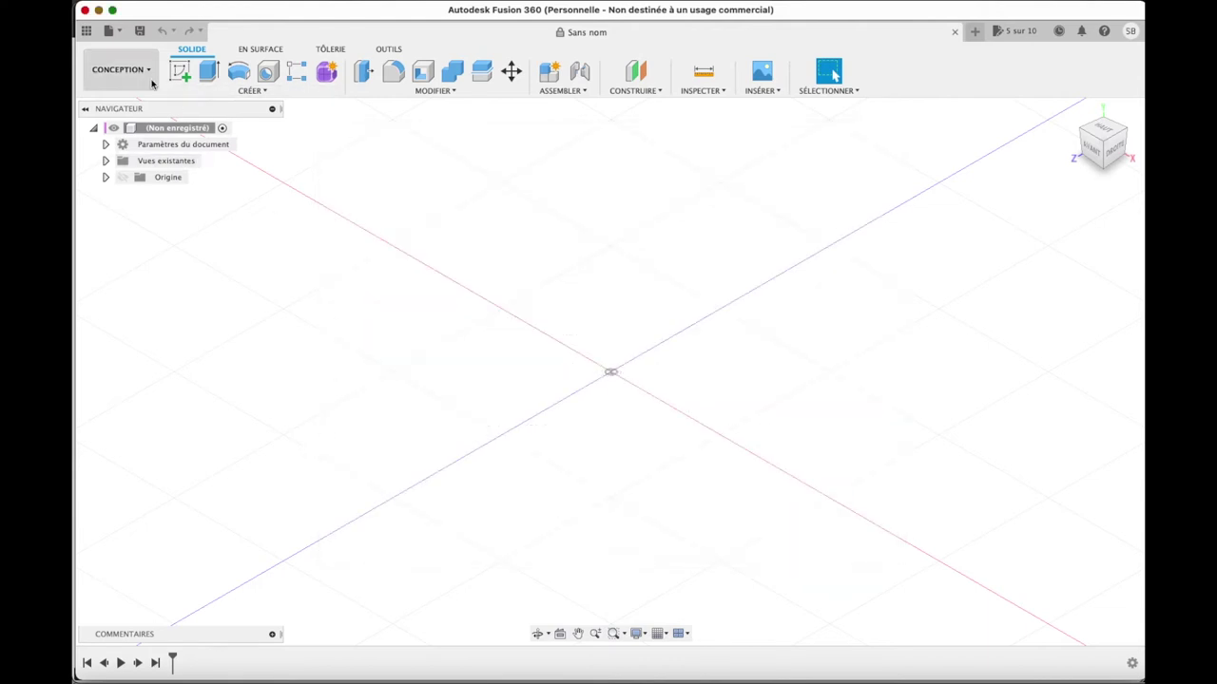
Start a new sketch on the front plane, cancelling an accidental extrusion.
click(180, 71)
click(660, 370)
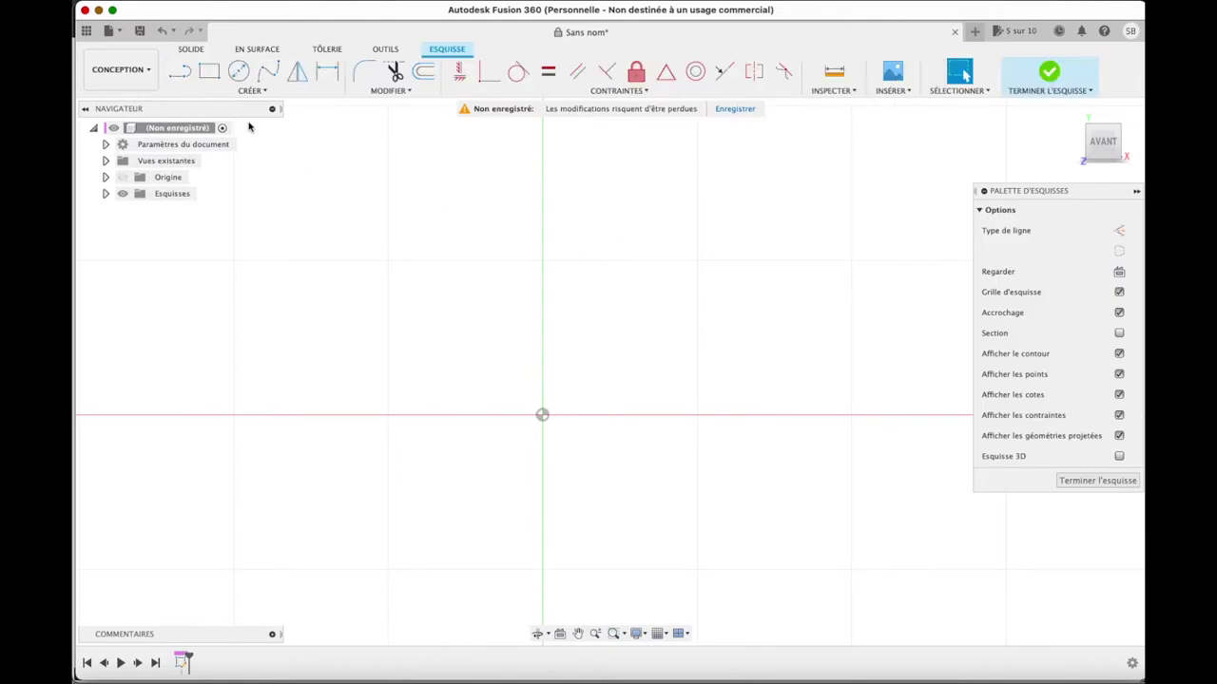
click(252, 90)
click(243, 254)
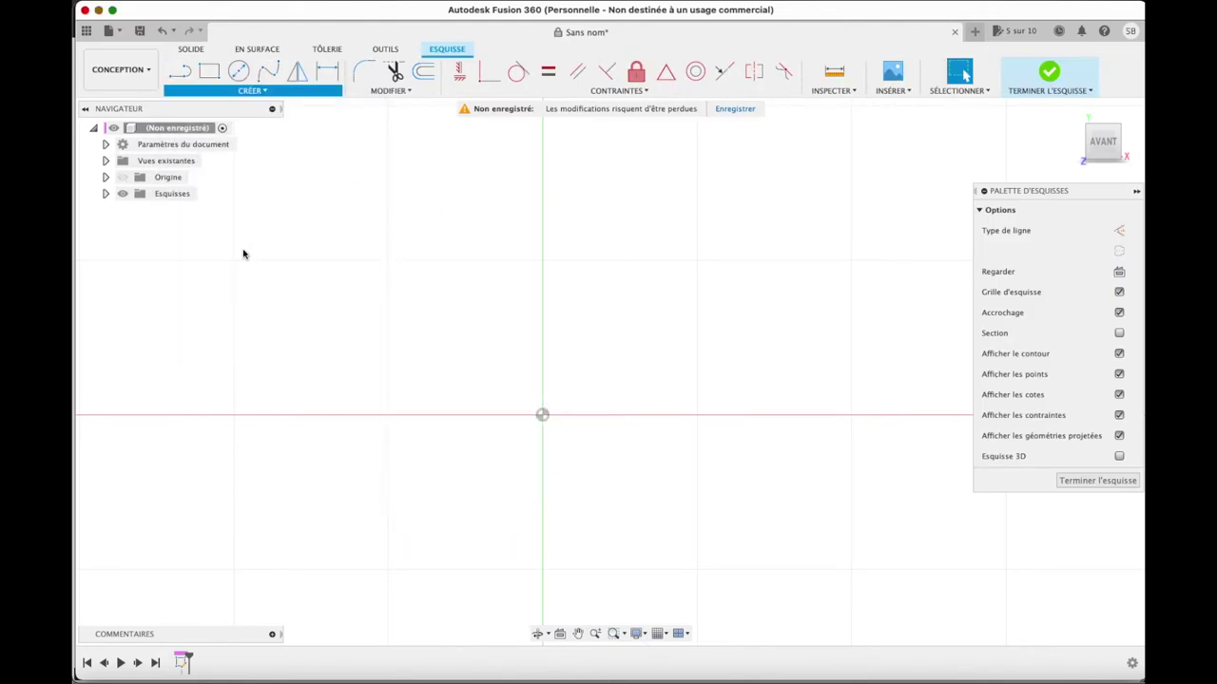
click(387, 260)
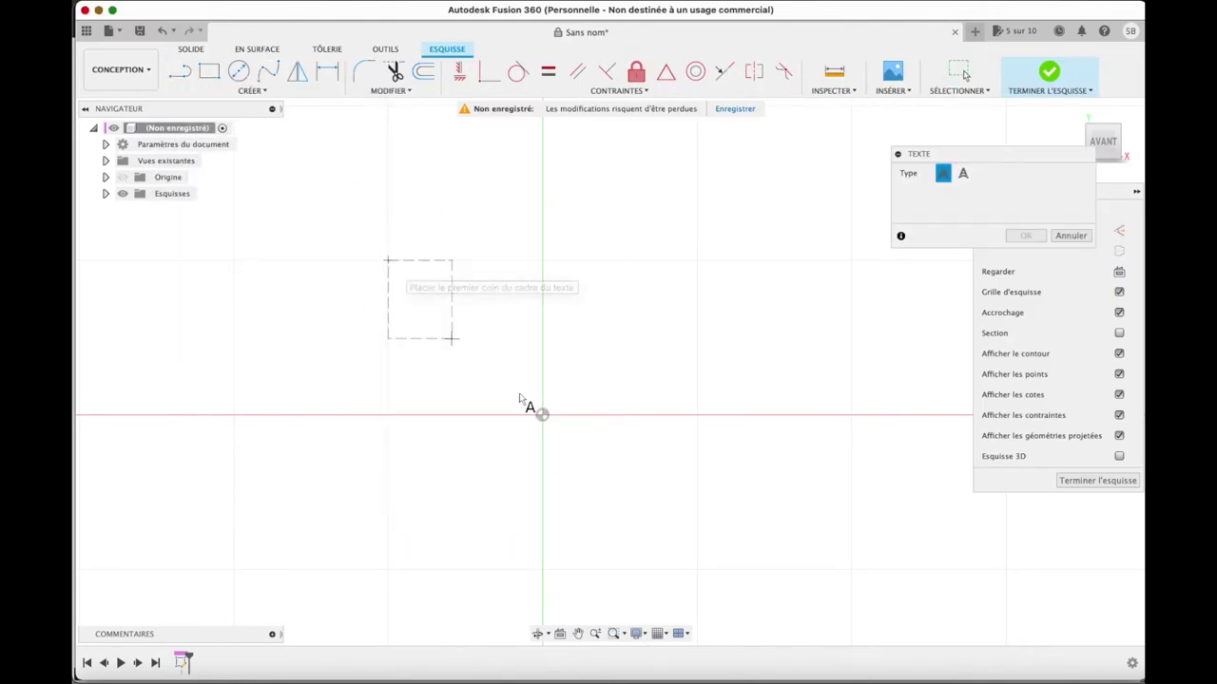
click(701, 414)
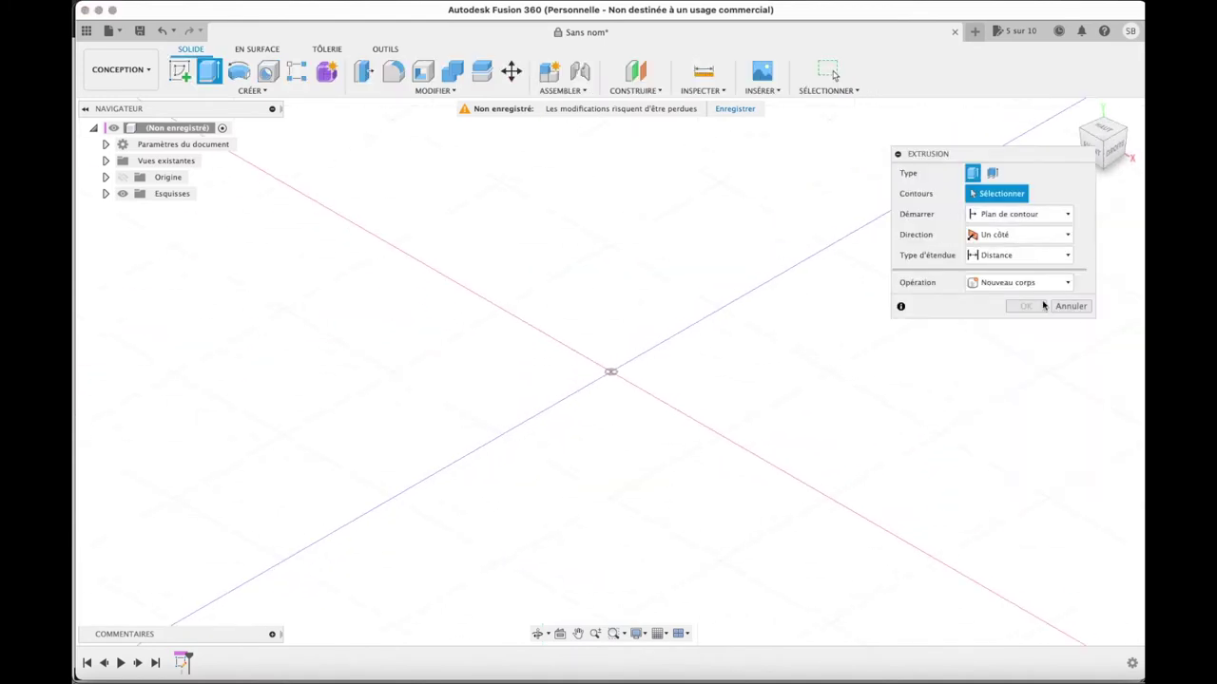
click(1072, 306)
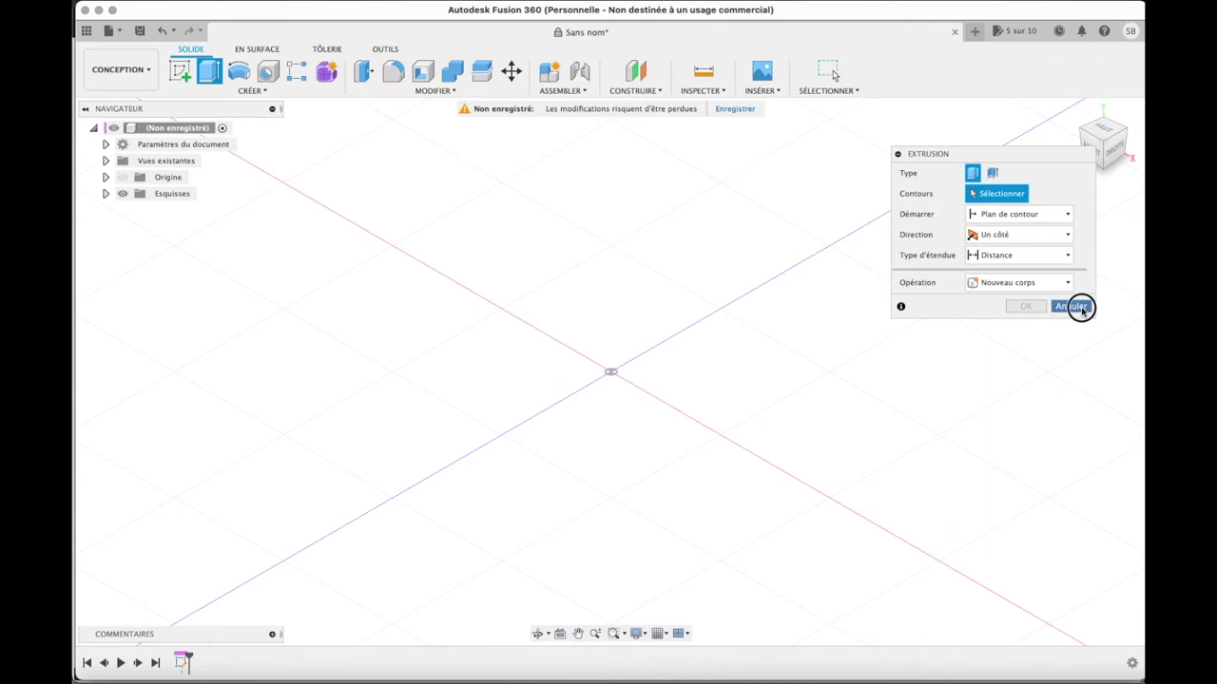
Draw a sketch text box and type 'test' into it.
click(202, 93)
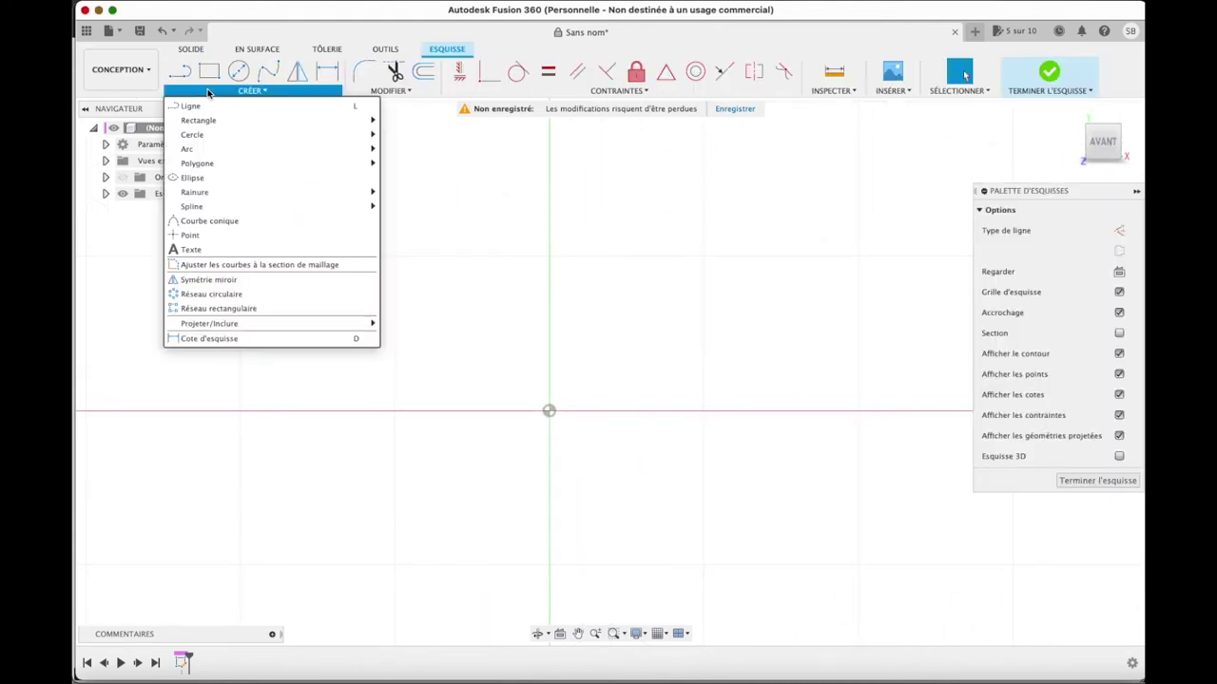
click(202, 245)
click(395, 256)
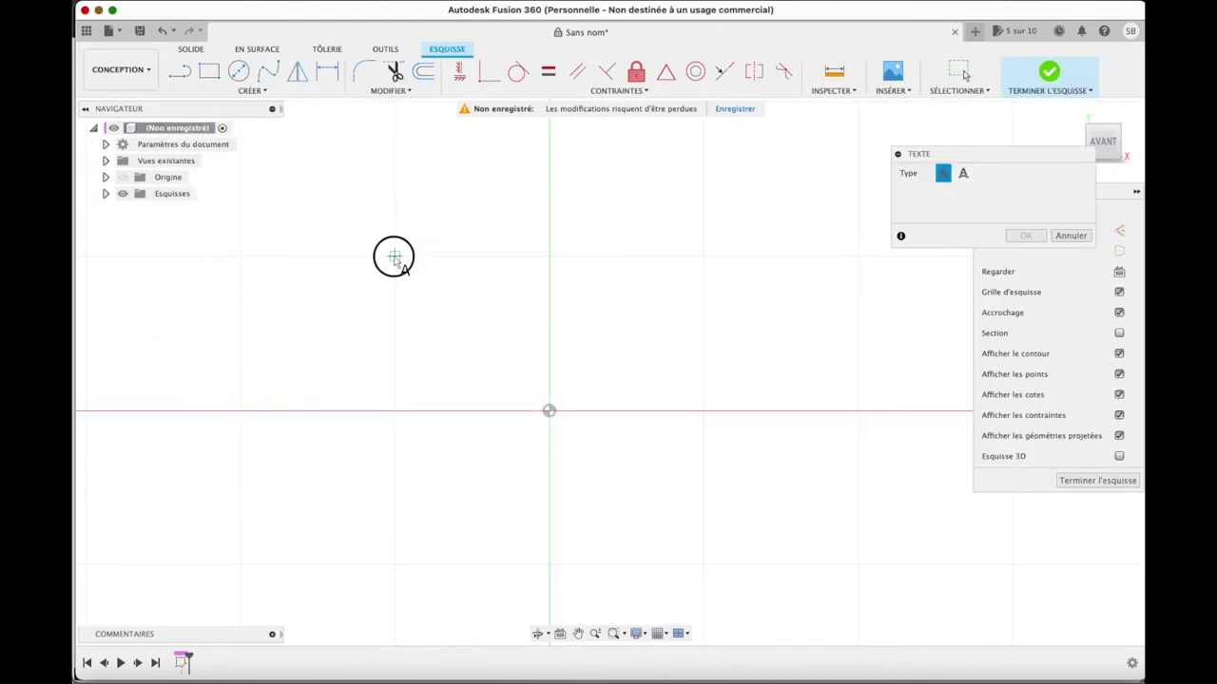
click(703, 410)
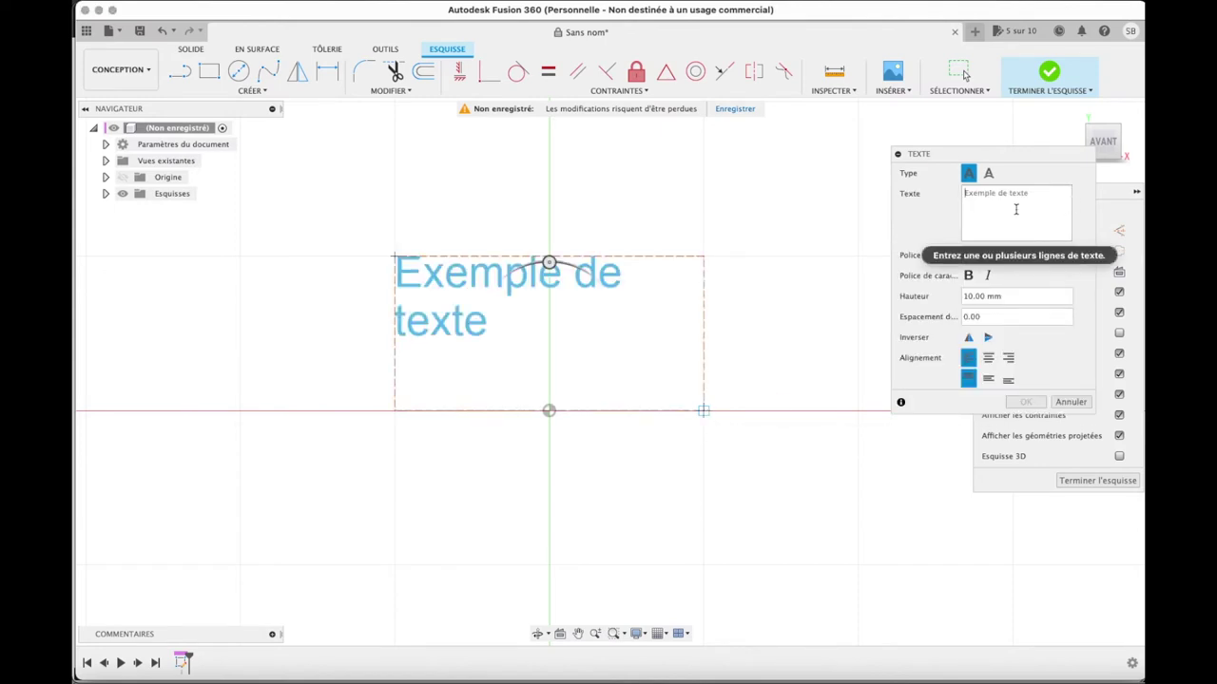
text(test)
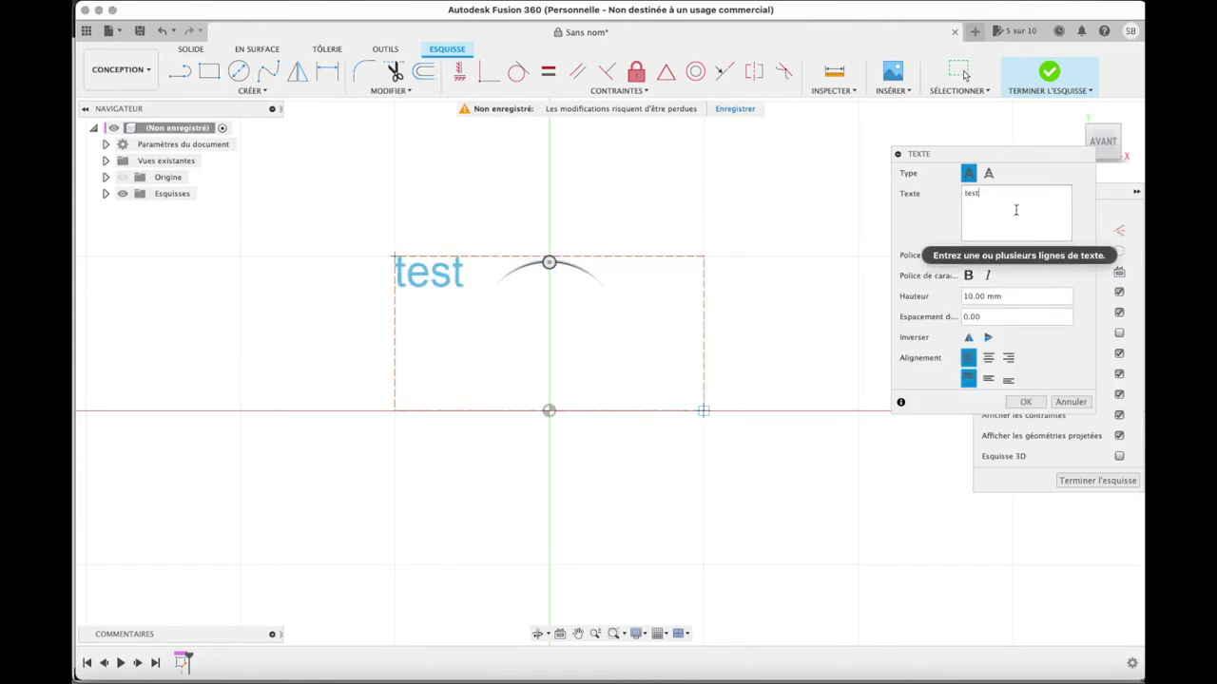
Make the text bold in the Cheri Liney font and confirm it.
click(968, 274)
click(1045, 256)
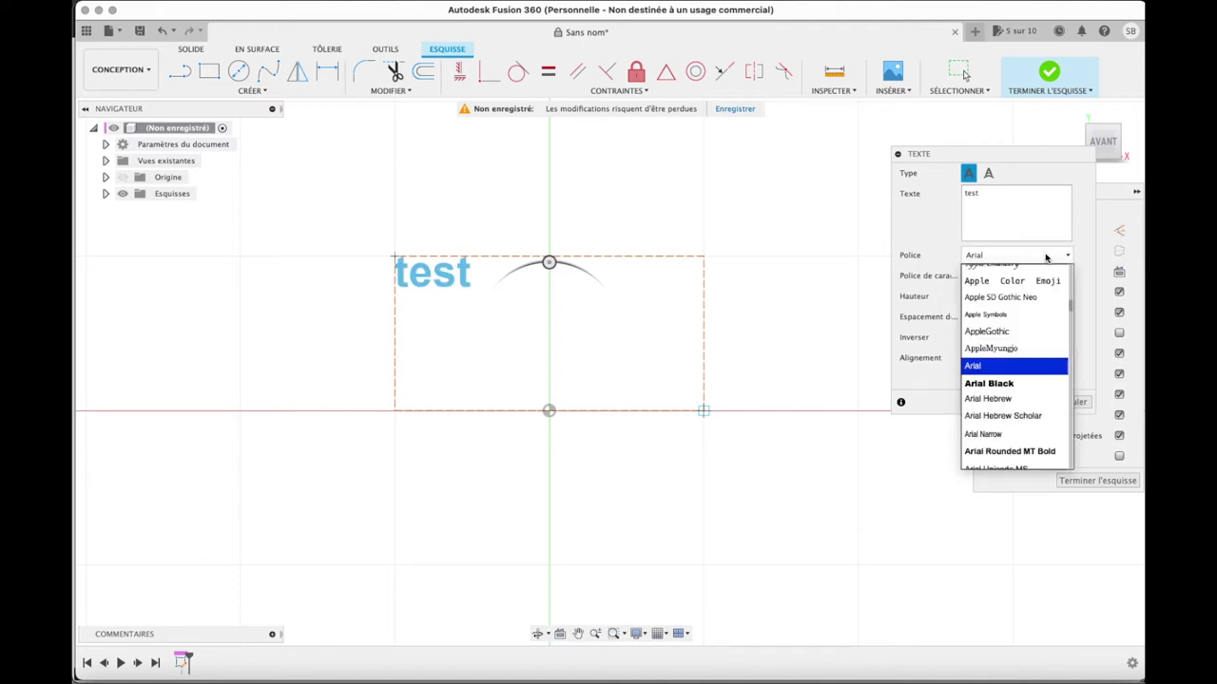
scroll(1013, 323, down, 3)
scroll(1013, 325, down, 3)
scroll(1013, 329, down, 3)
scroll(1014, 330, down, 1)
scroll(1013, 330, down, 2)
scroll(1013, 330, down, 1)
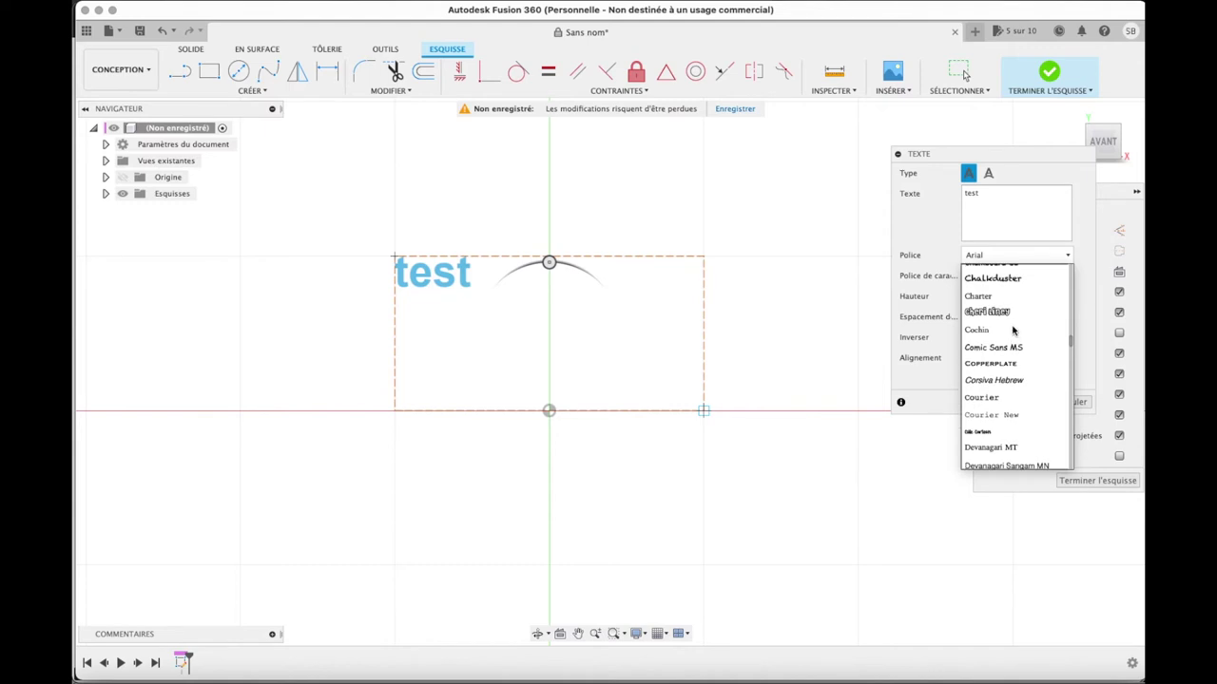
click(1007, 309)
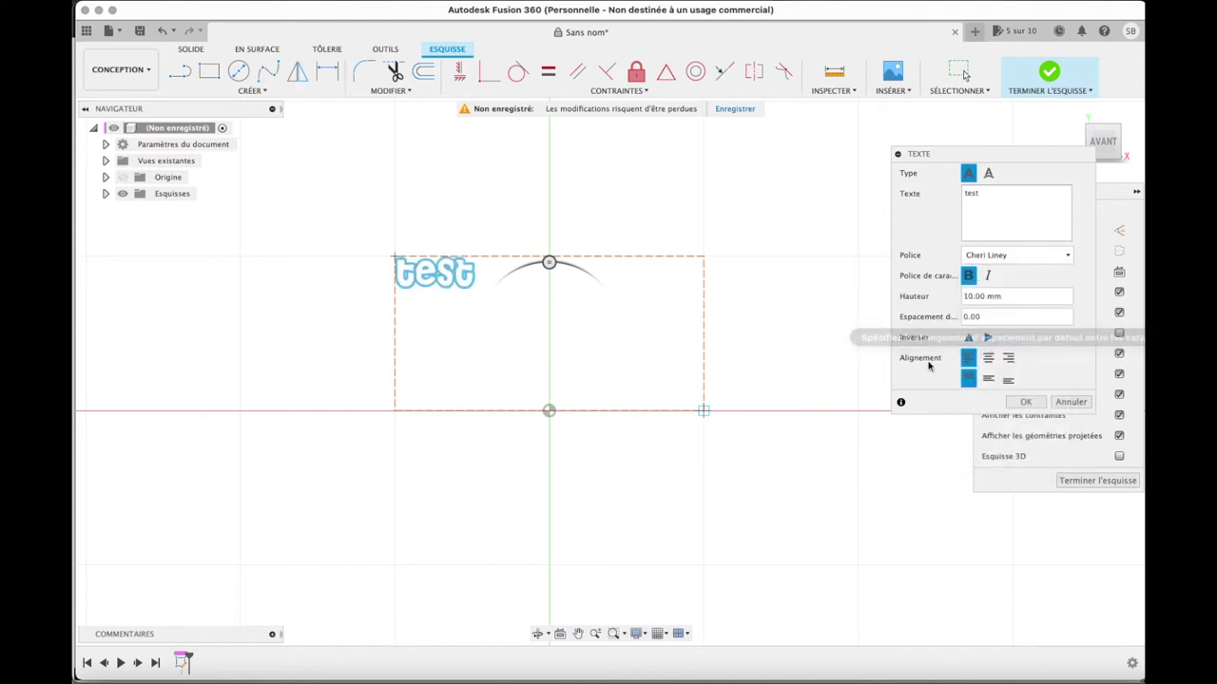
click(1026, 402)
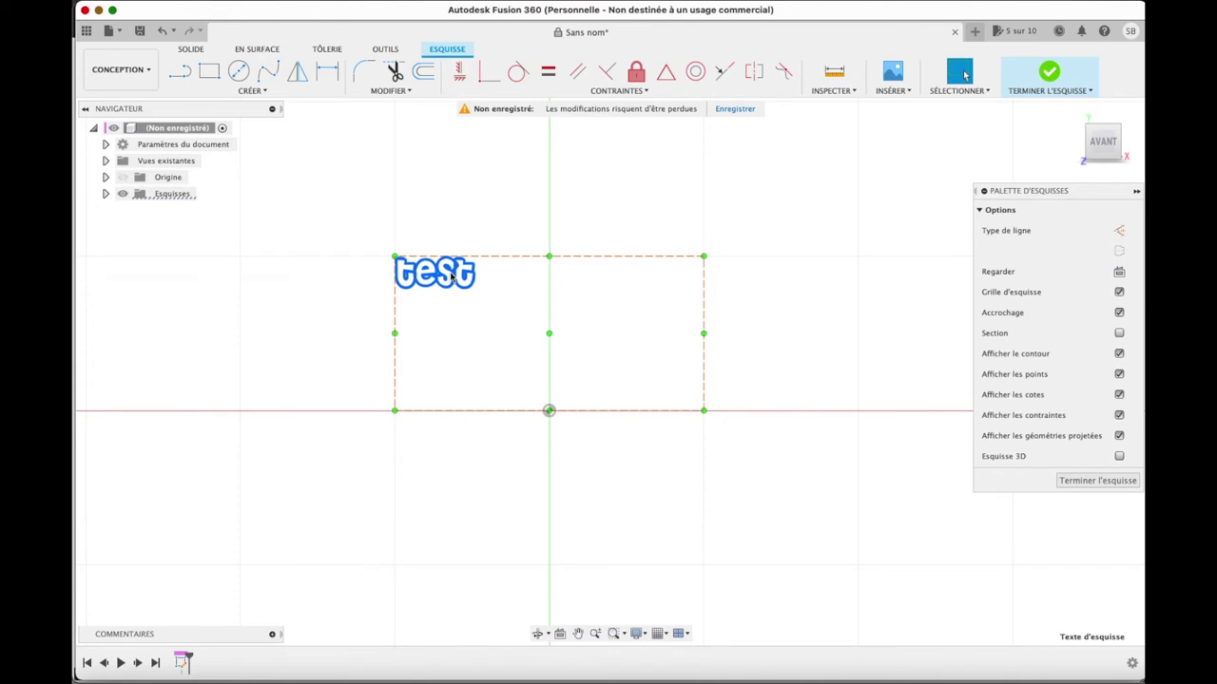
Extrude the test lettering about 8.035 mm as a new solid body.
key(e)
click(524, 211)
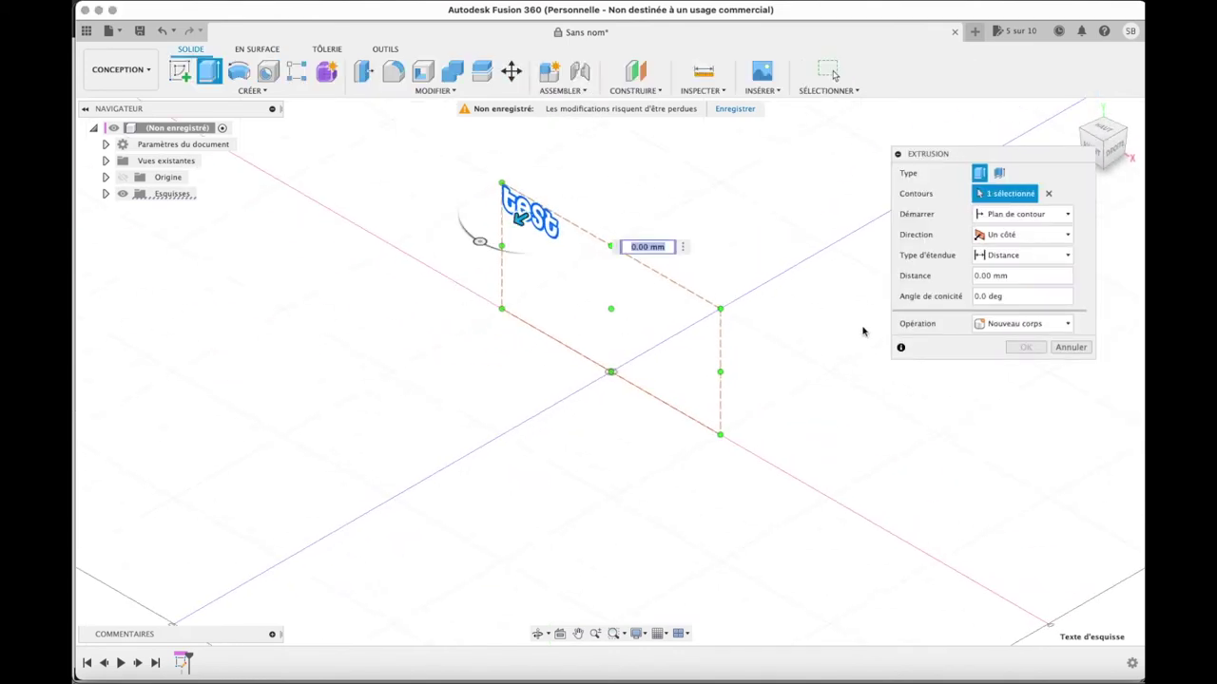
drag(521, 221, 501, 226)
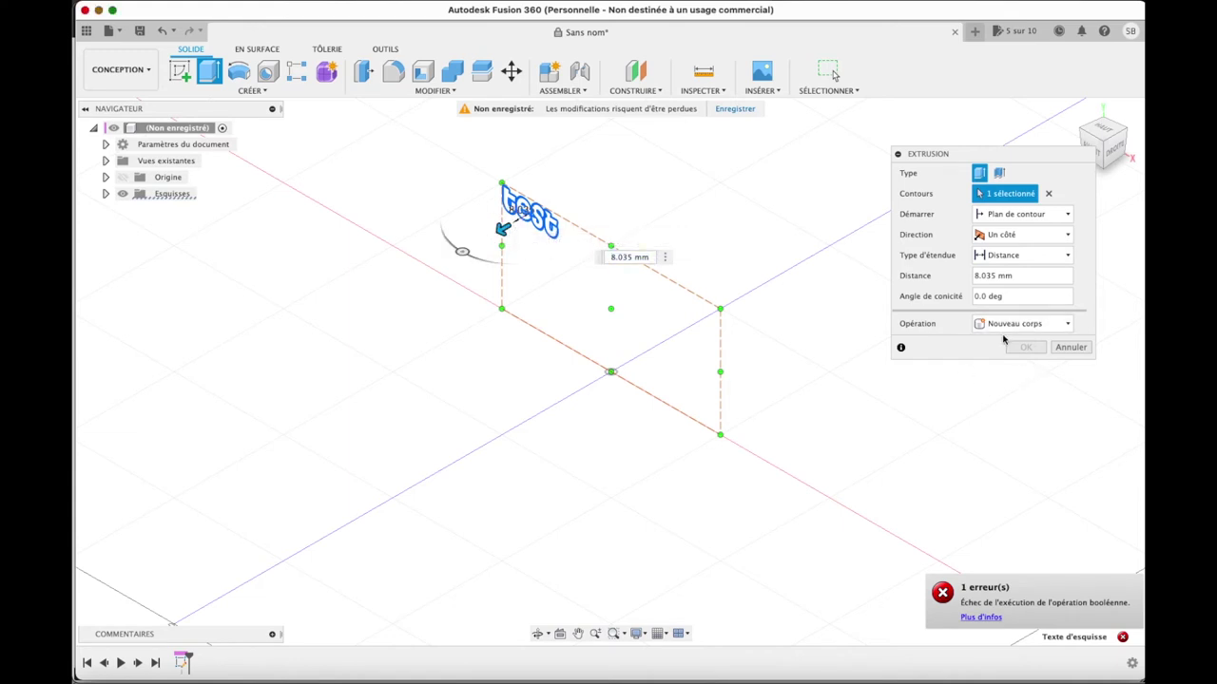
click(1036, 328)
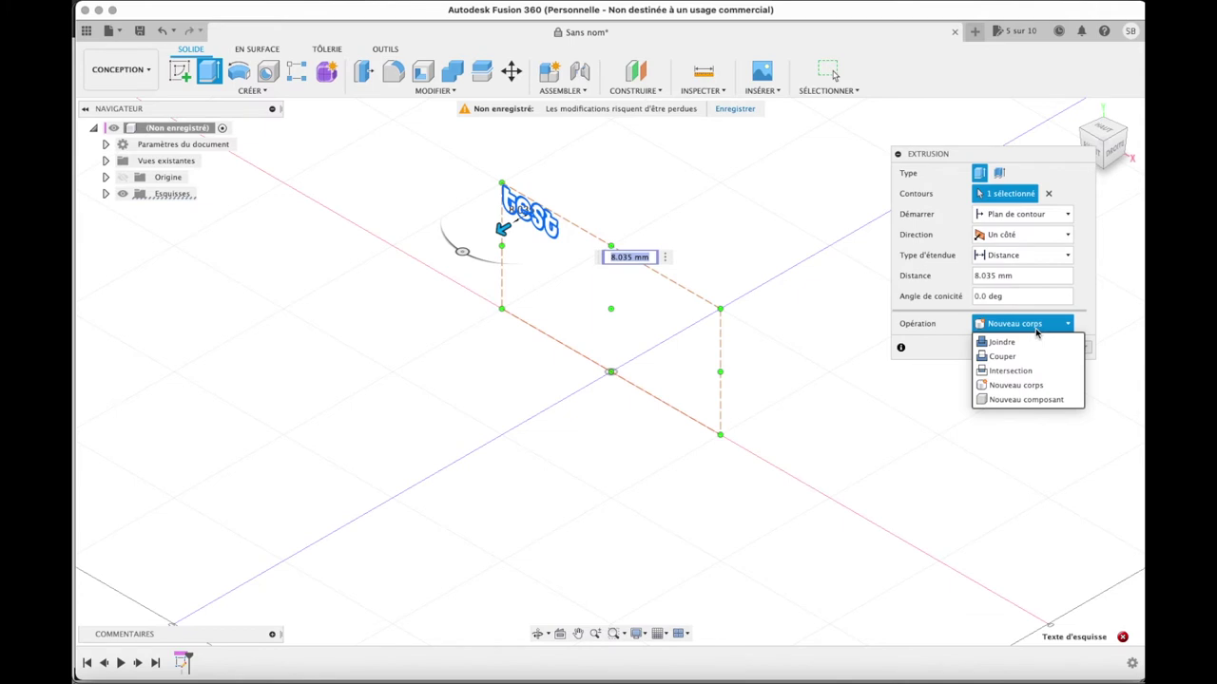
click(1036, 328)
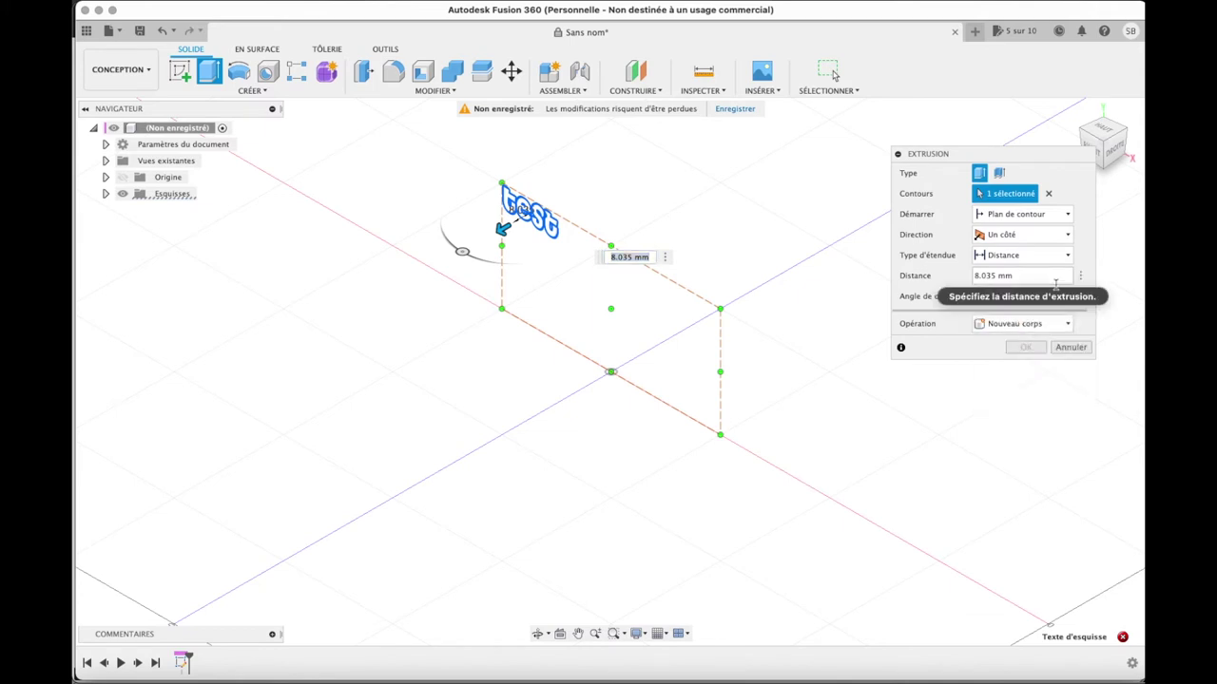
click(999, 173)
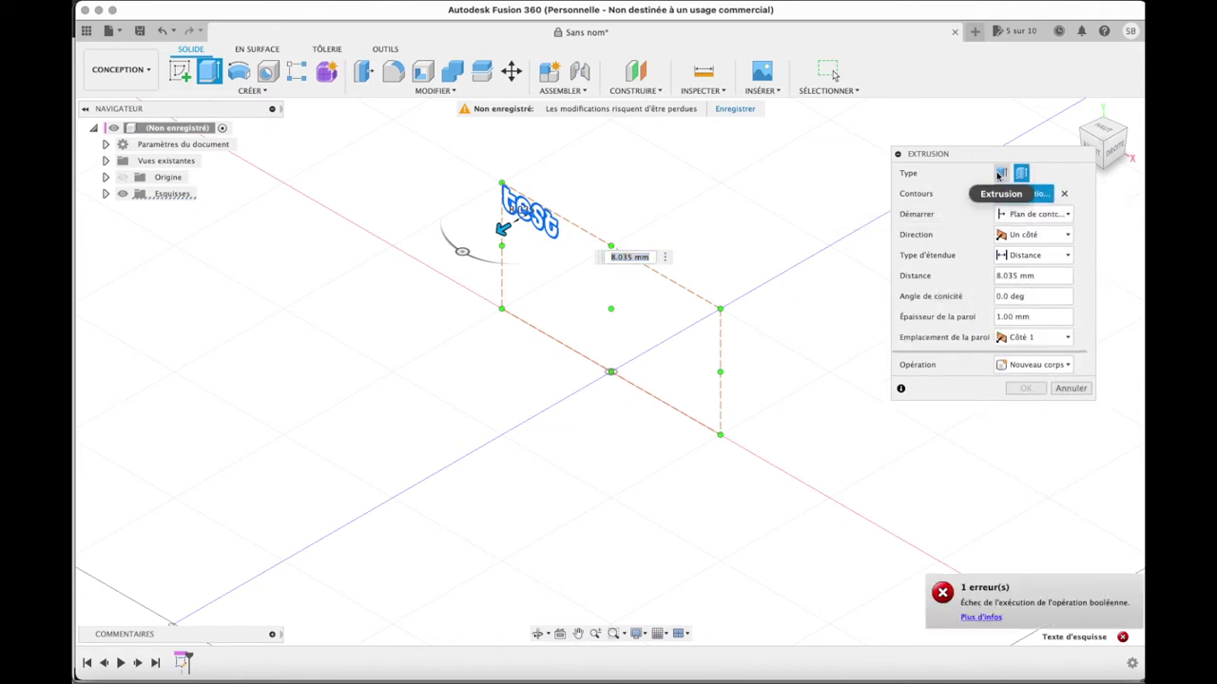
click(1000, 173)
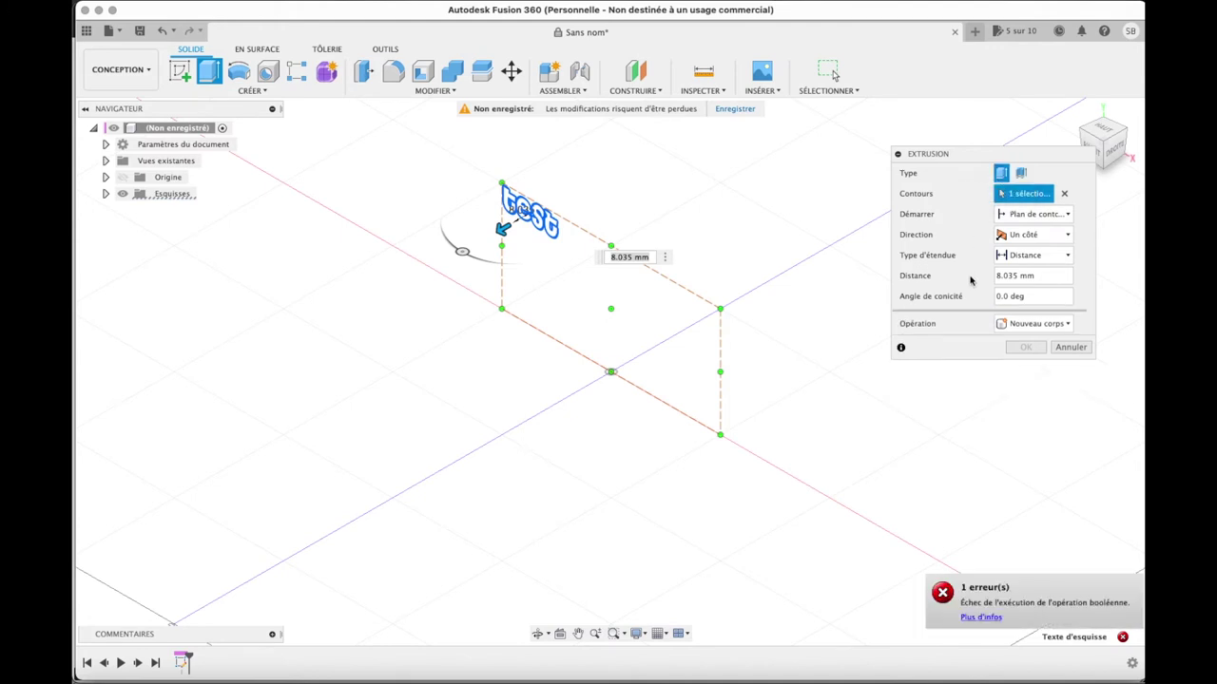
Switch the extrusion to Deux côtés, review the boolean error, and cancel back to the sketch.
click(1028, 235)
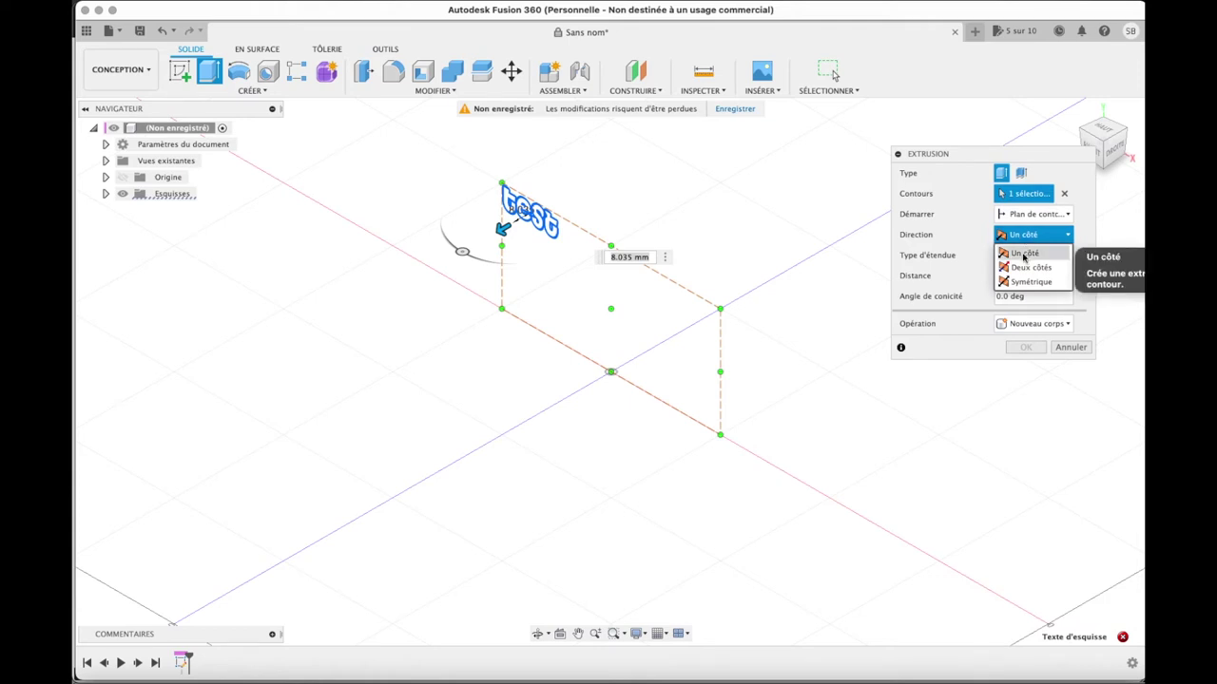
click(1022, 267)
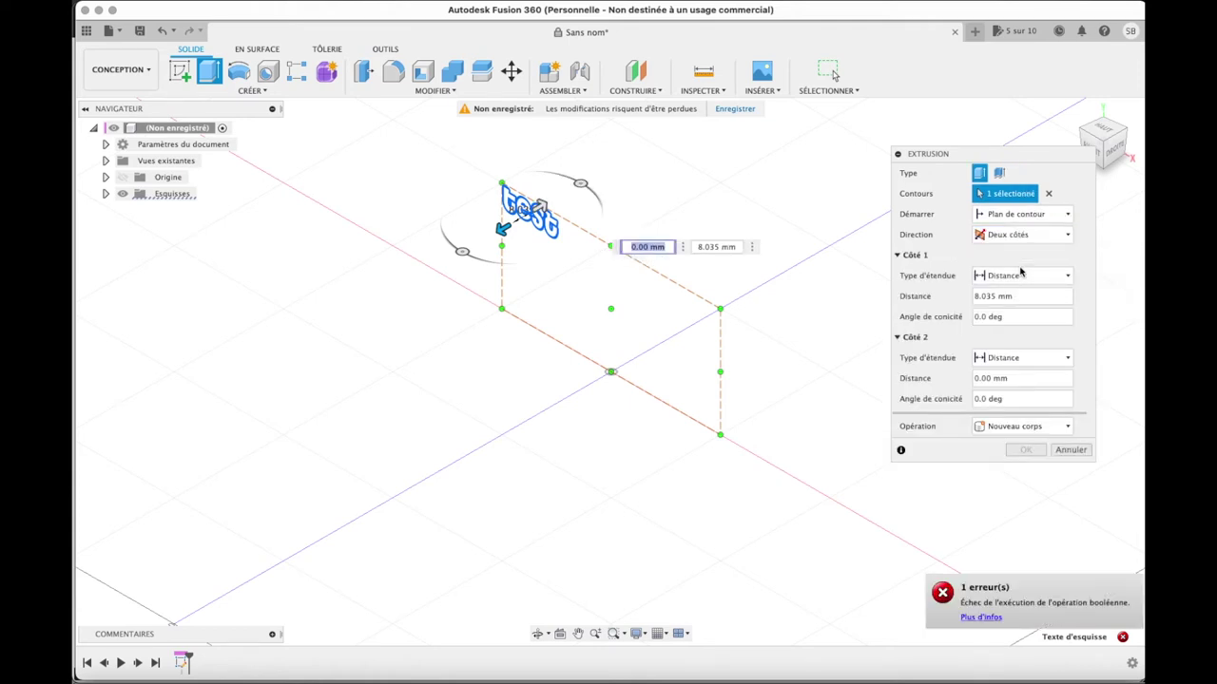
click(982, 618)
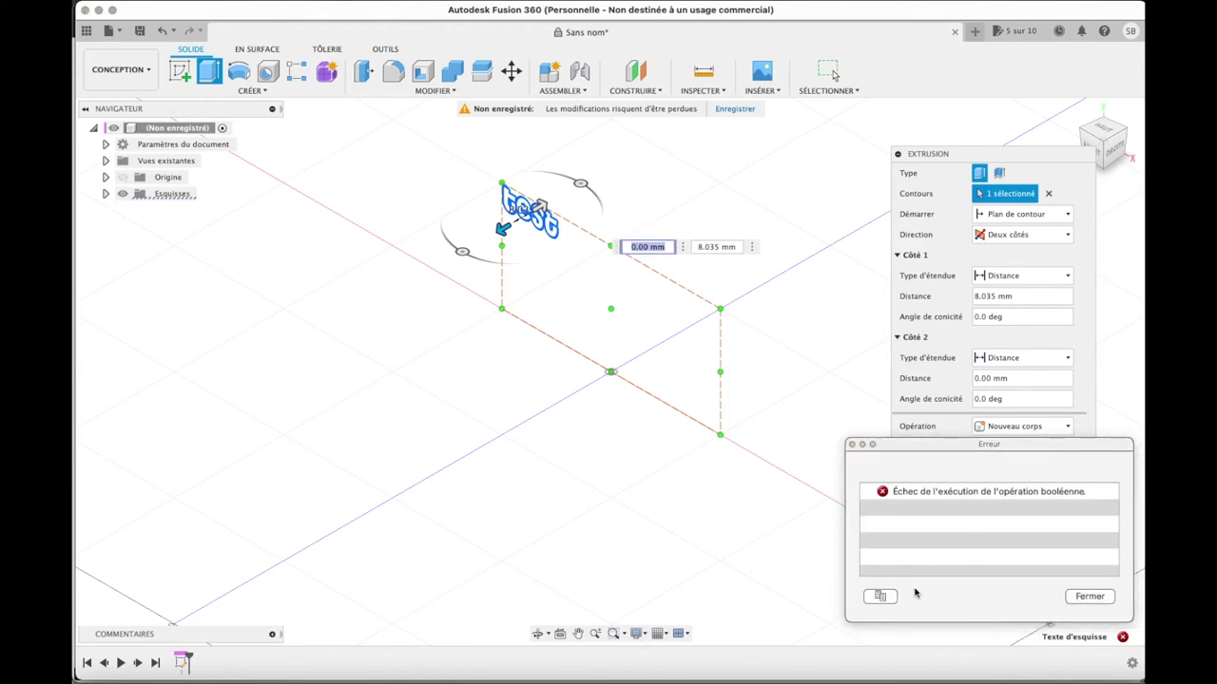
click(1089, 595)
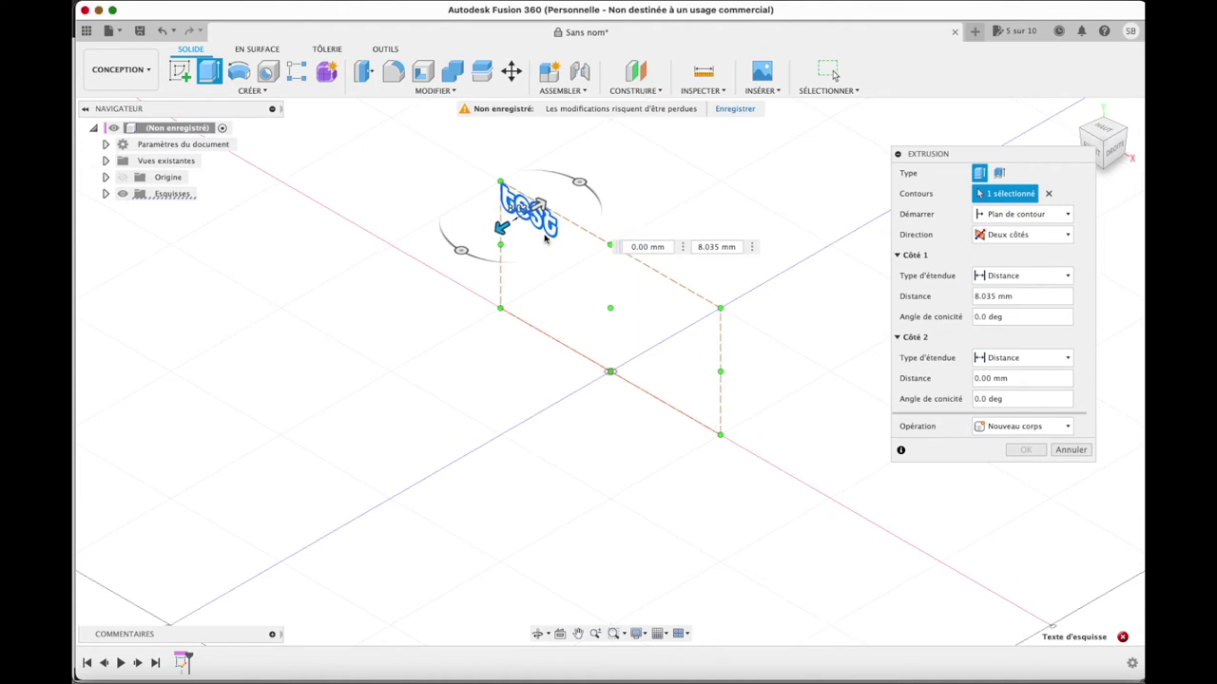
click(1070, 450)
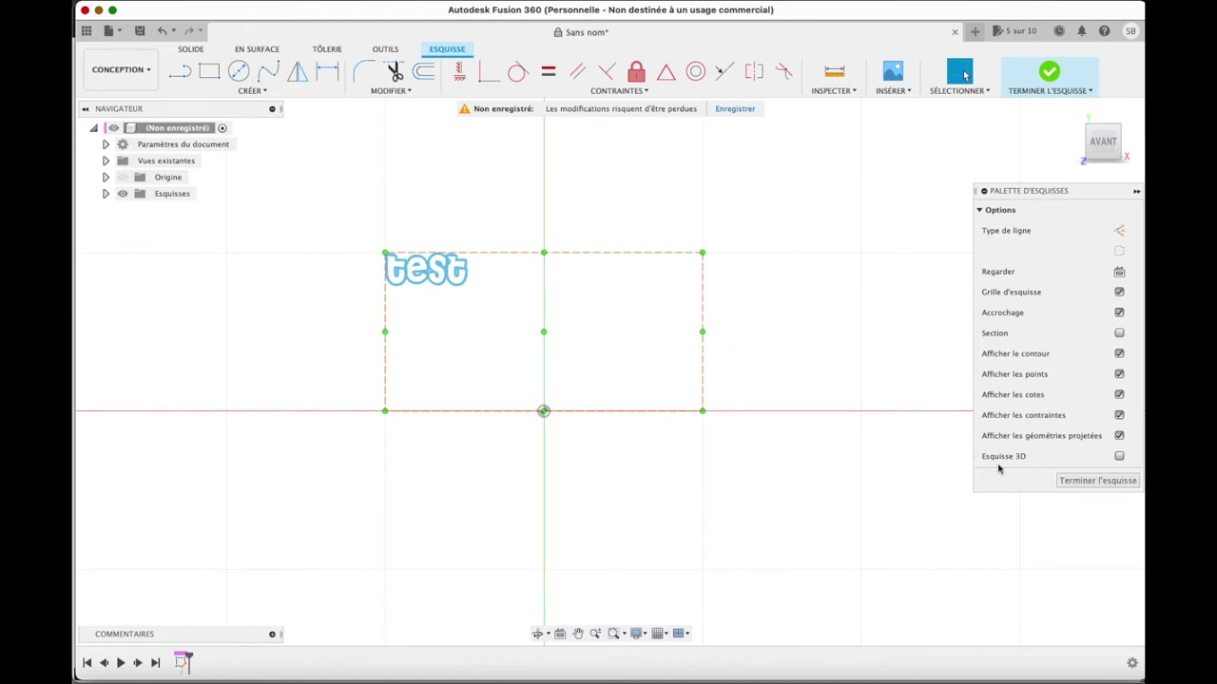
Undo the test text and draw a new text box containing only the letter A.
click(163, 31)
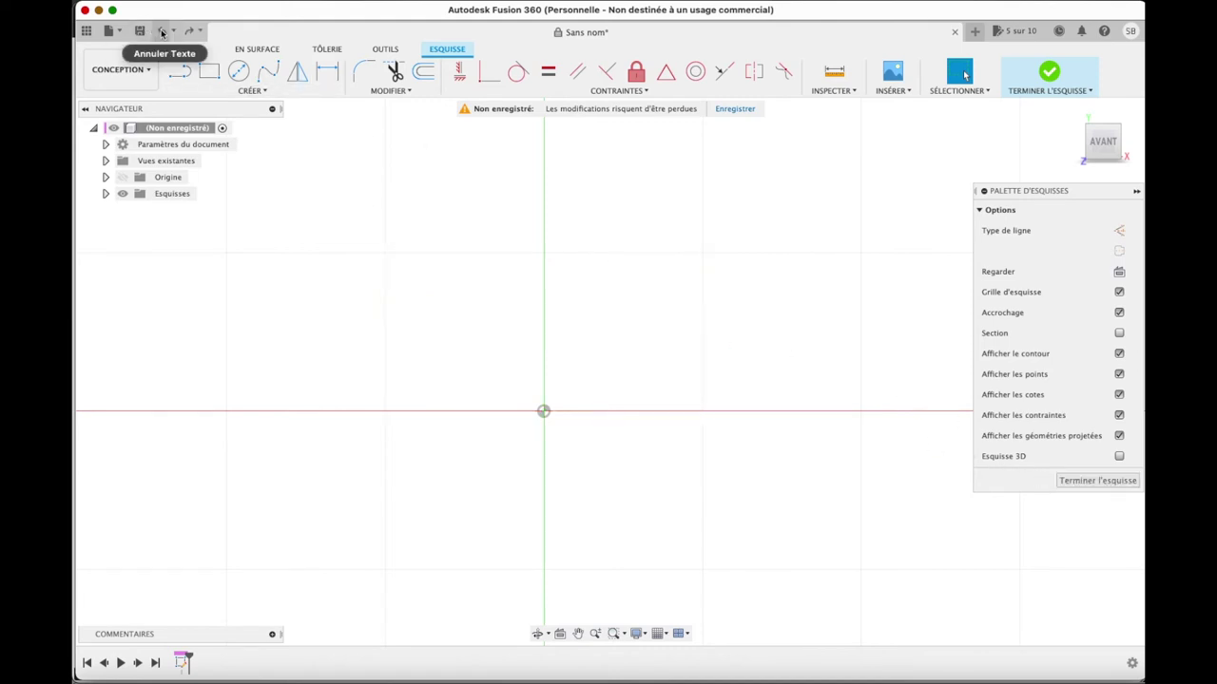
click(252, 90)
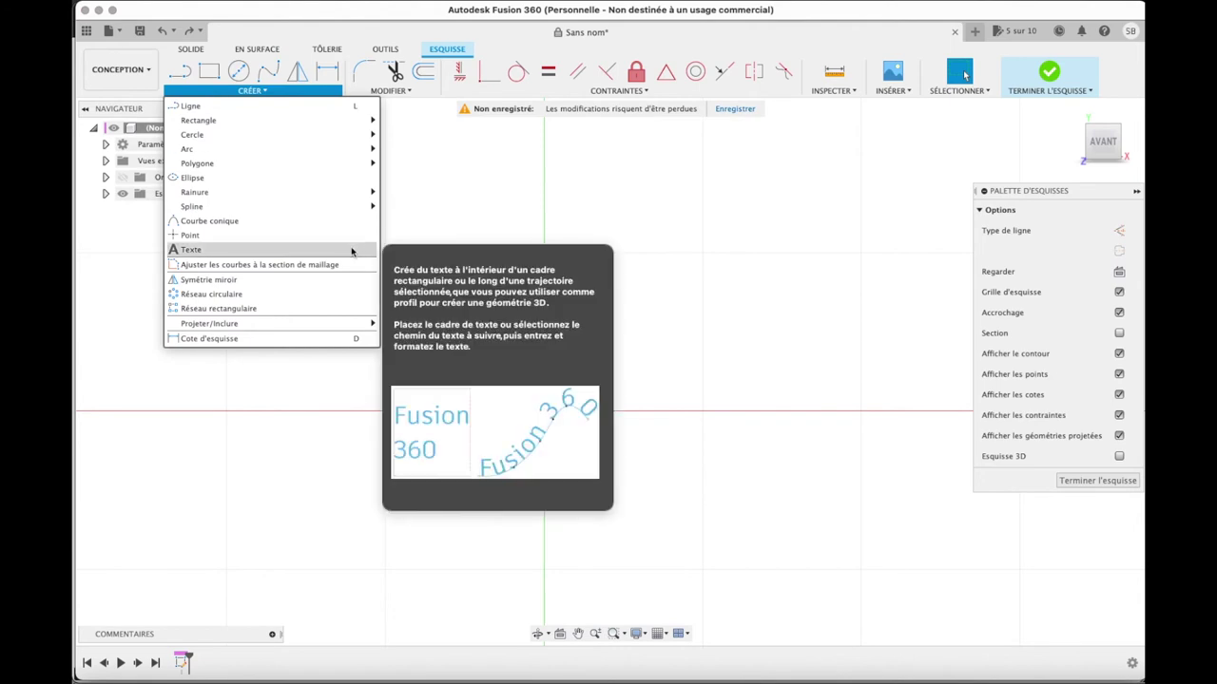
click(394, 244)
click(385, 253)
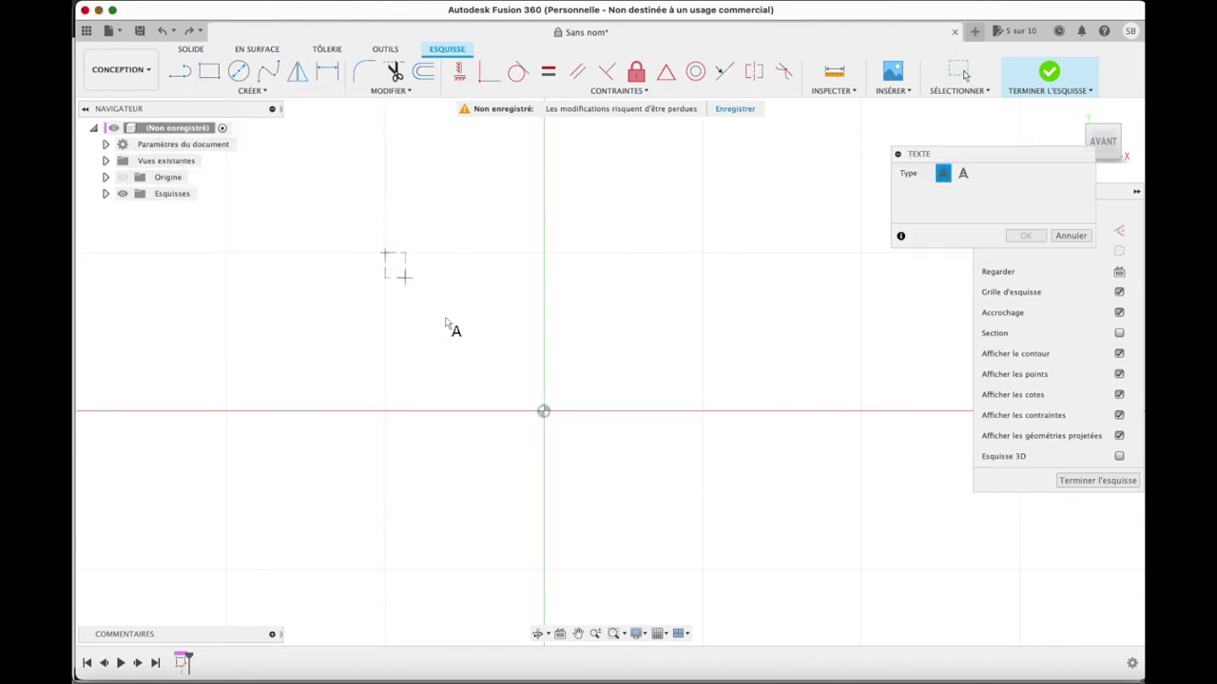
click(542, 411)
click(985, 210)
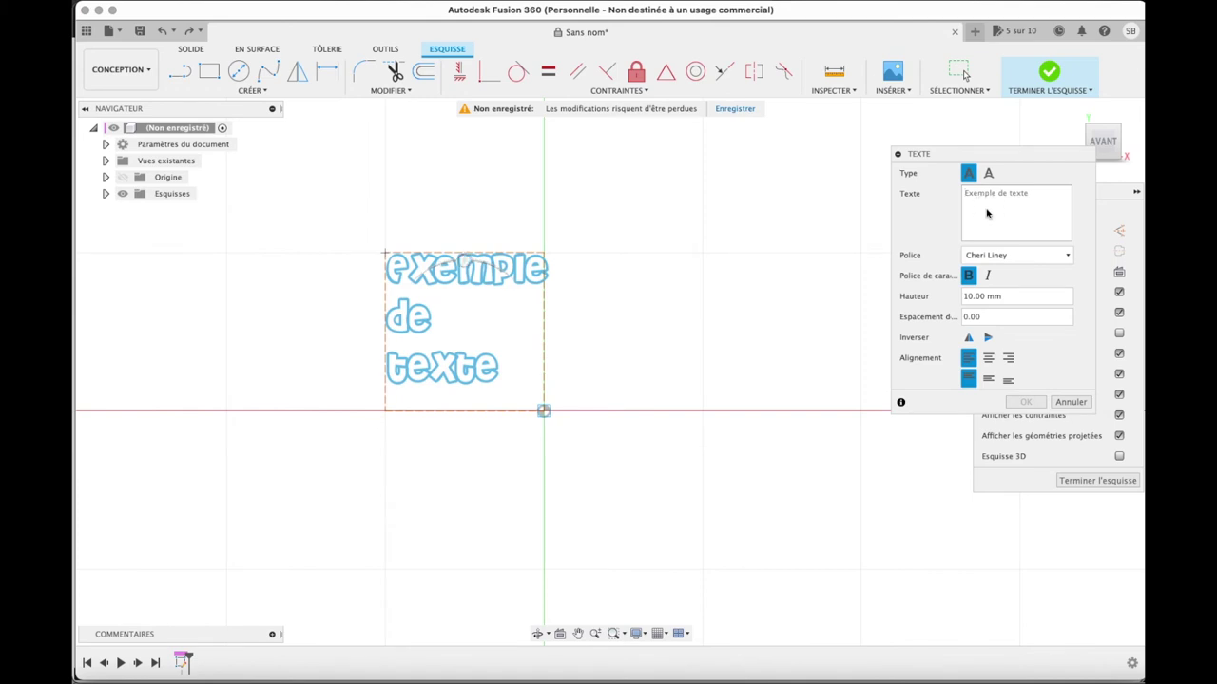
text(A)
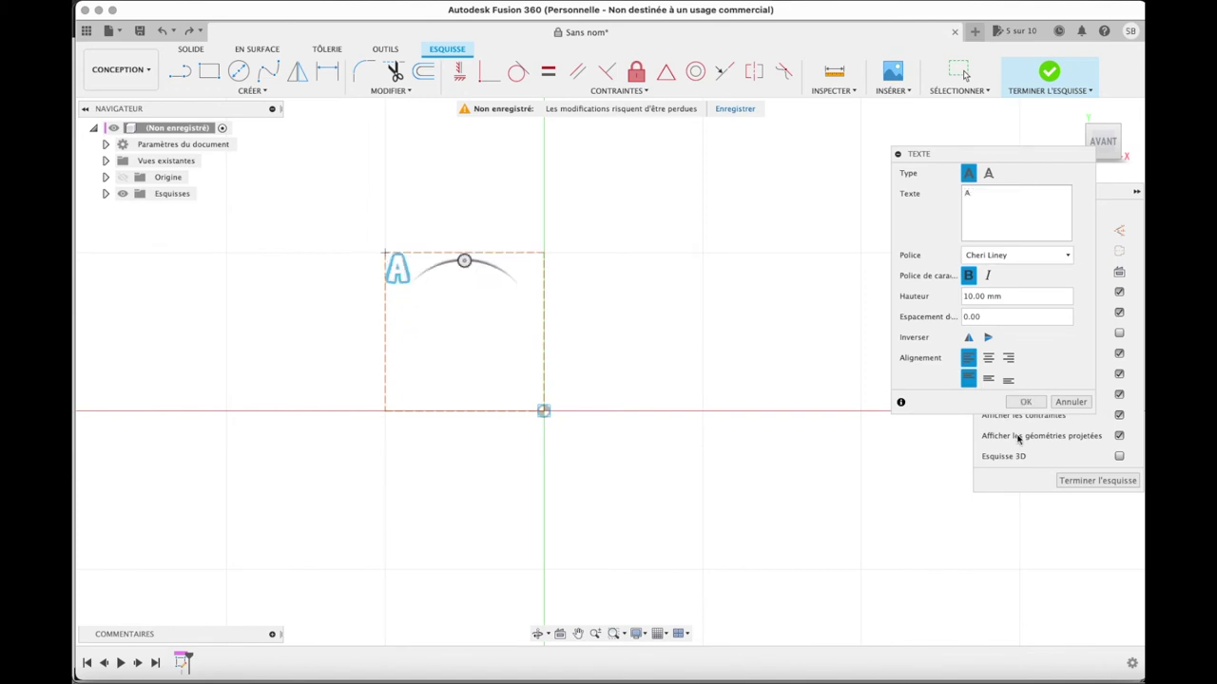
click(1024, 402)
Extrude the letter A 10 mm into a solid, view it in 3D, then close the design.
click(402, 268)
key(e)
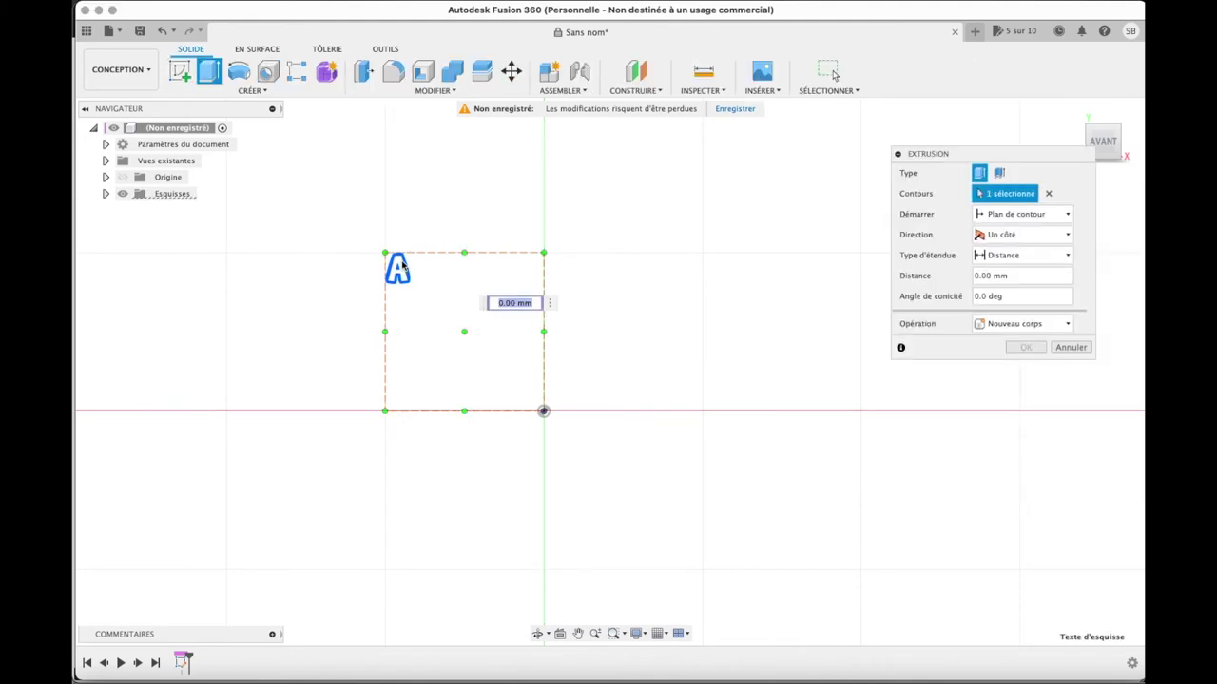
click(555, 304)
click(555, 304)
click(1027, 275)
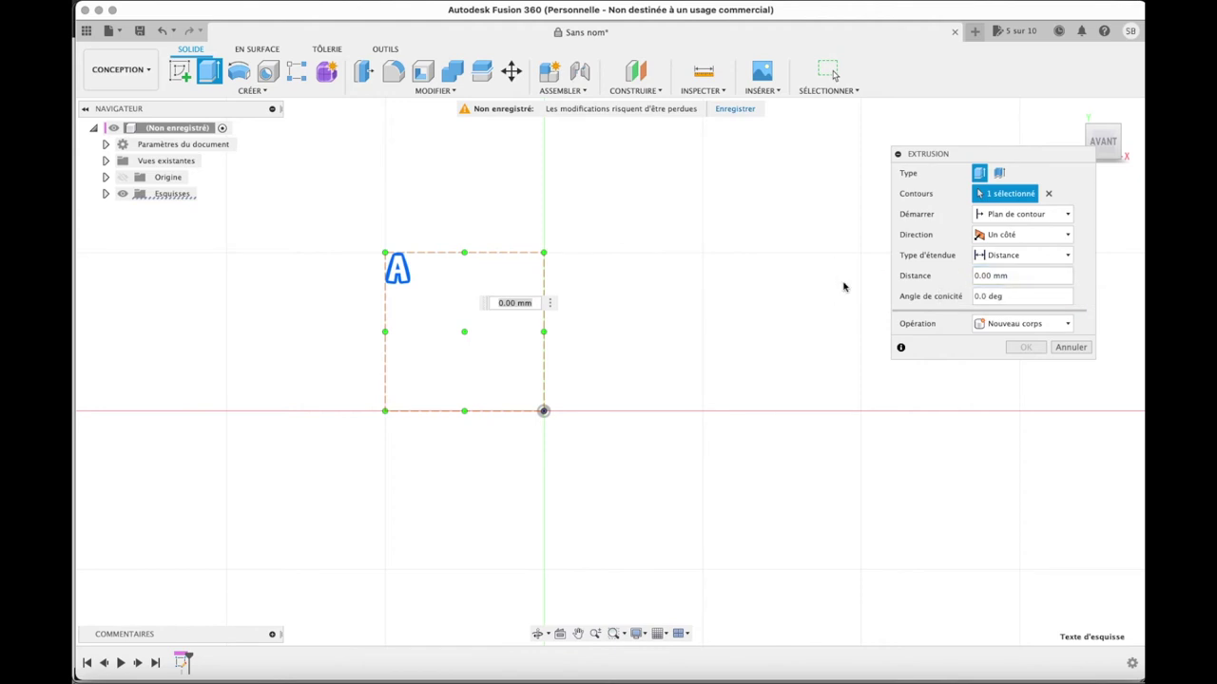
click(949, 276)
text(10)
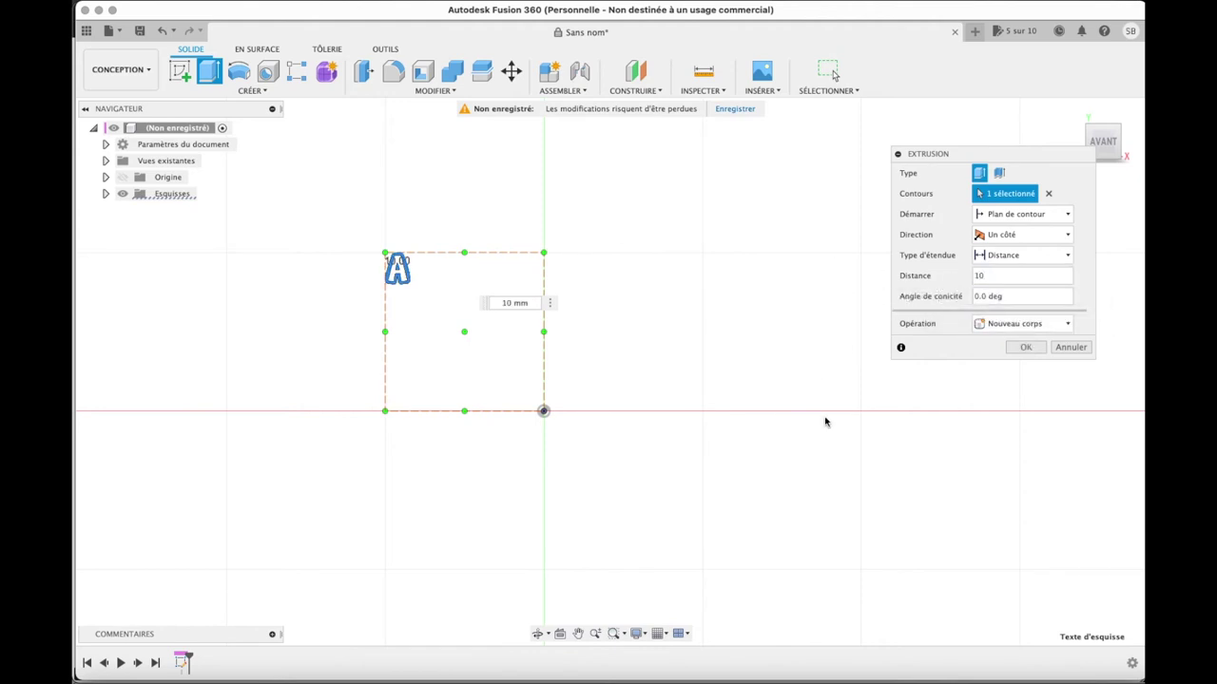
click(1025, 348)
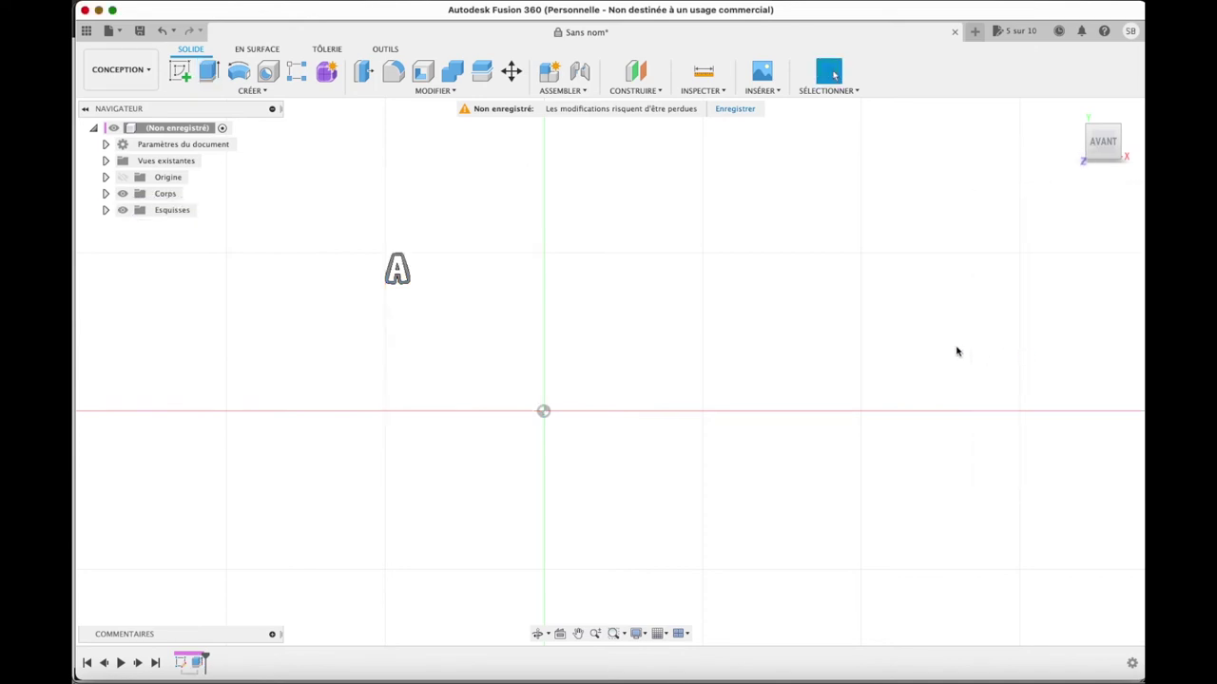
click(1072, 113)
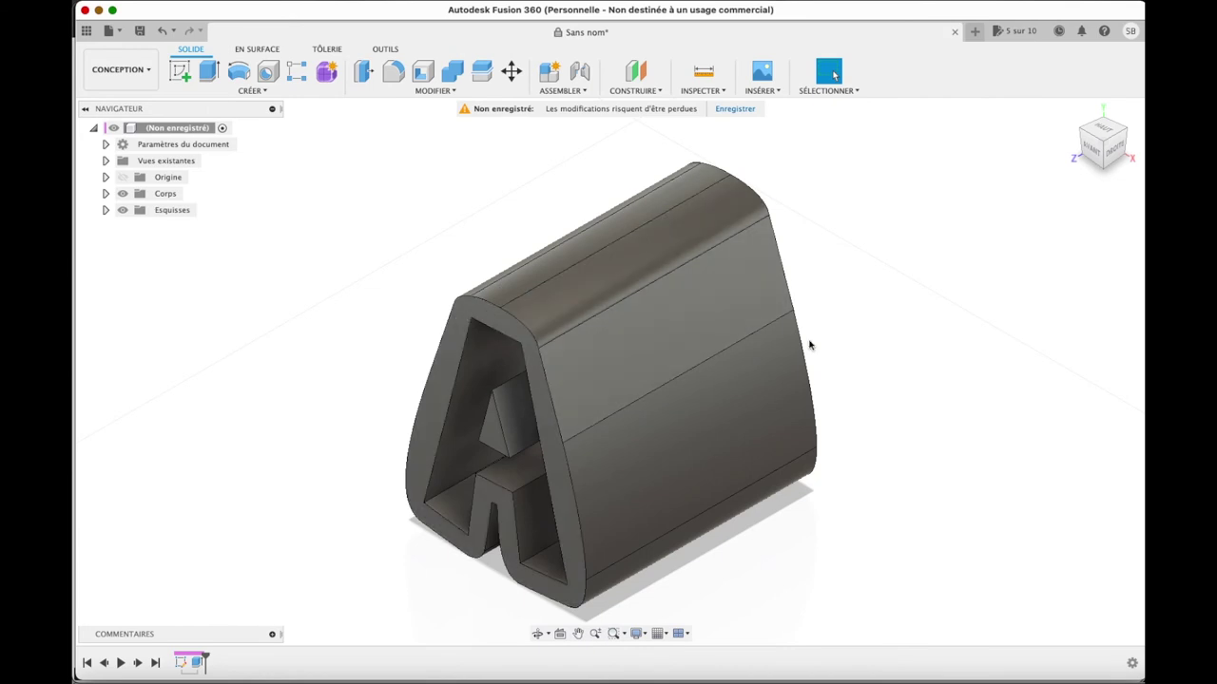
click(954, 33)
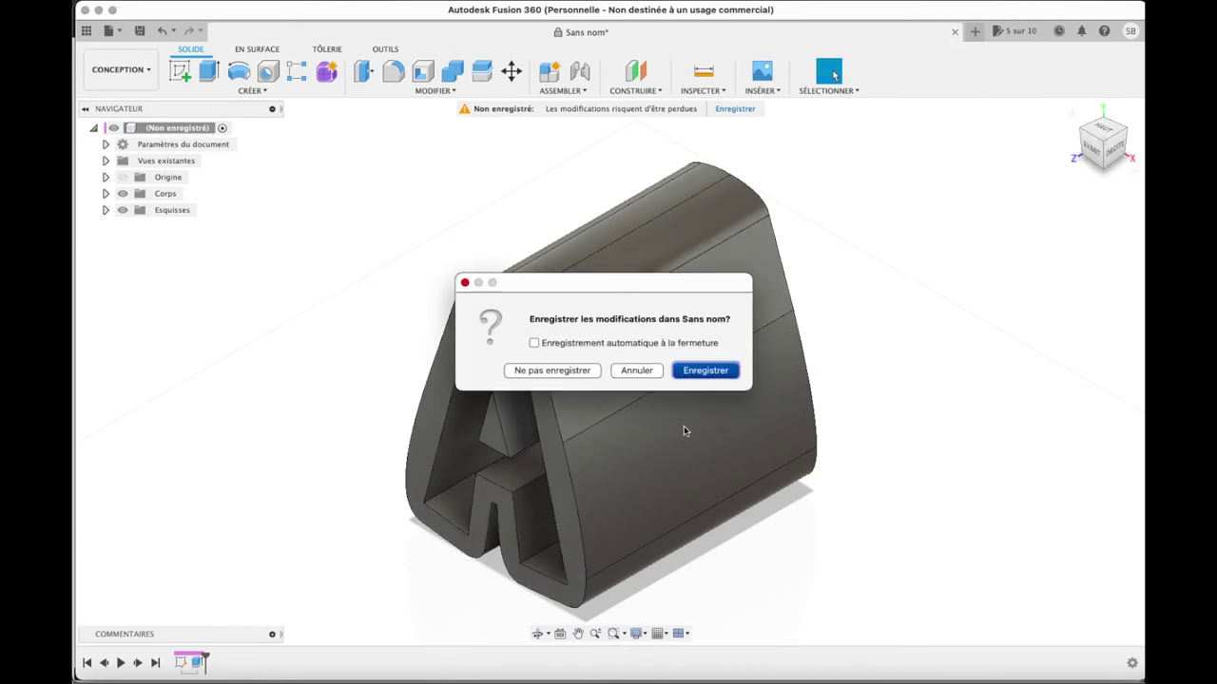
Discard the A design and start a new sketch on the front plane.
click(561, 371)
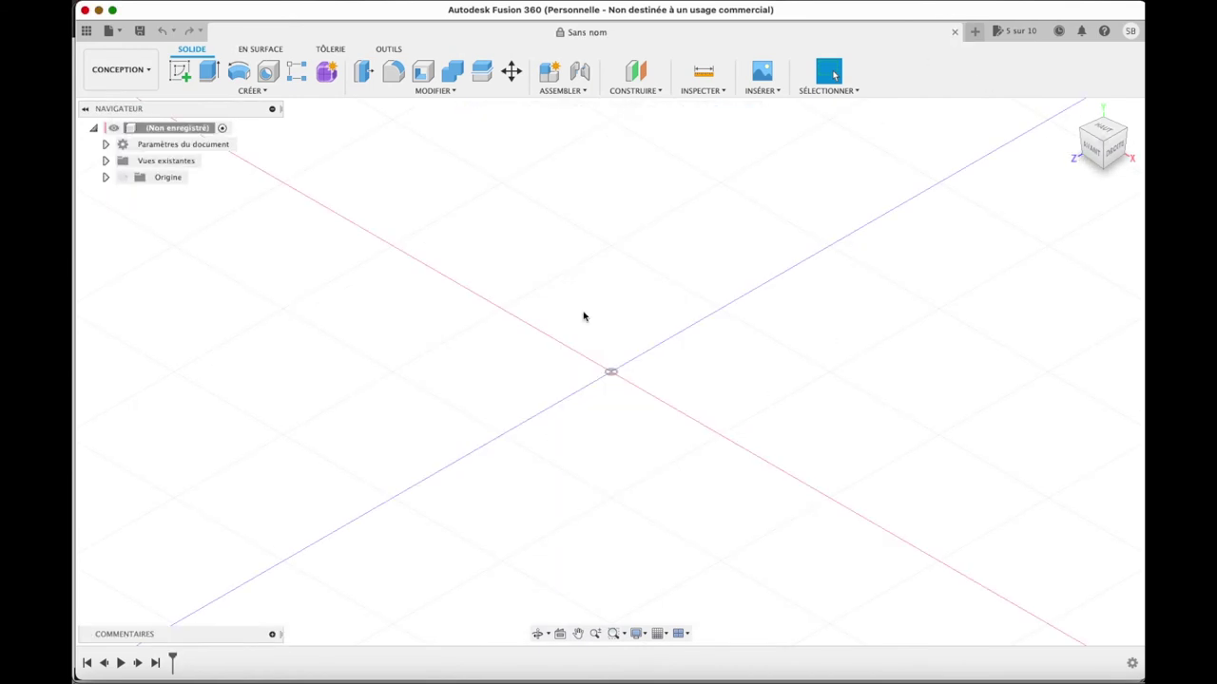
click(180, 70)
click(635, 376)
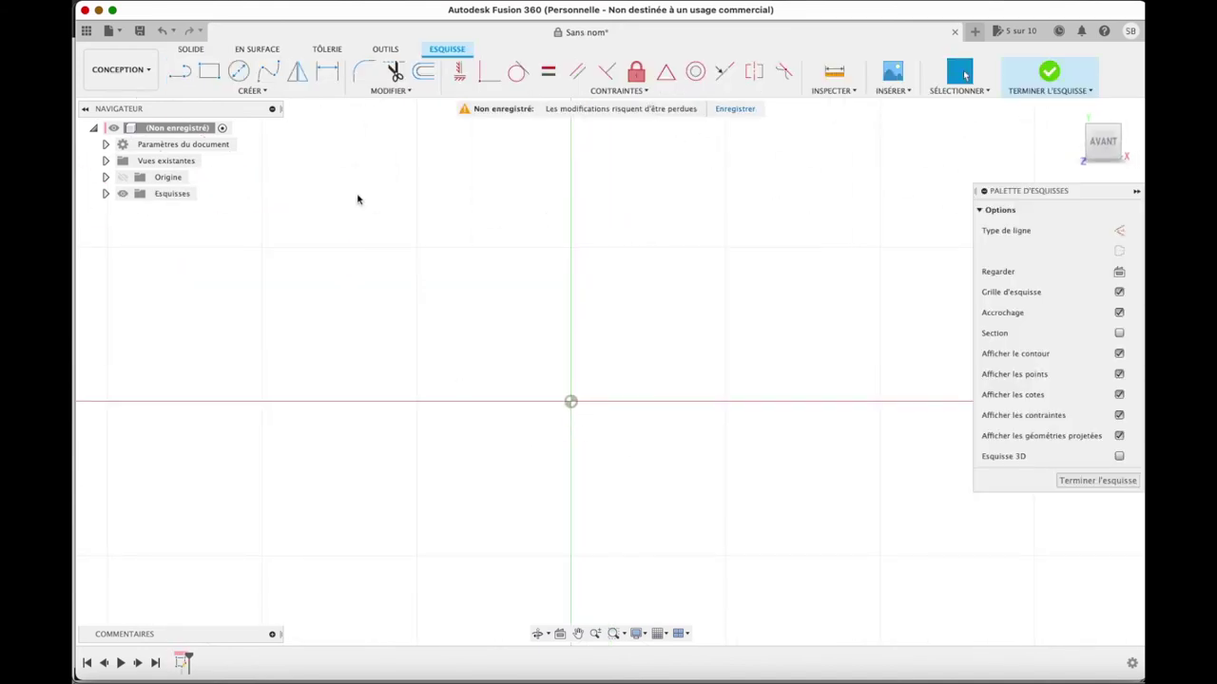
Draw a text box and commit the word TEST in Cheri Liney to the sketch.
click(252, 90)
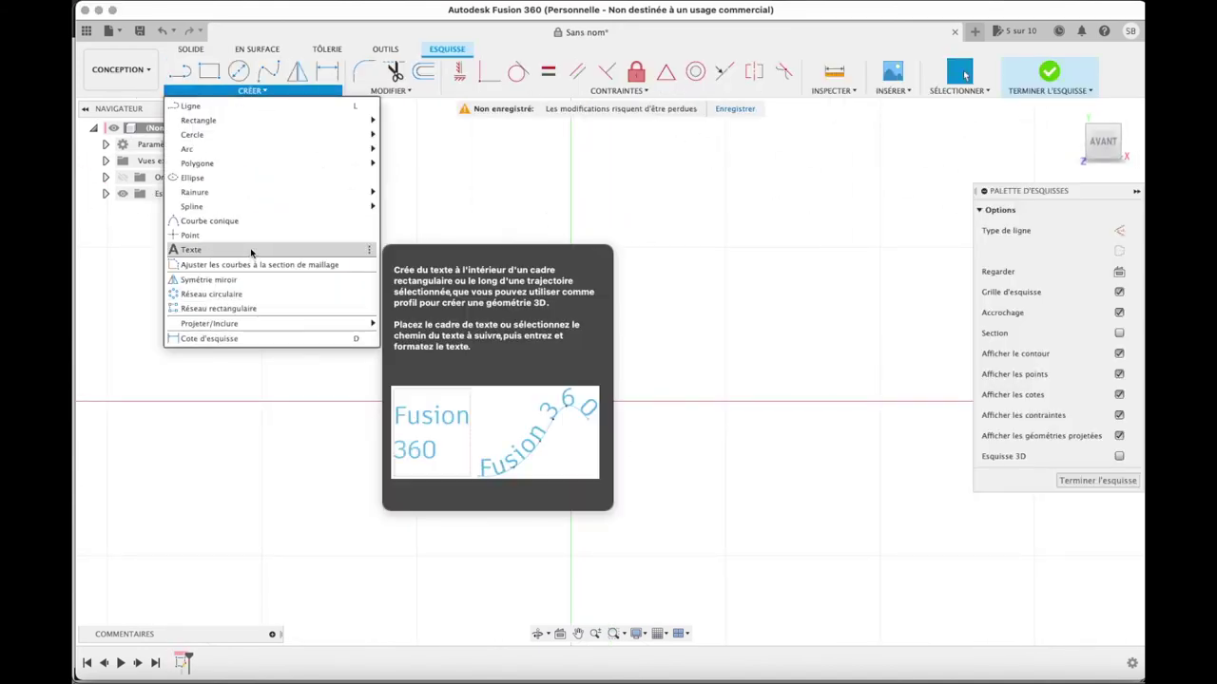
click(191, 249)
click(415, 247)
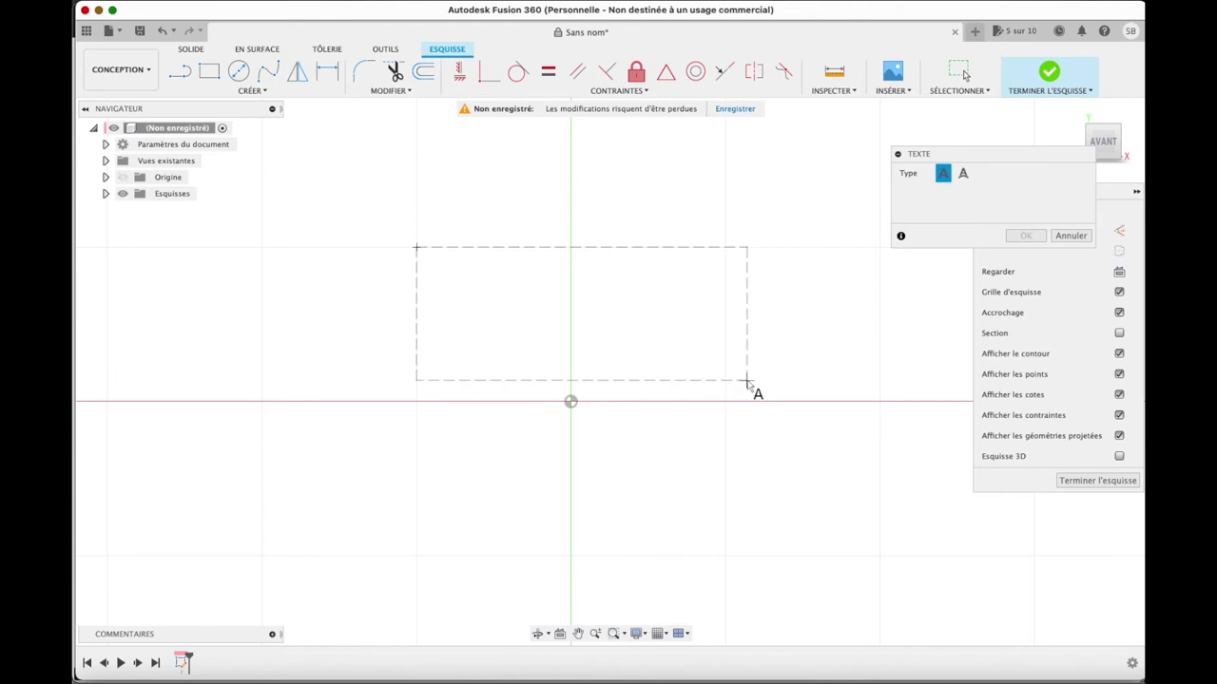
click(725, 401)
click(1013, 209)
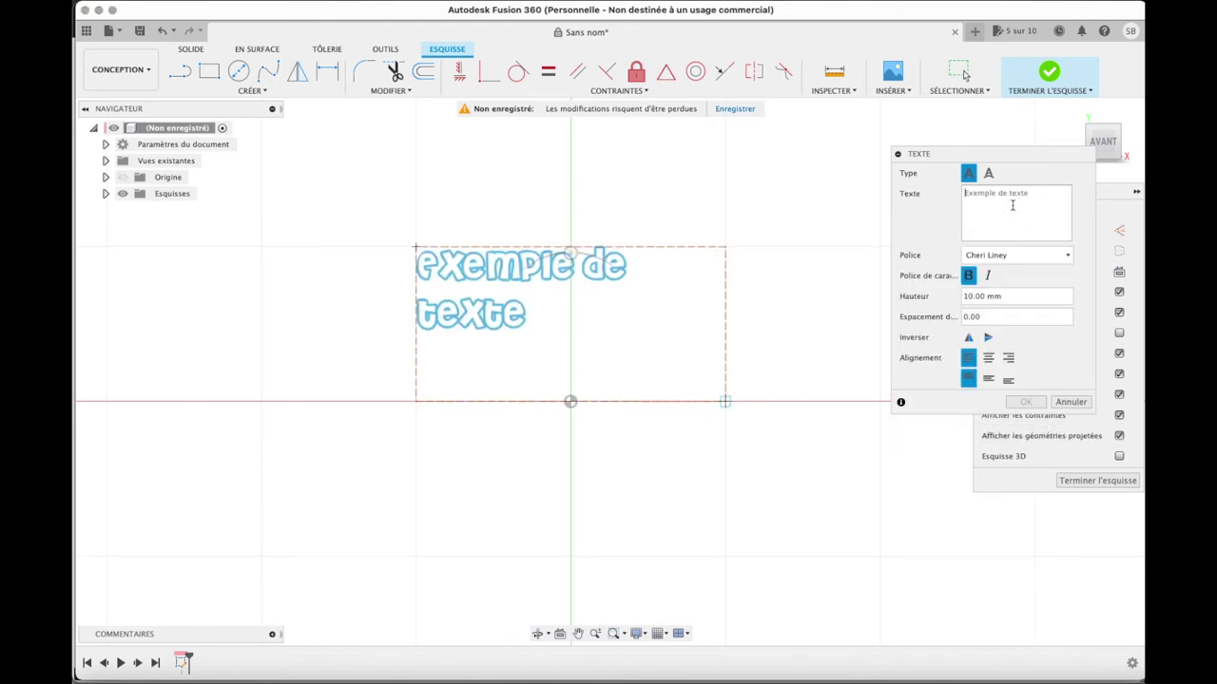
text(Test)
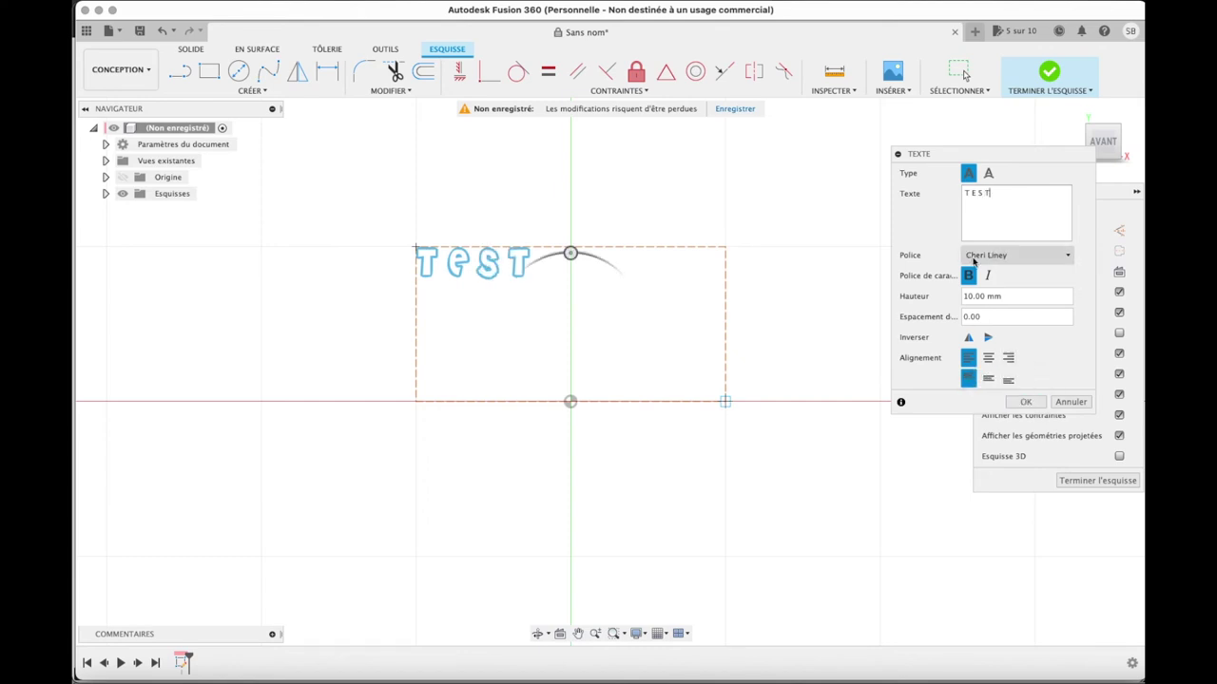
click(1024, 403)
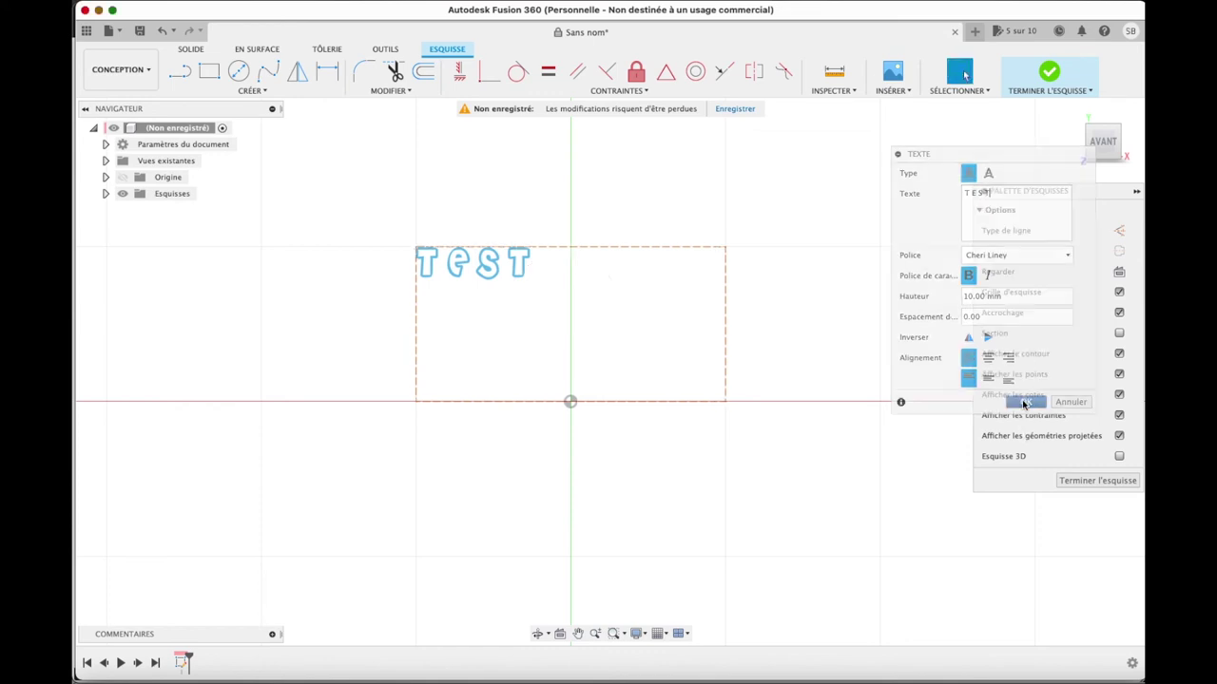
Extrude the TEST text profile 5 mm, view it in 3D, and open a new Sans nom(1) design.
key(e)
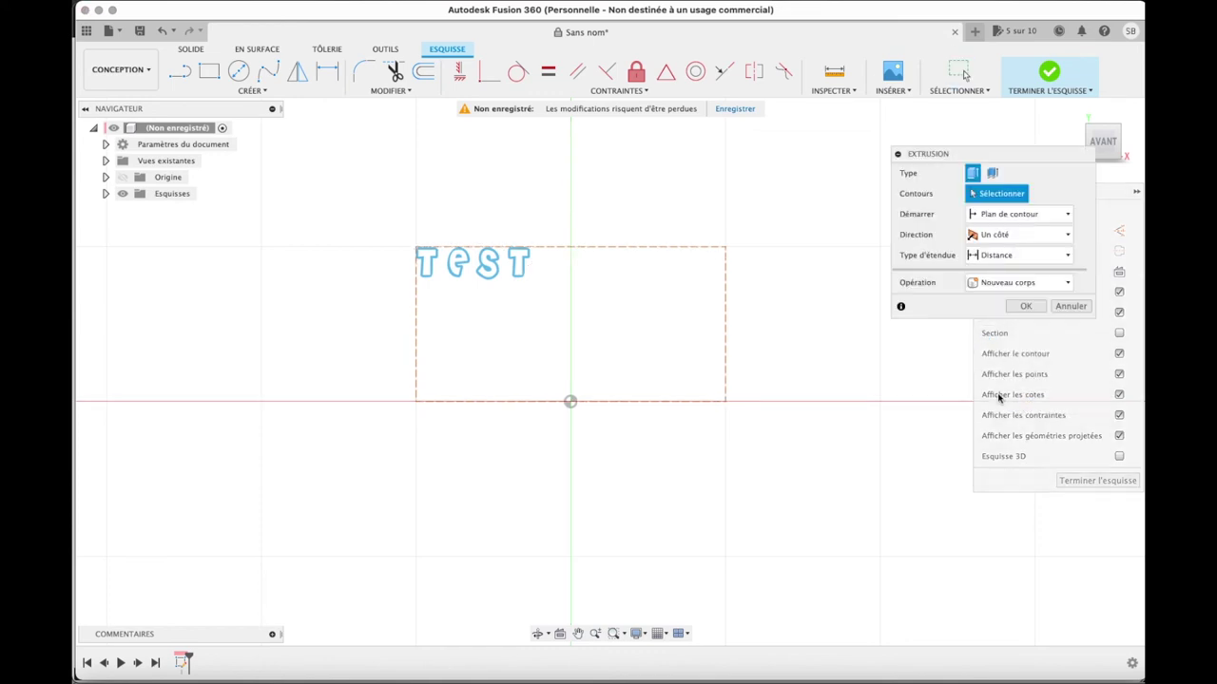
click(515, 268)
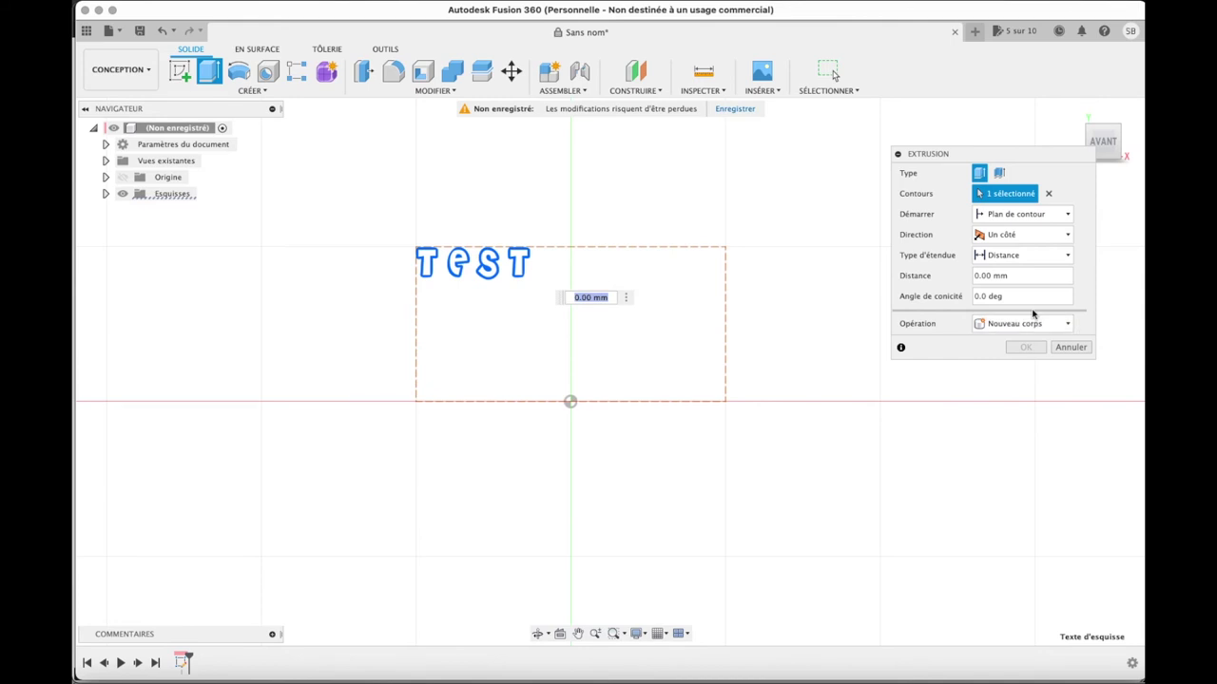
click(1077, 278)
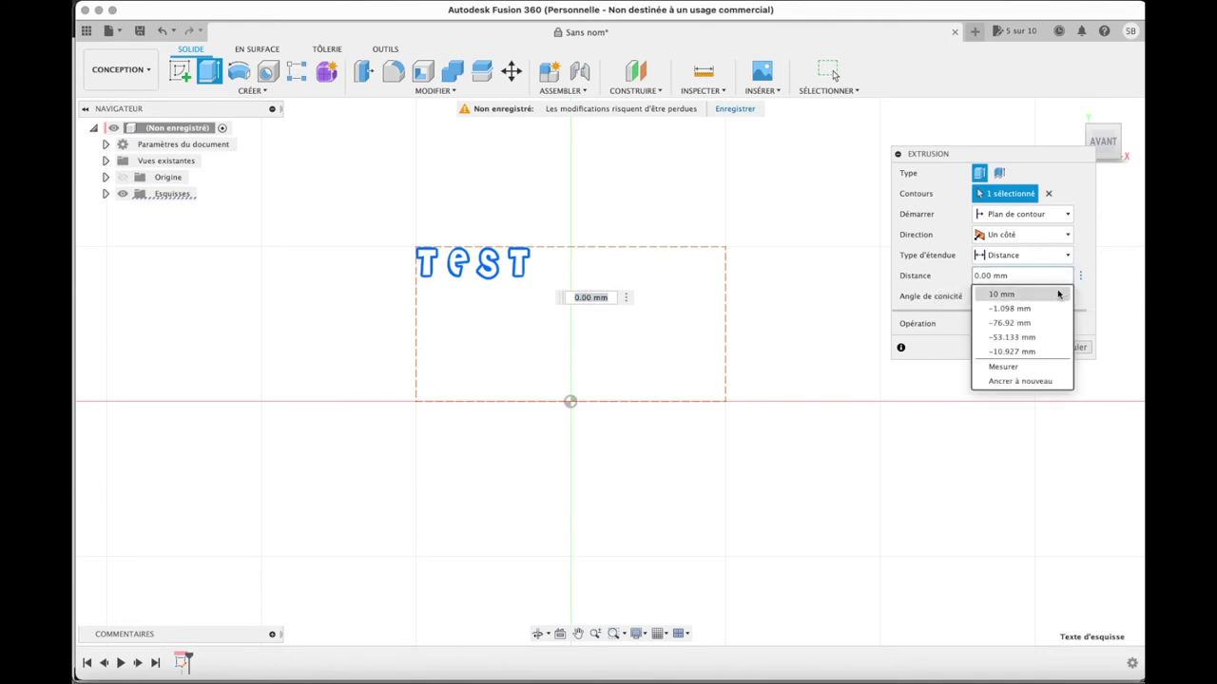
click(1045, 276)
text(5)
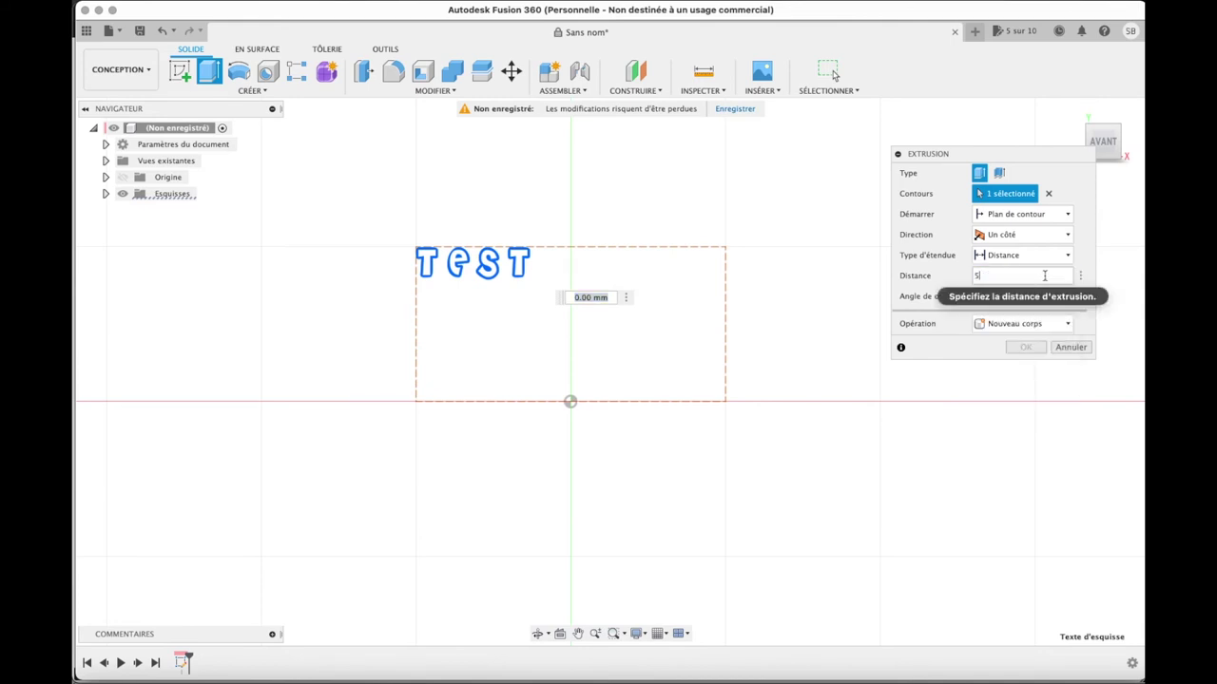
click(1024, 347)
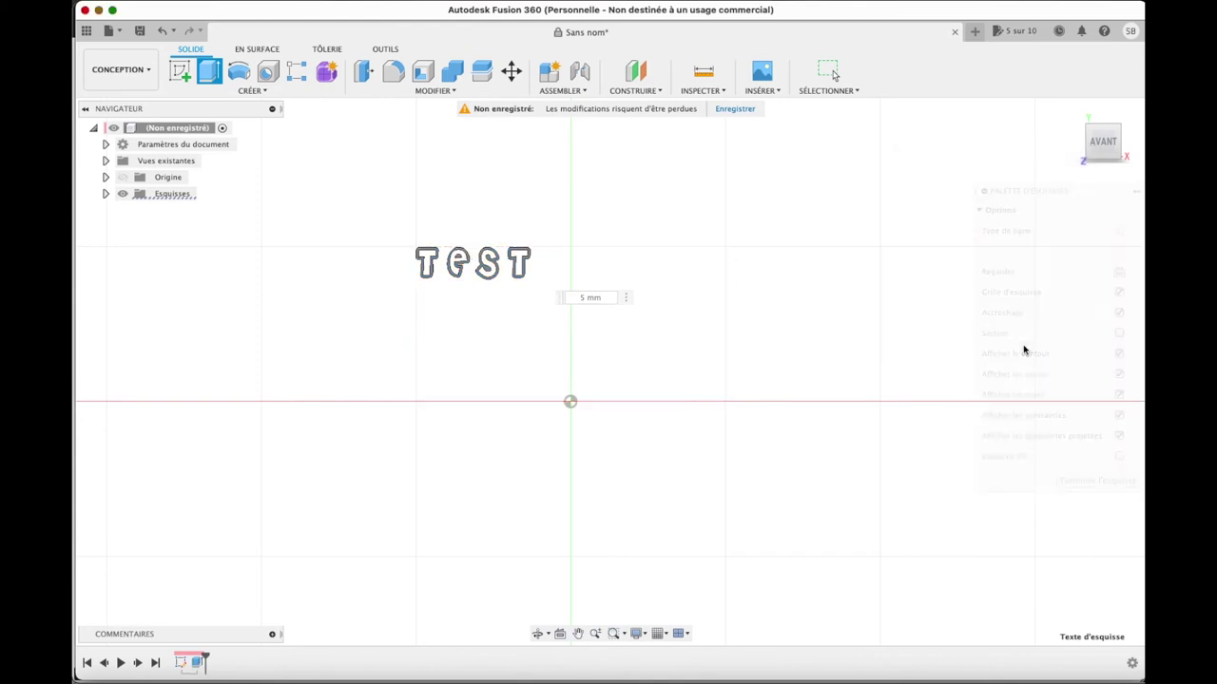
click(1073, 110)
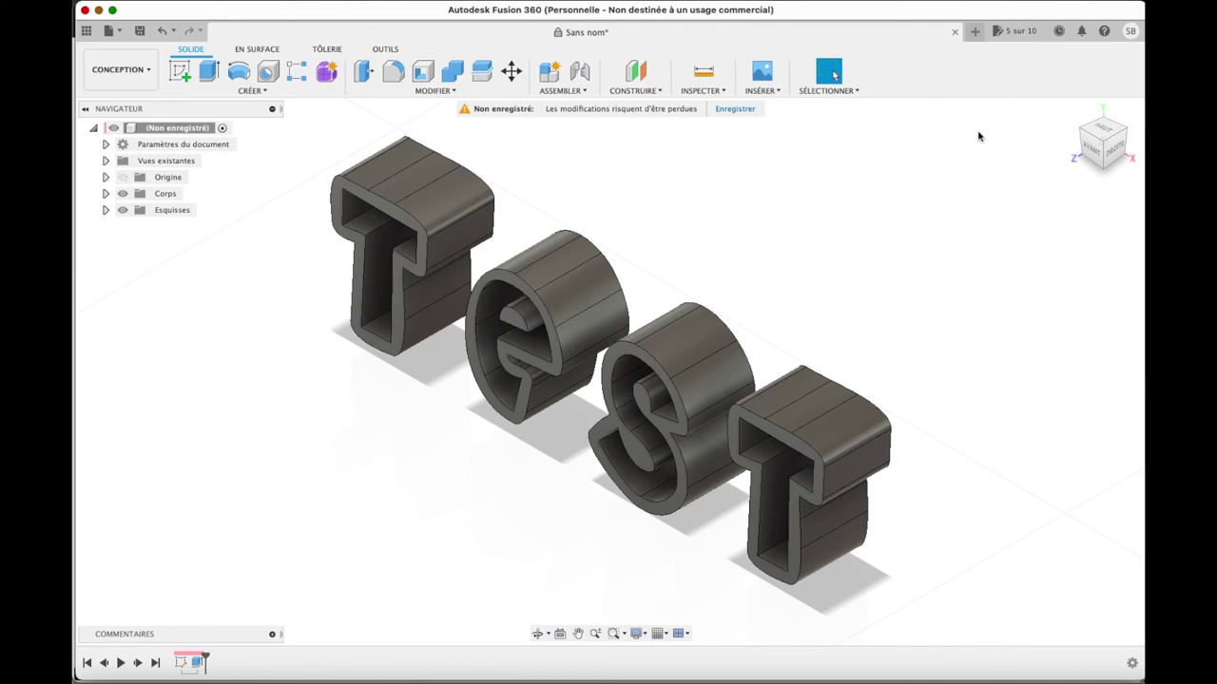
click(975, 32)
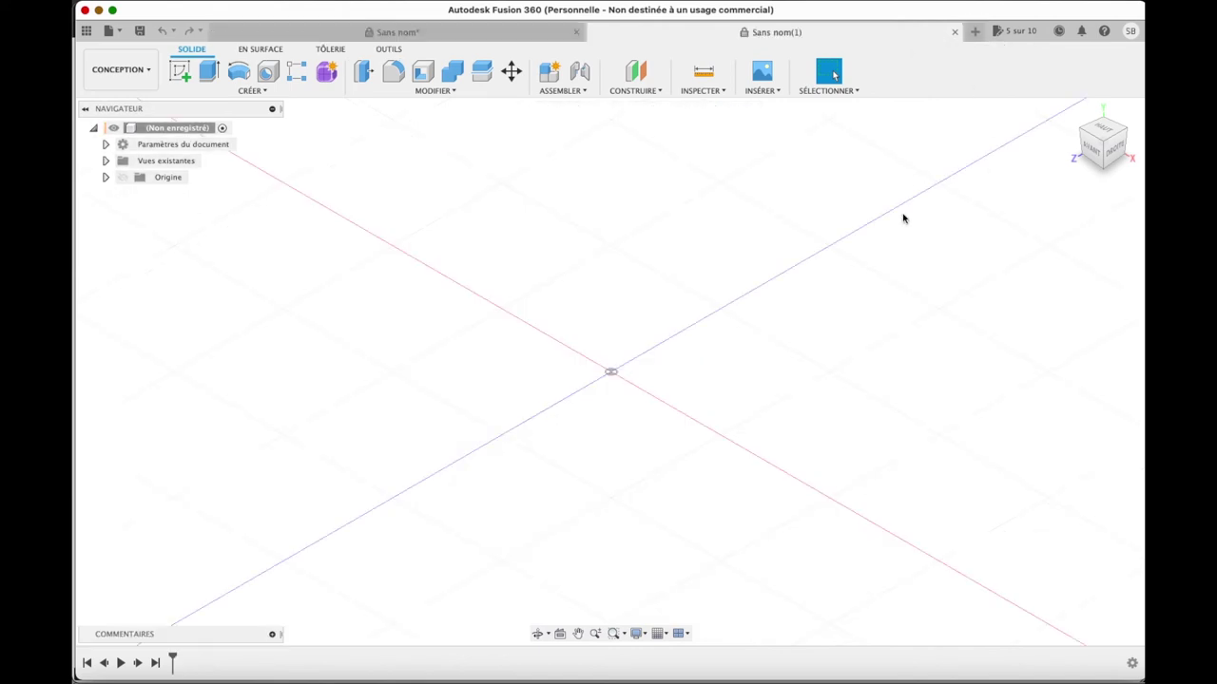
Start a sketch on the front origin plane and draw a text box.
click(180, 72)
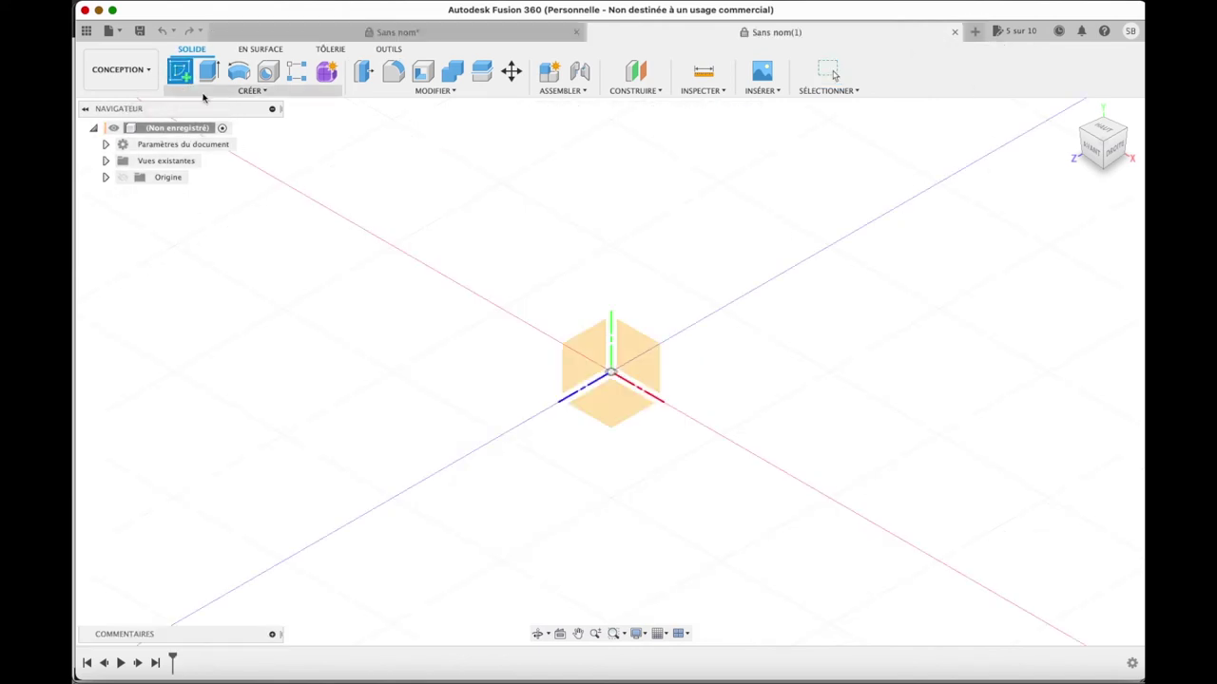
click(629, 358)
click(250, 91)
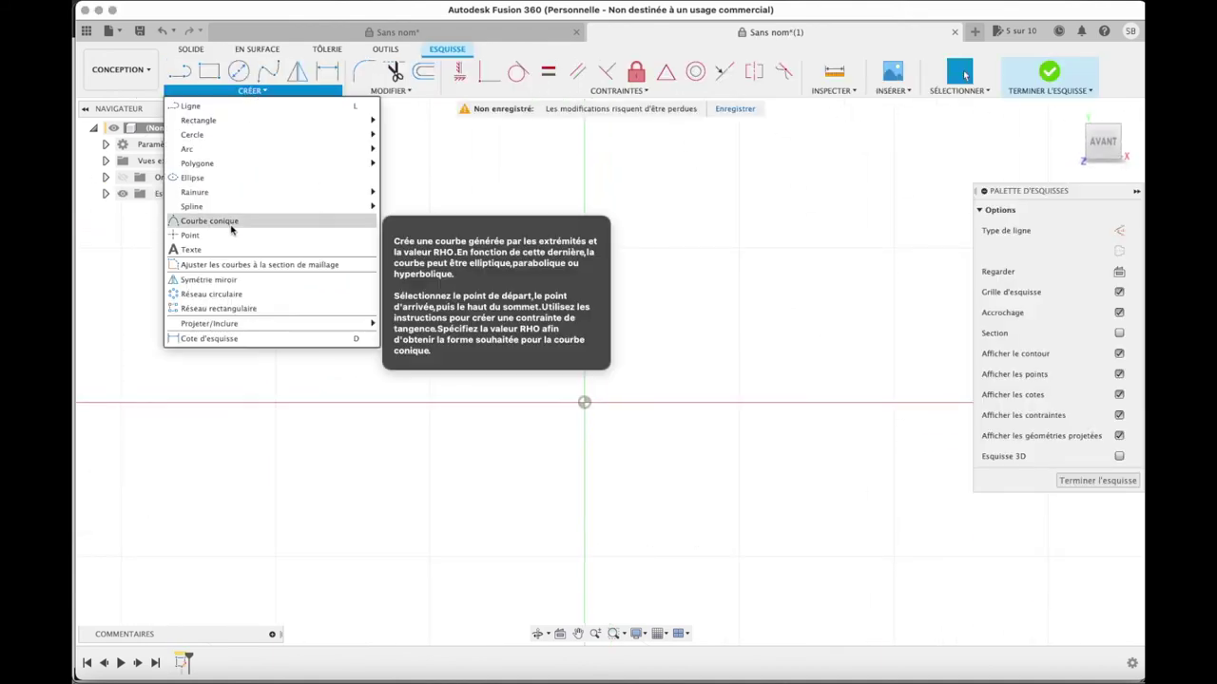
click(231, 245)
click(430, 249)
click(740, 403)
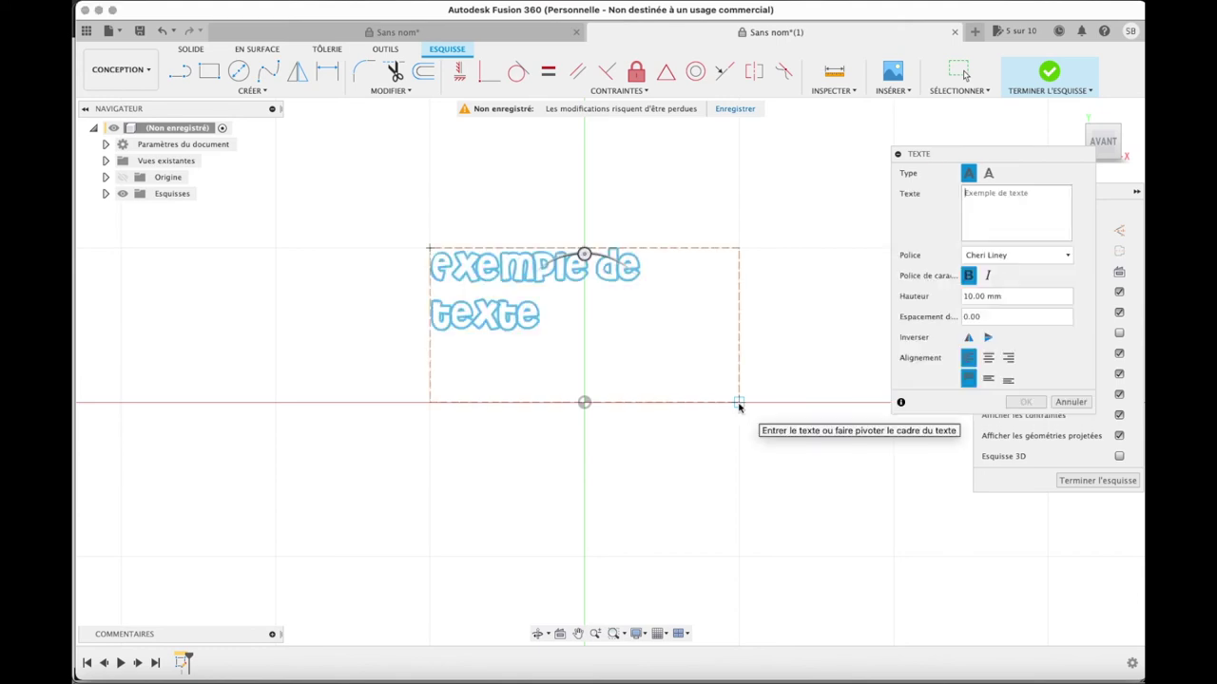
Set the text box font to BadaBoom BB.
click(1017, 262)
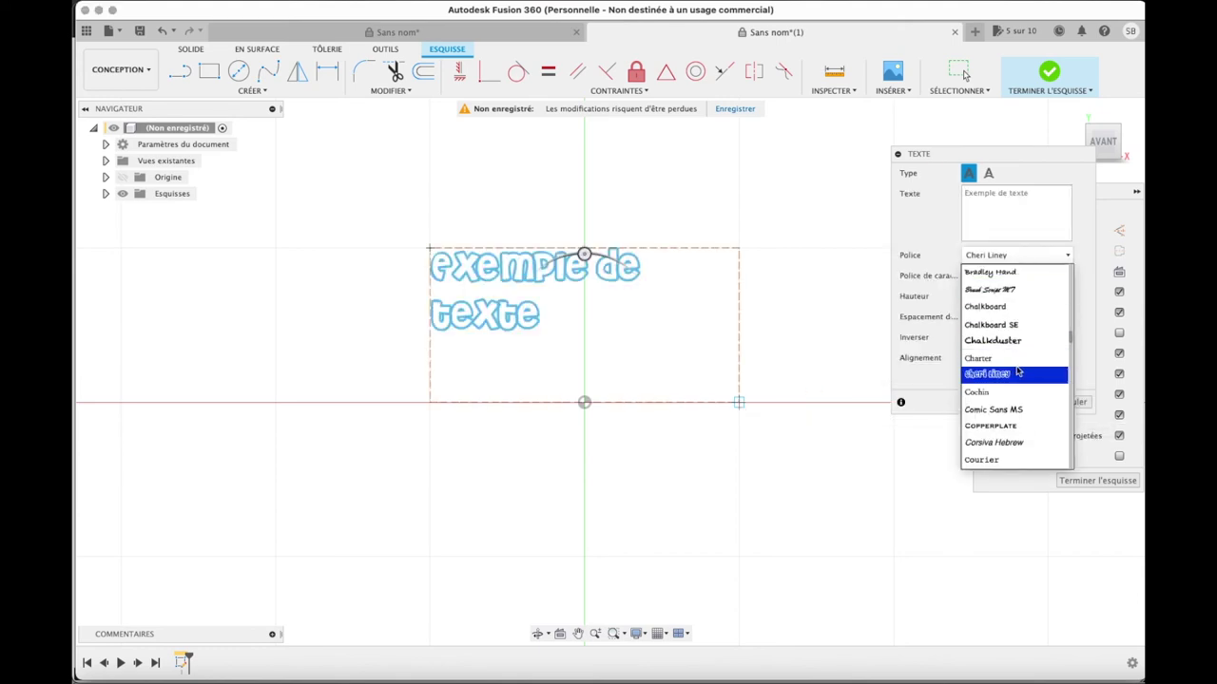
scroll(1017, 373, down, 2)
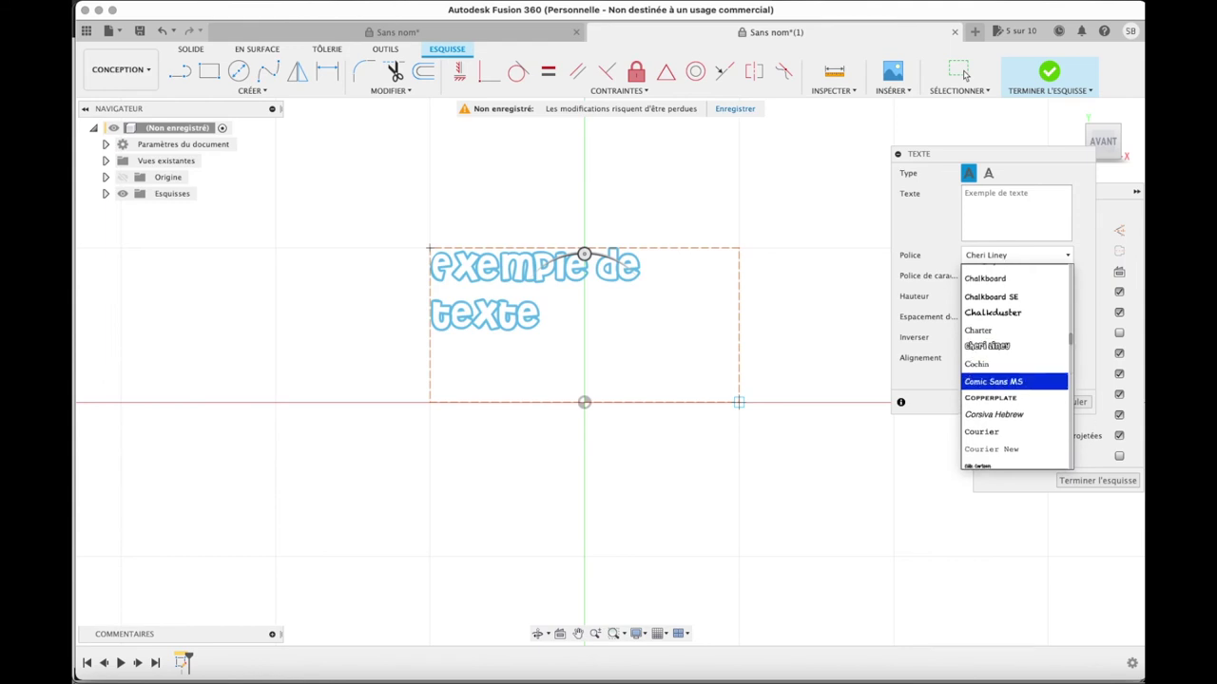
key(Escape)
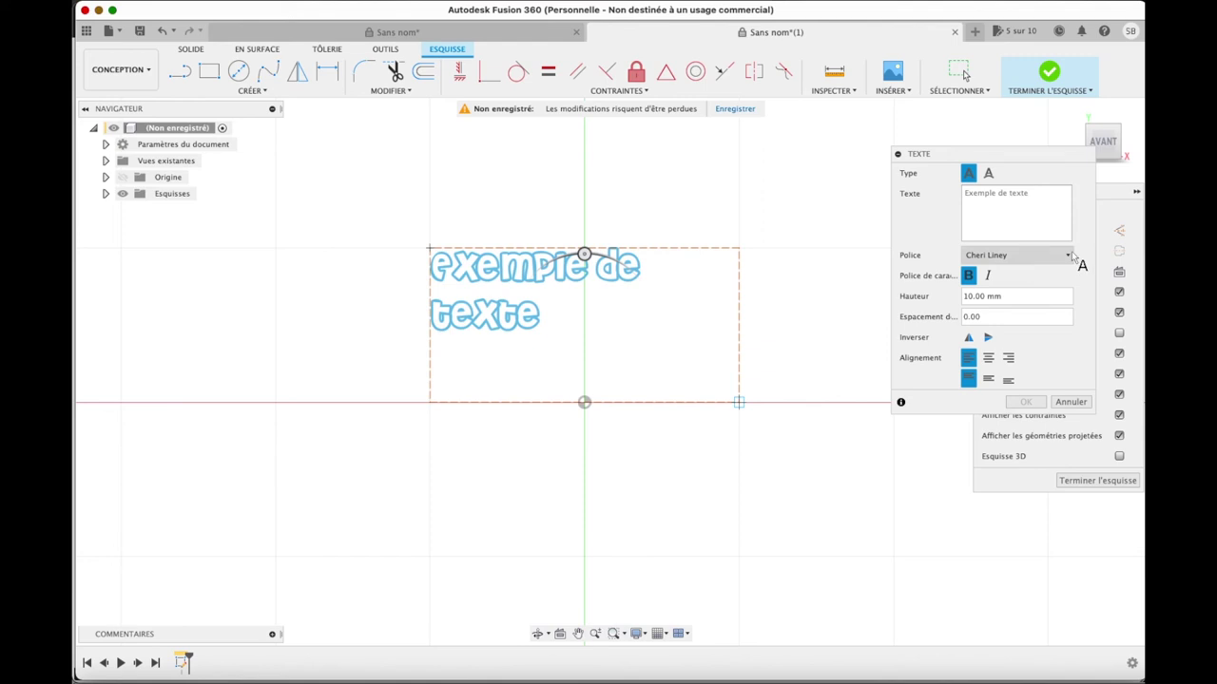
click(1066, 255)
scroll(1036, 314, up, 2)
scroll(1036, 314, up, 3)
scroll(1036, 314, up, 1)
scroll(1036, 314, down, 3)
scroll(1036, 314, up, 1)
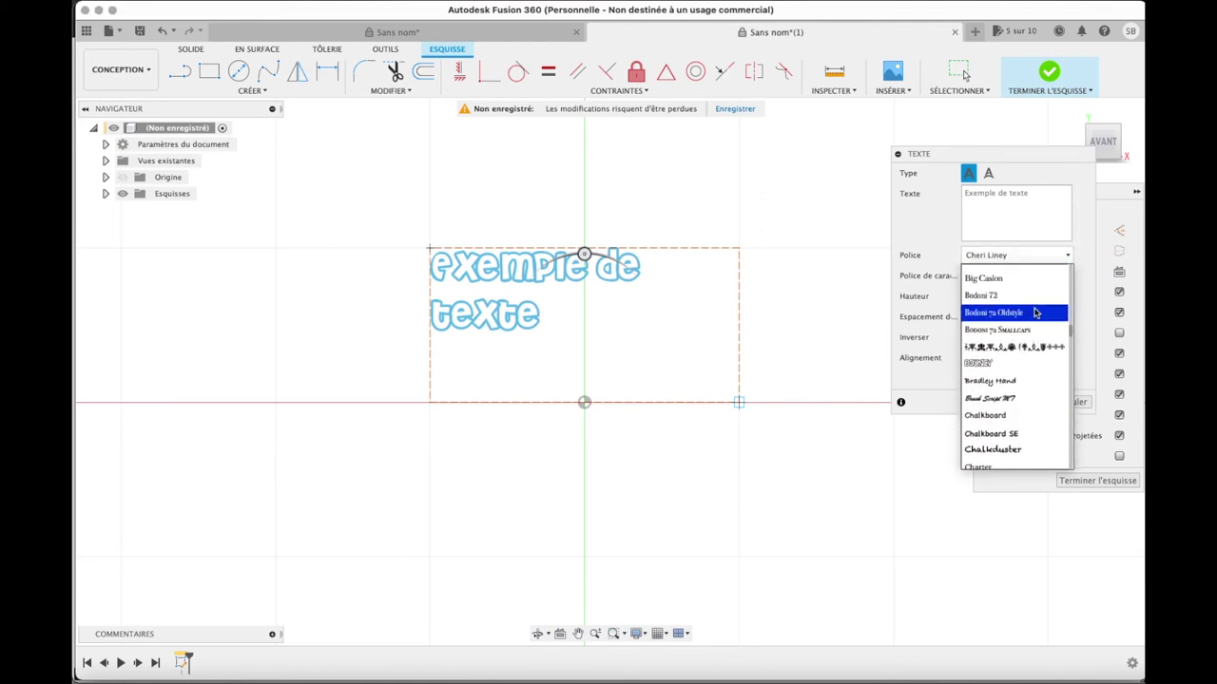
scroll(1036, 314, up, 1)
scroll(1036, 313, up, 2)
scroll(1036, 314, up, 1)
scroll(1036, 313, up, 1)
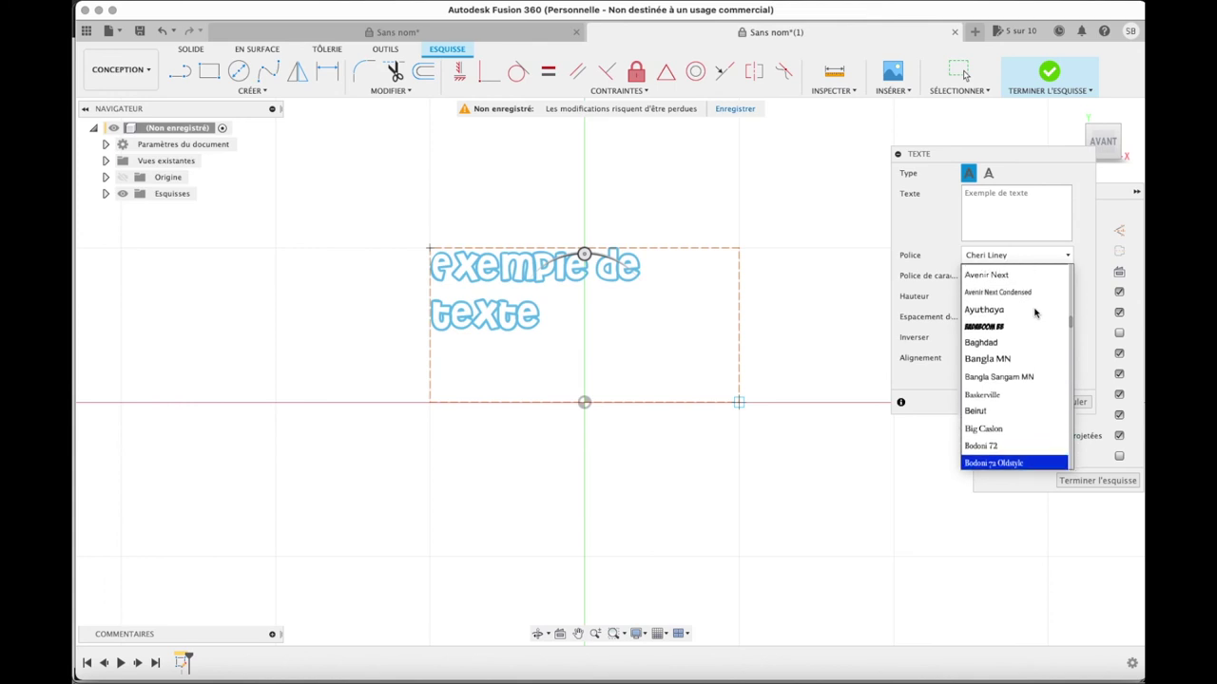
click(998, 330)
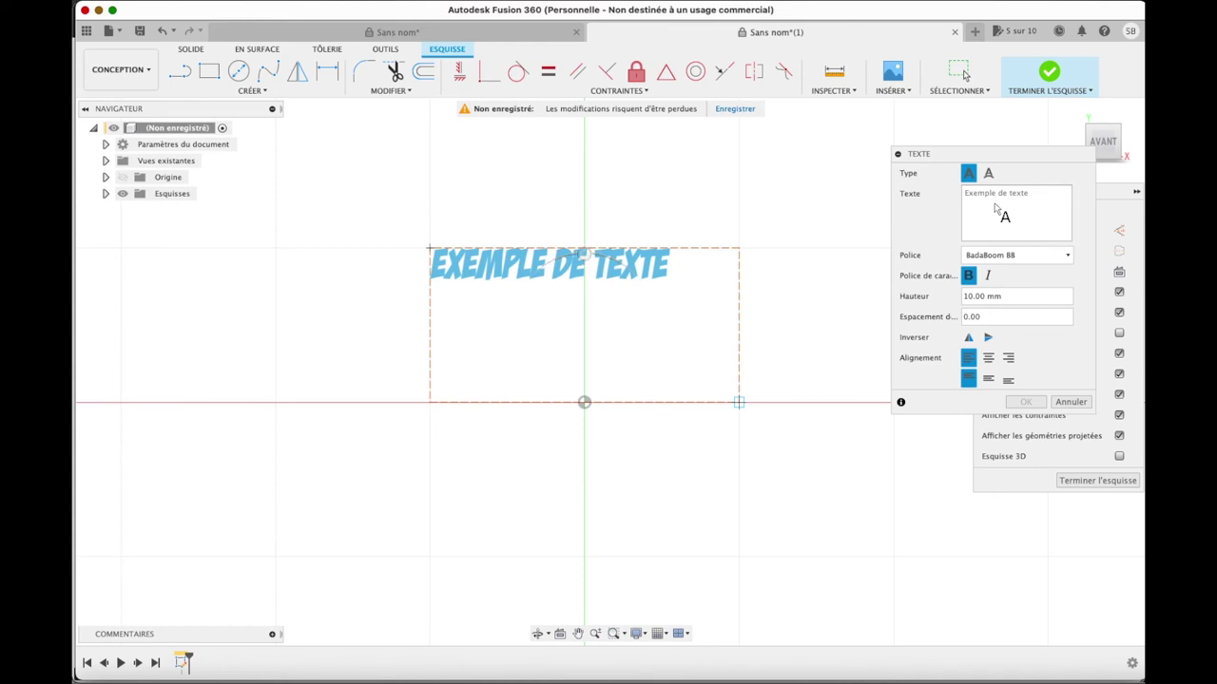
Change the sketch text to read TEST.
click(994, 204)
text(T)
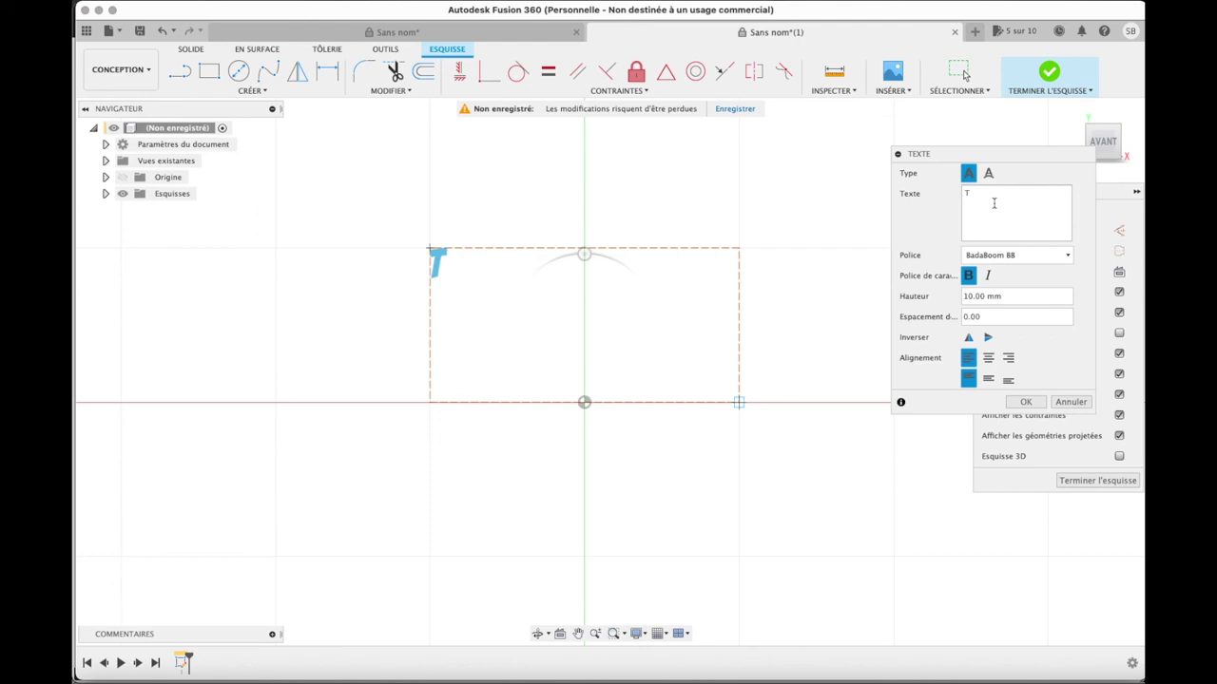
text(EST)
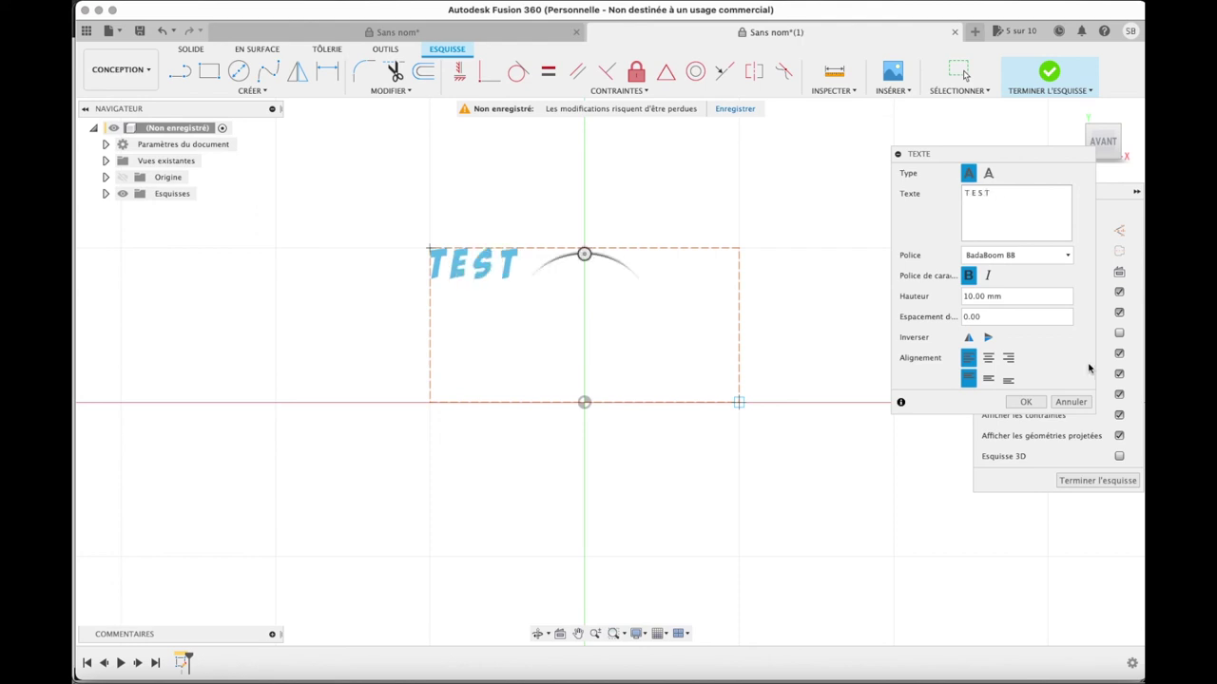
click(1026, 402)
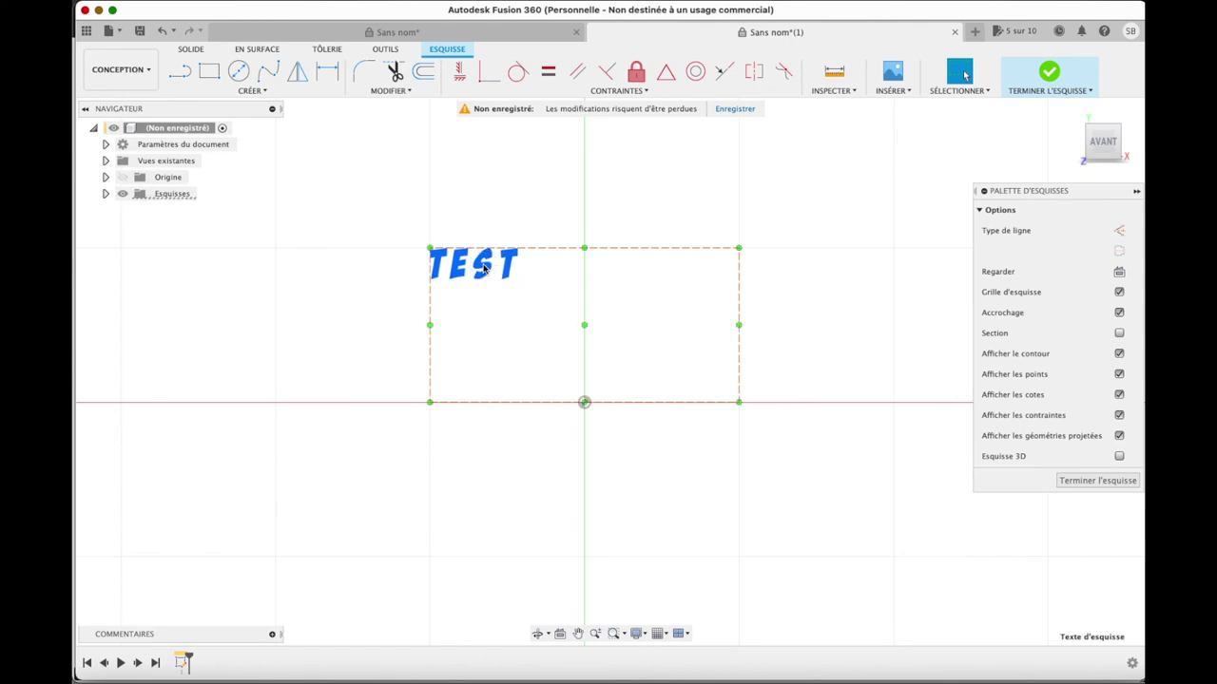
Extrude the TEST text 5 mm into a solid body.
key(e)
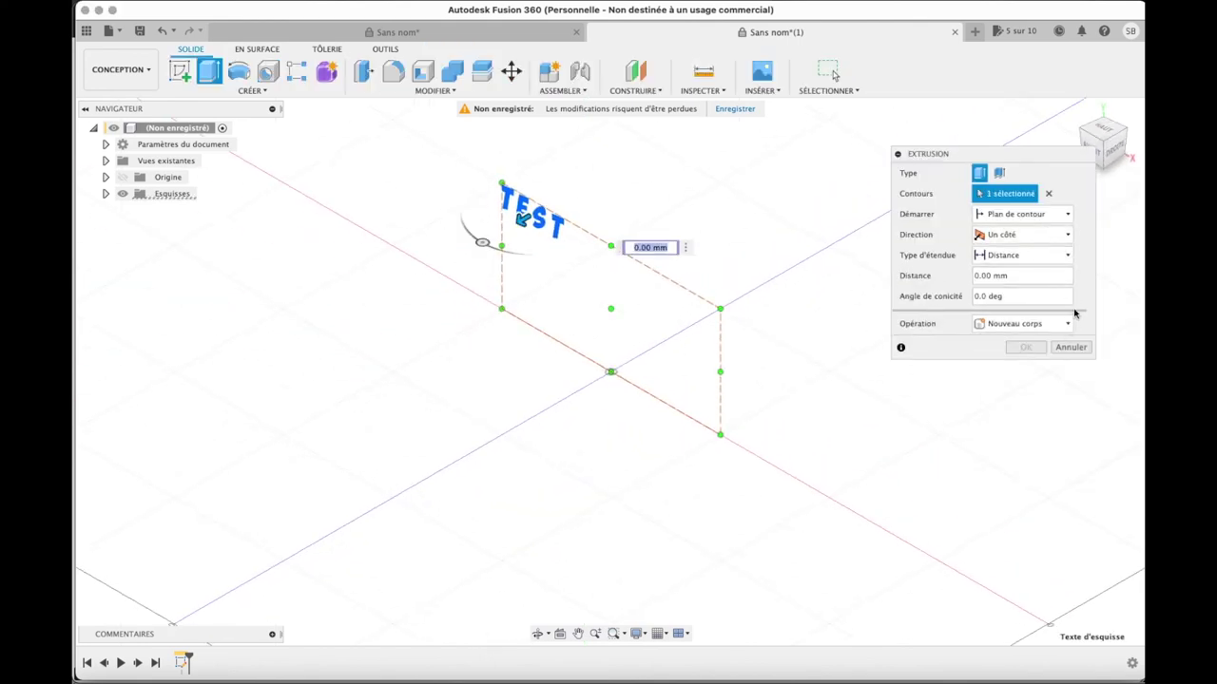
click(1081, 276)
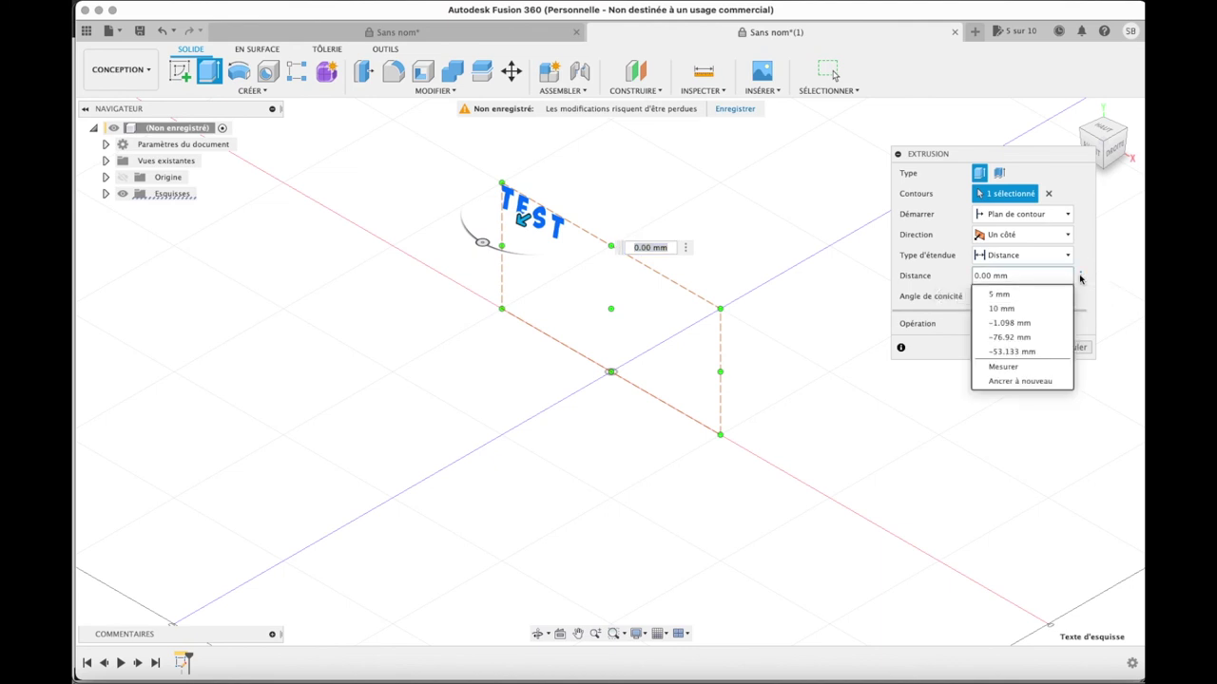
click(1009, 290)
click(1026, 347)
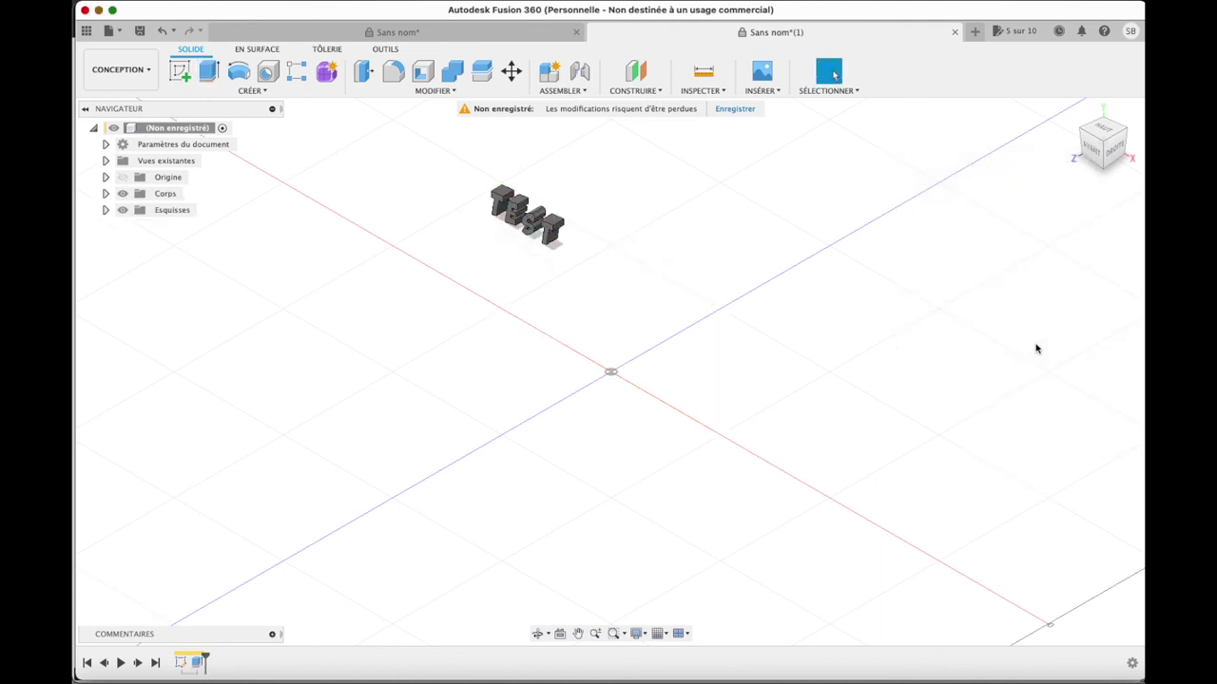
Fit the BadaBoom BB letters to the view and orbit toward their front.
click(1072, 112)
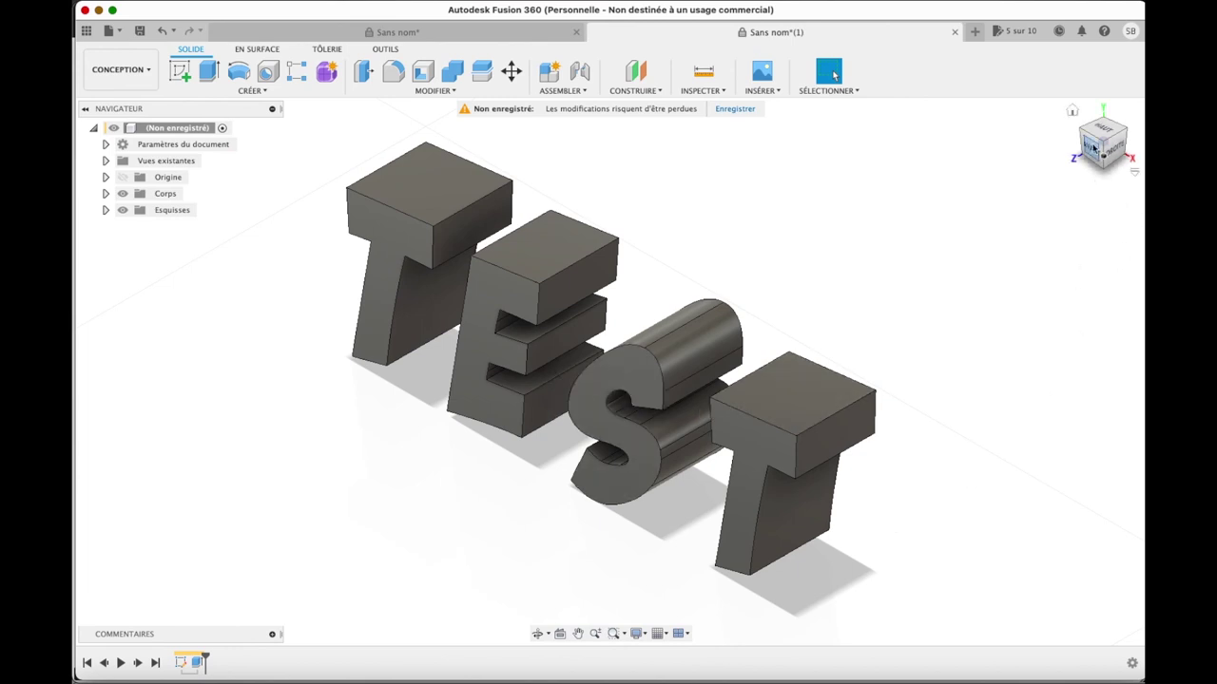
mouse_move(1092, 150)
mouse_down()
mouse_move(1094, 181)
mouse_move(1130, 155)
mouse_move(1142, 117)
mouse_move(1078, 176)
mouse_move(1118, 172)
mouse_move(1094, 137)
mouse_move(1107, 138)
mouse_up()
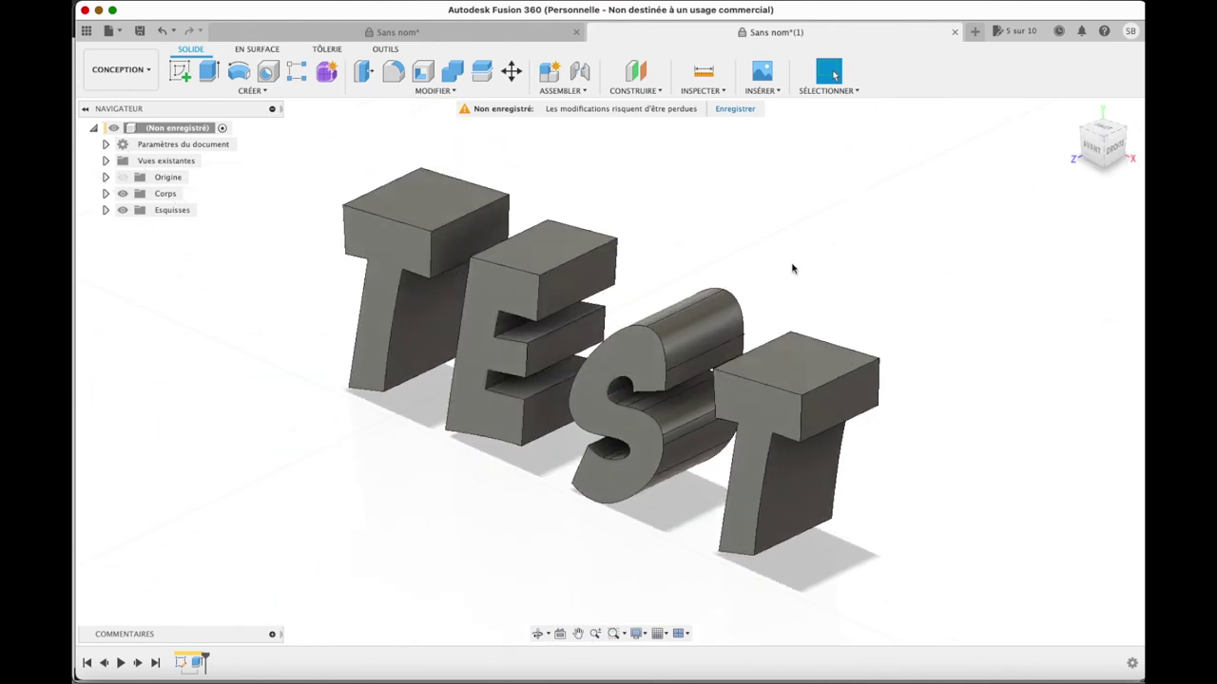